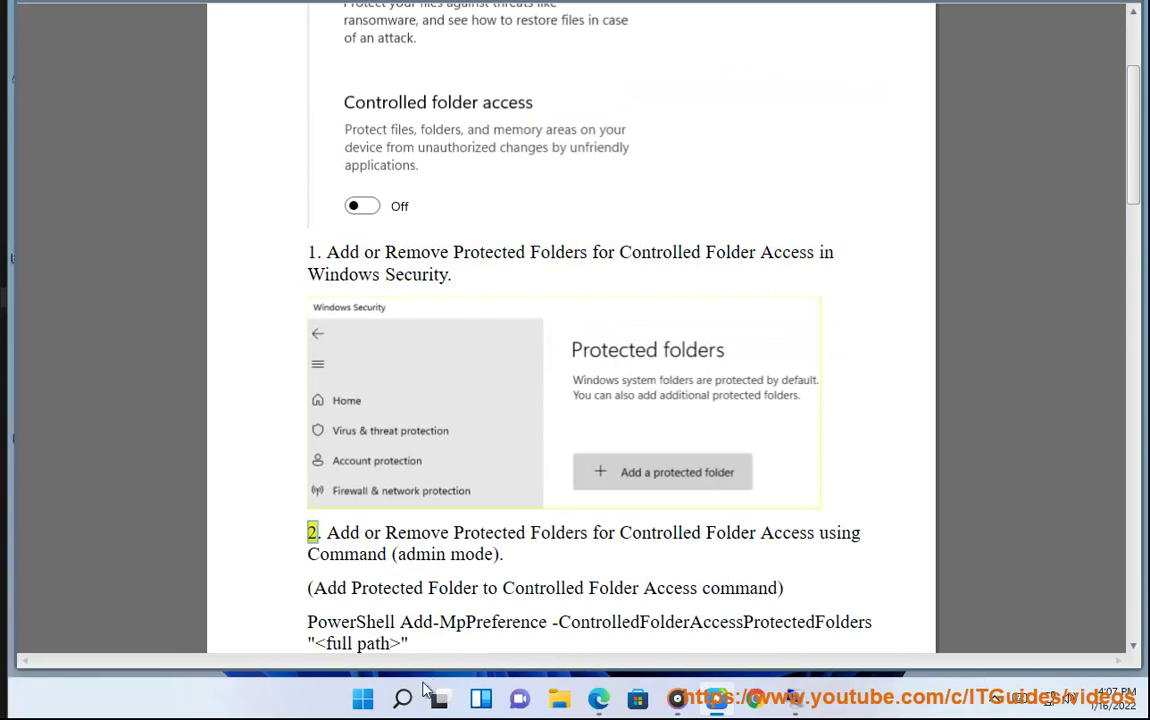
Step: After reading step 1 of the guide, open the Start menu from the taskbar
click(362, 698)
Step: Go through Settings > Privacy & security > Windows Security to Virus & threat protection settings' Controlled folder access section
click(798, 170)
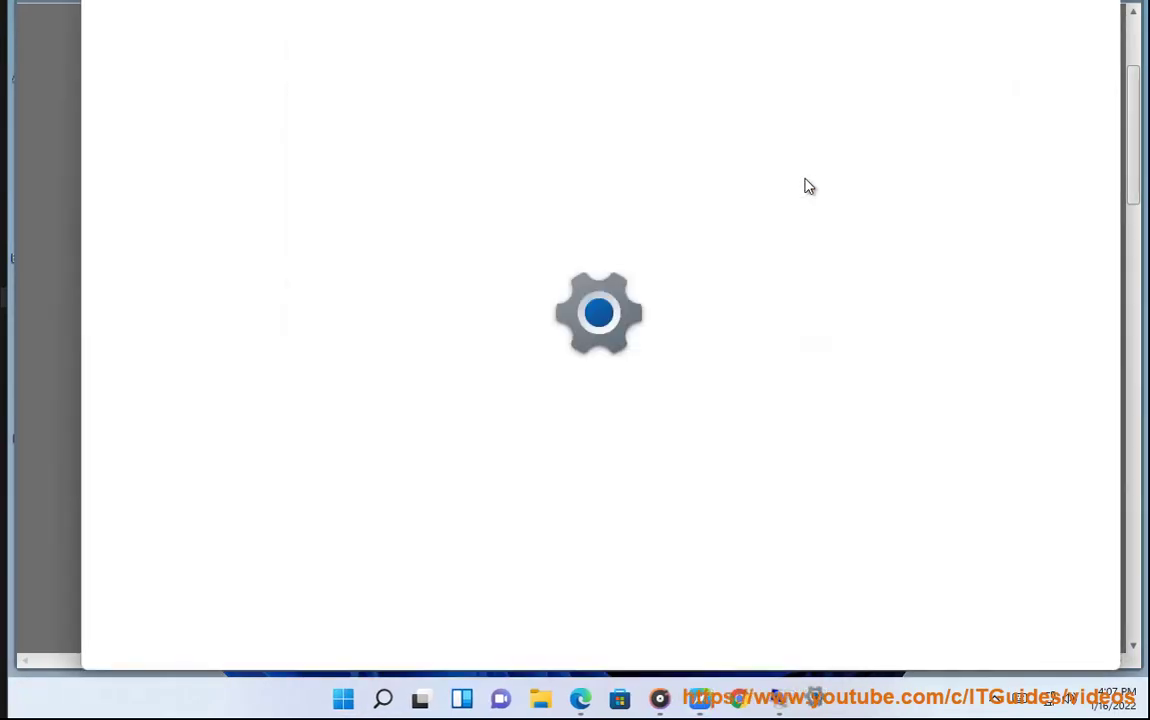
click(225, 470)
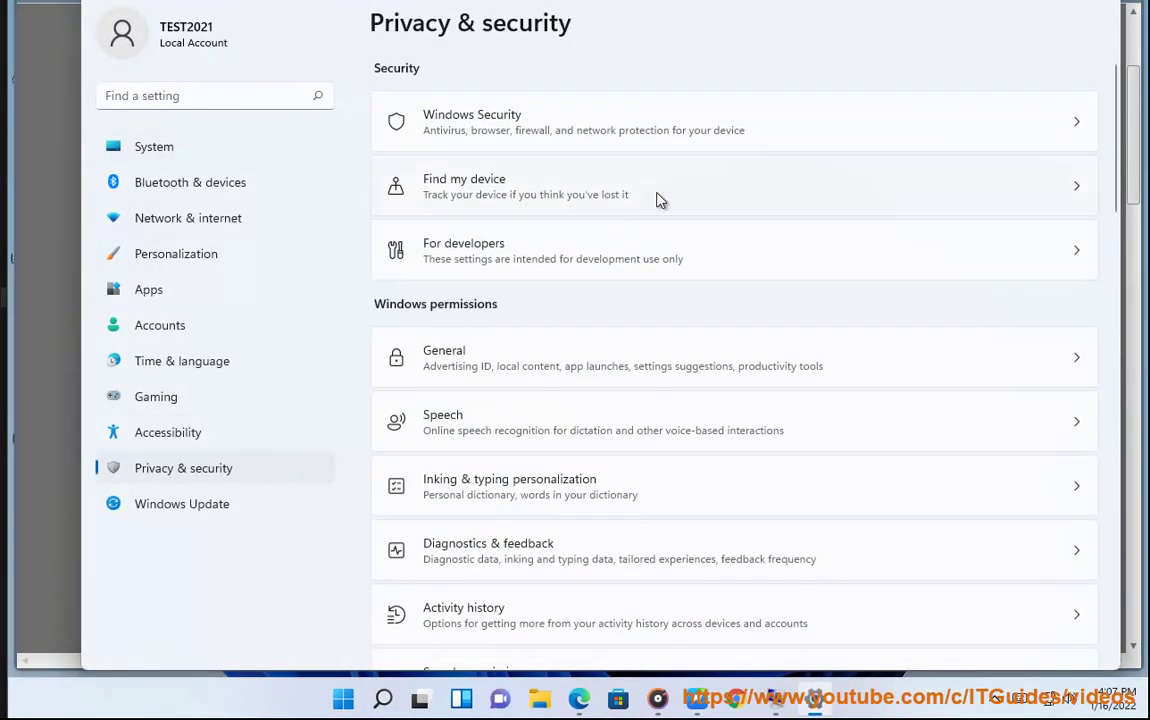
click(708, 128)
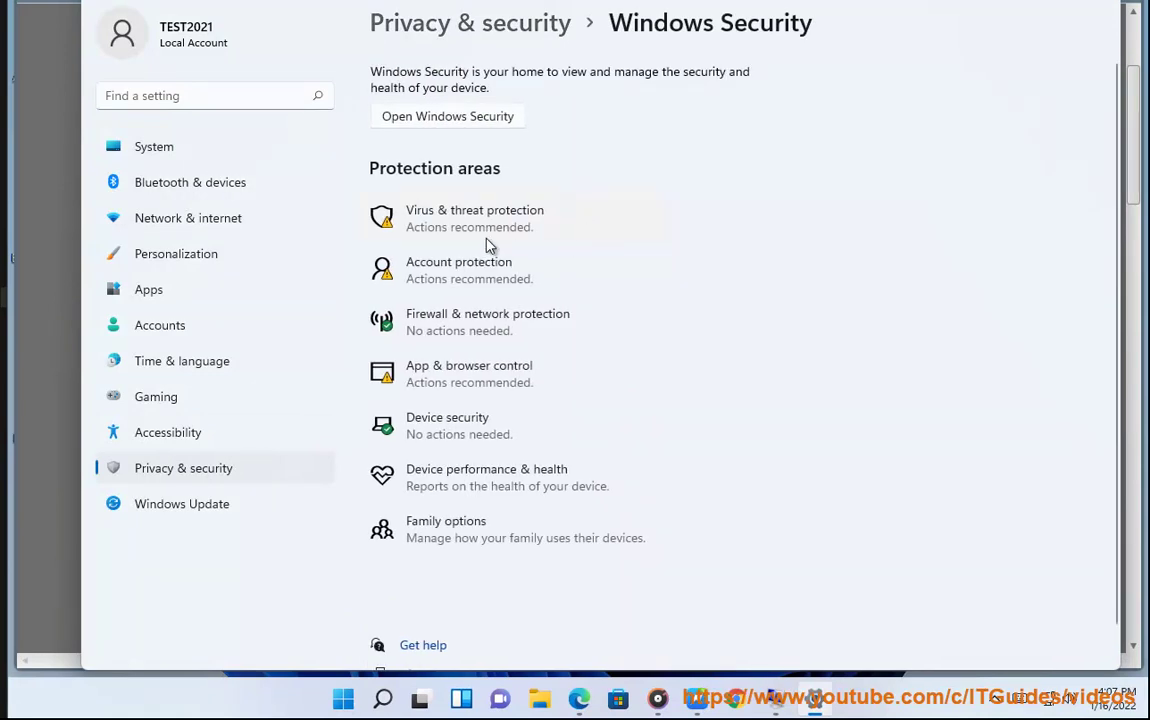
click(490, 220)
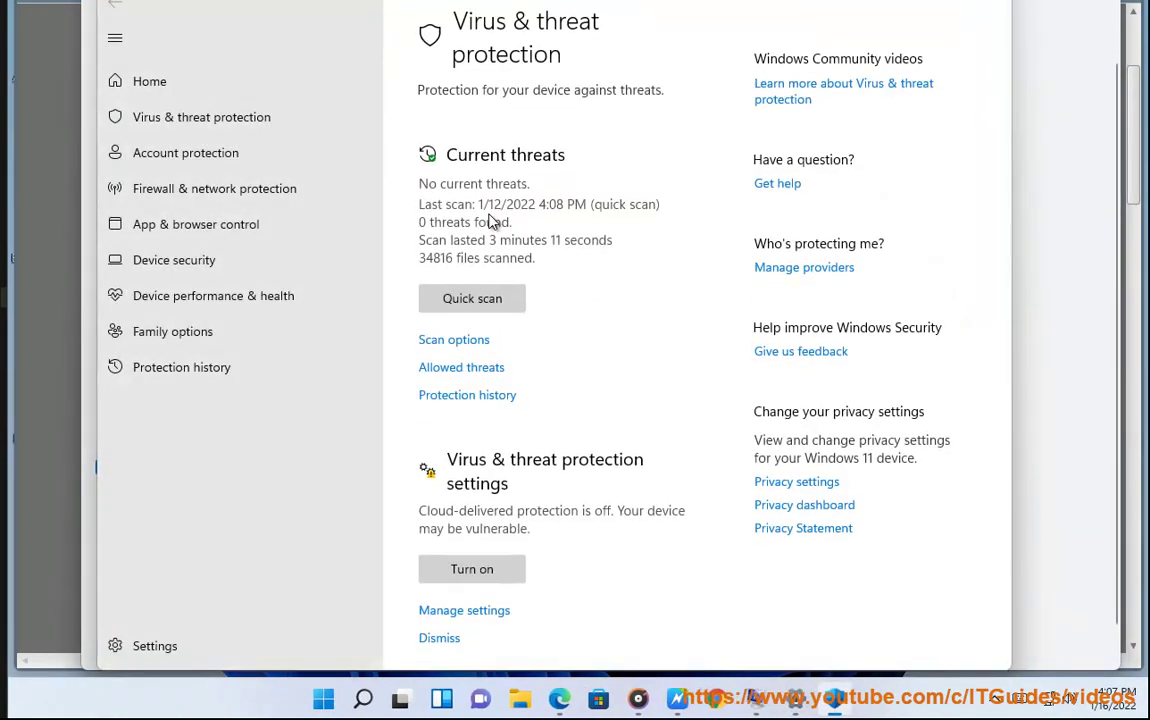
click(480, 612)
scroll(662, 539, down, 3)
scroll(662, 540, down, 3)
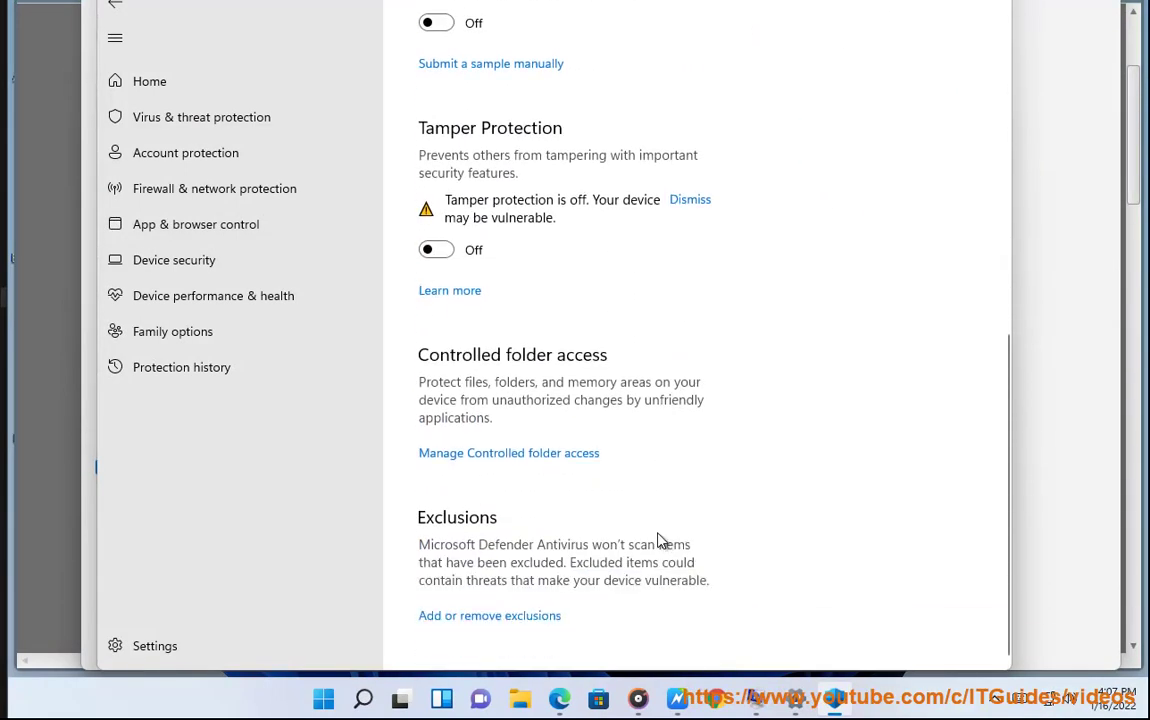
Step: Switch Controlled folder access On, approving the administrator prompt
click(549, 465)
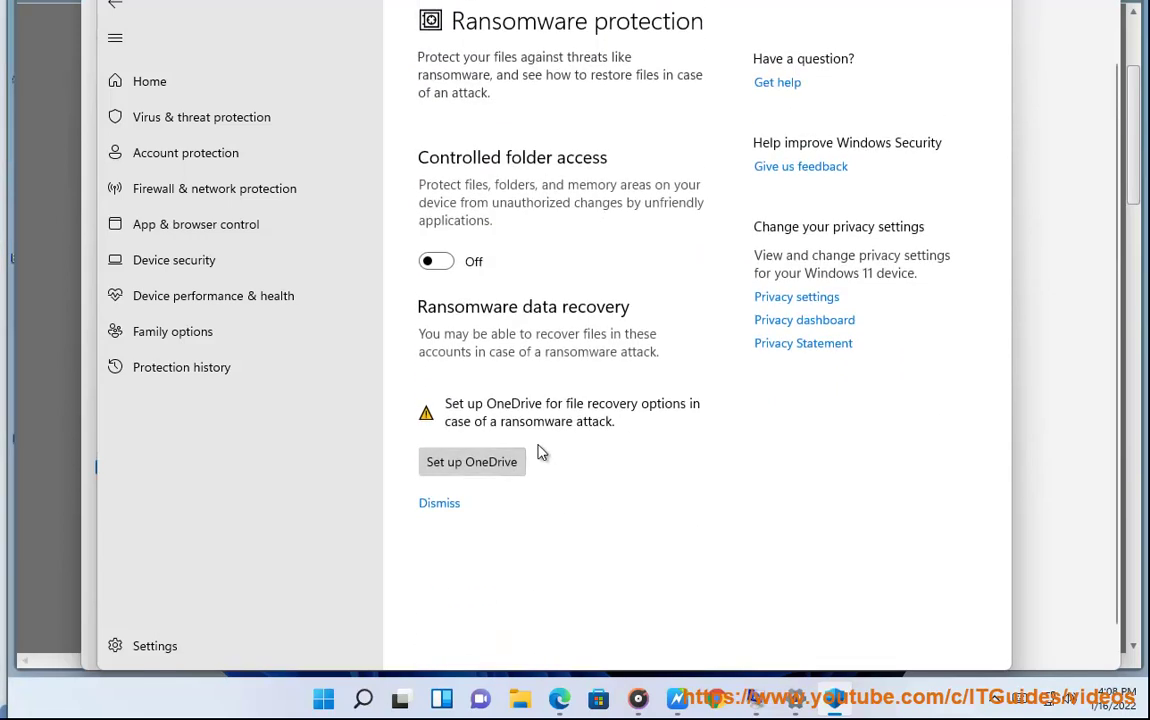
click(440, 263)
click(447, 386)
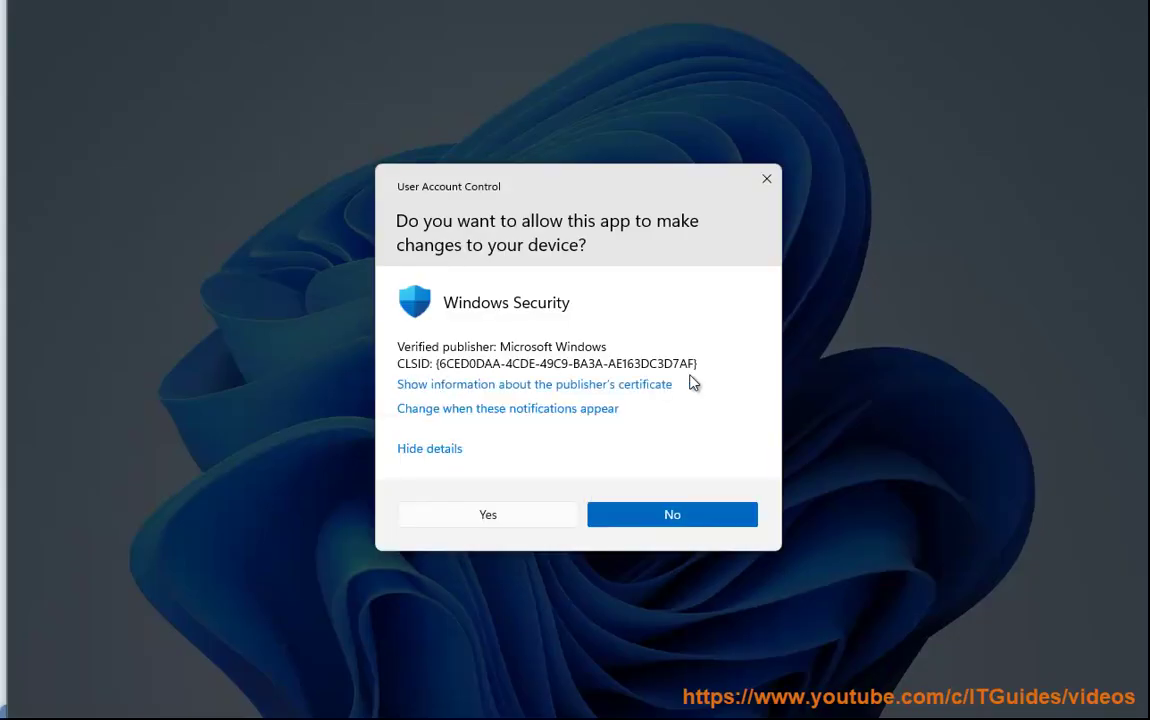
click(521, 516)
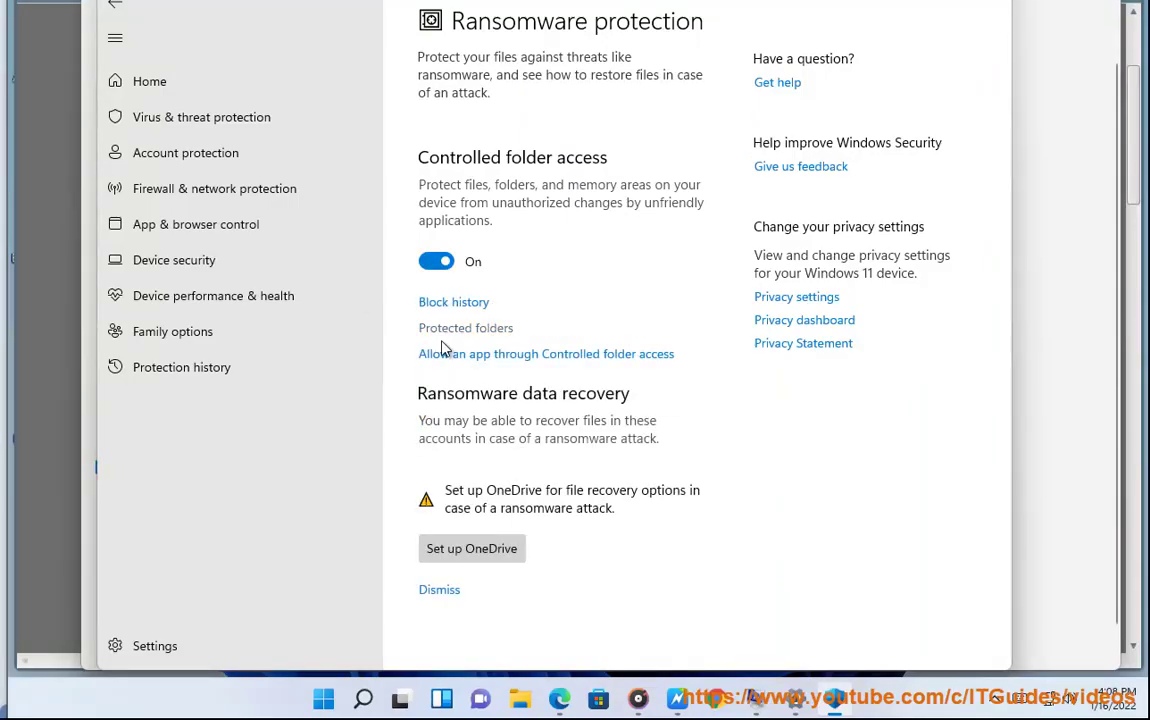
Step: Open the Protected folders list, approve the permission request, and restore the window size
click(460, 341)
click(485, 451)
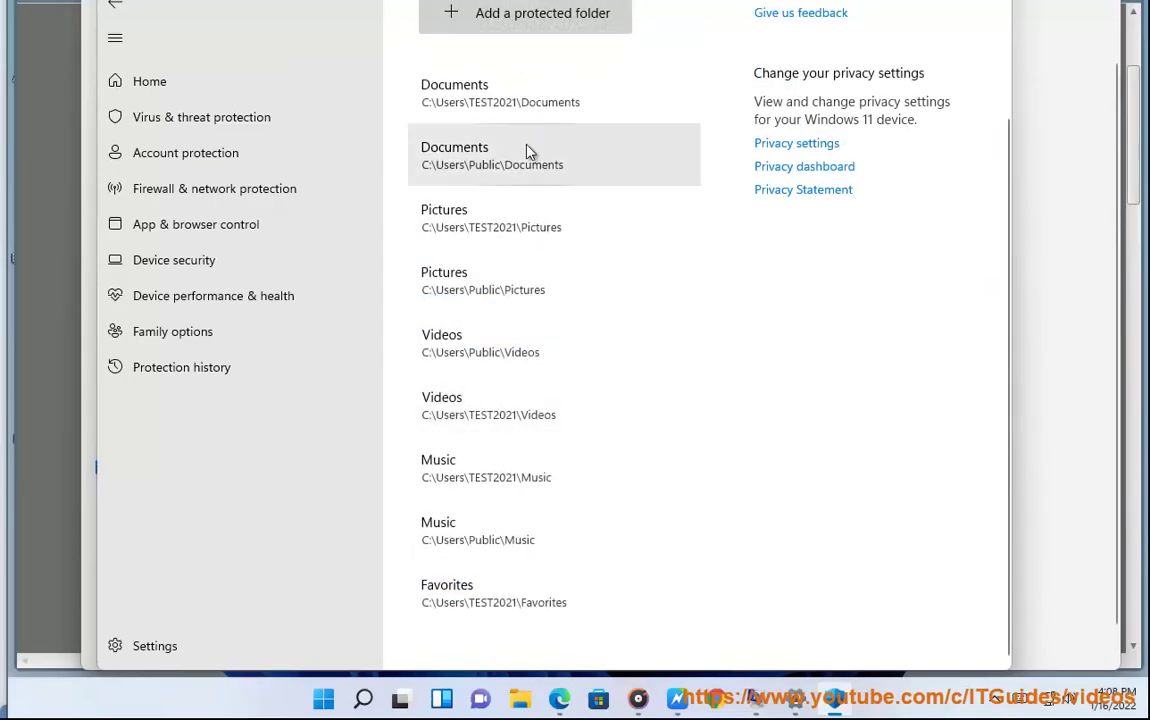
drag(800, 2, 785, 92)
scroll(770, 329, up, 2)
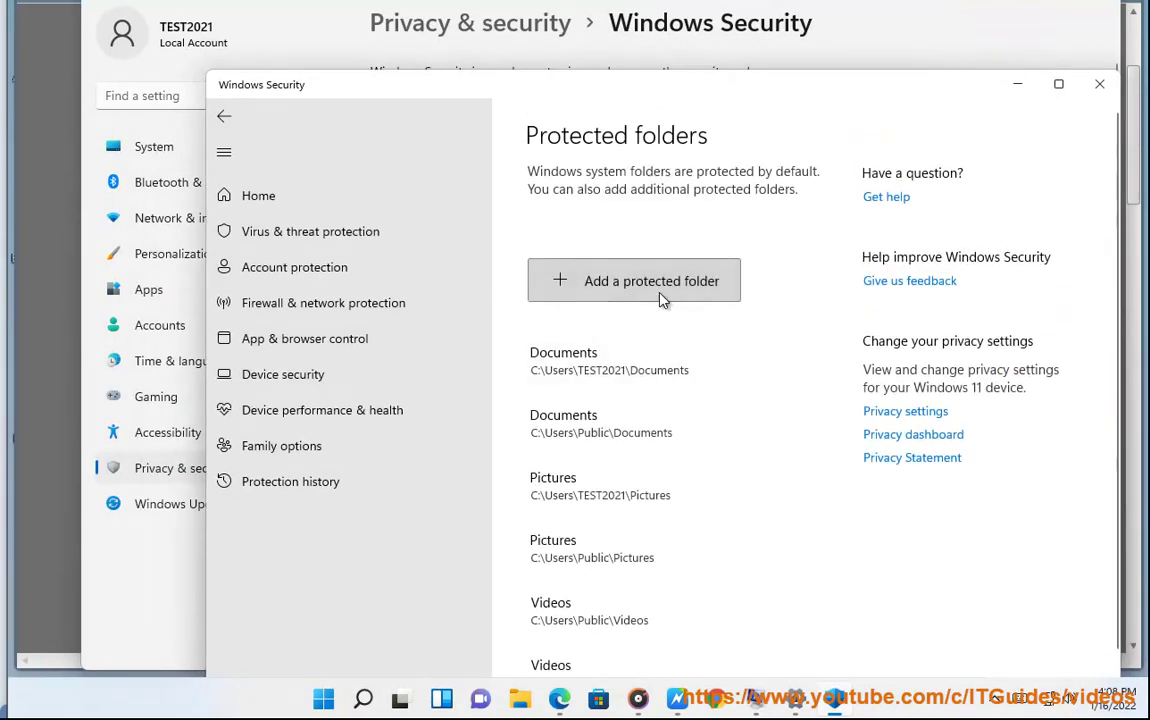
Step: Start adding a protected folder but cancel, scroll the default list, and close Windows Security
click(656, 292)
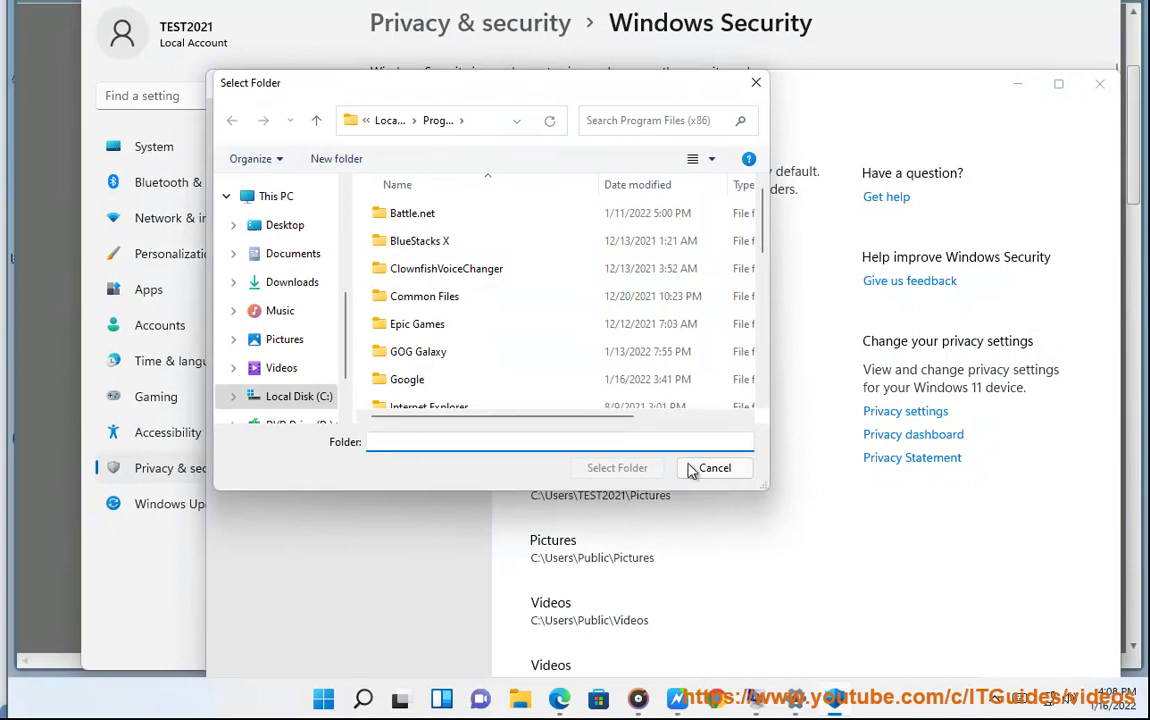
click(725, 467)
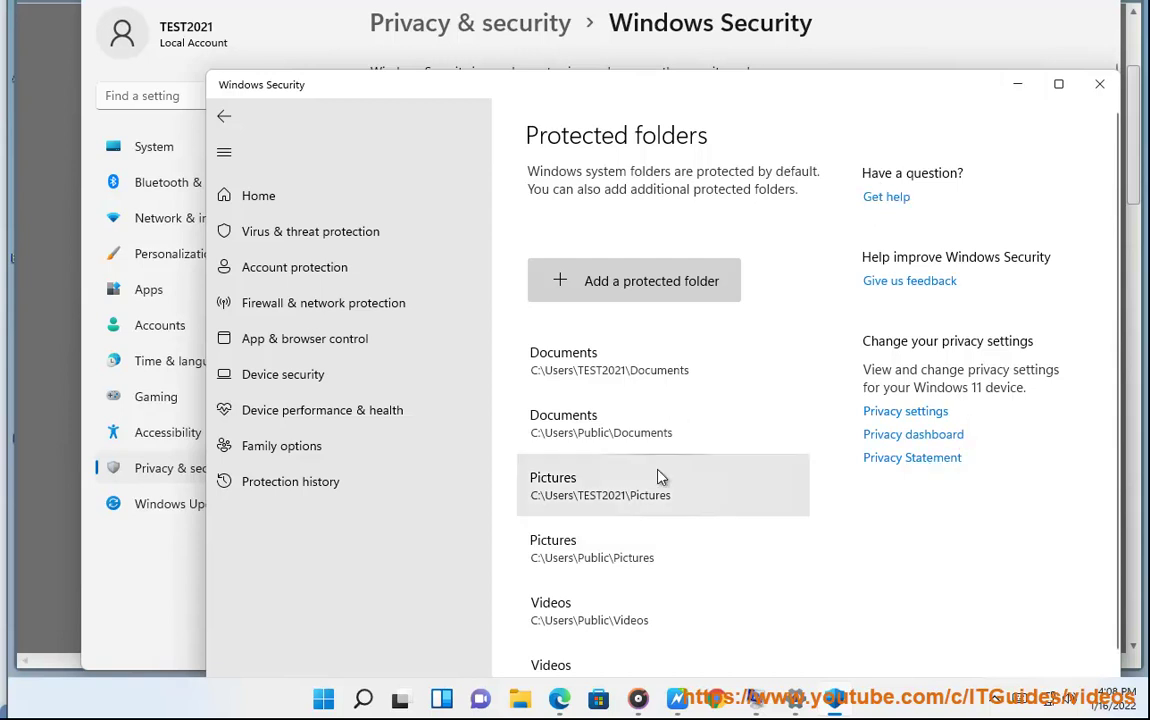
scroll(665, 465, down, 2)
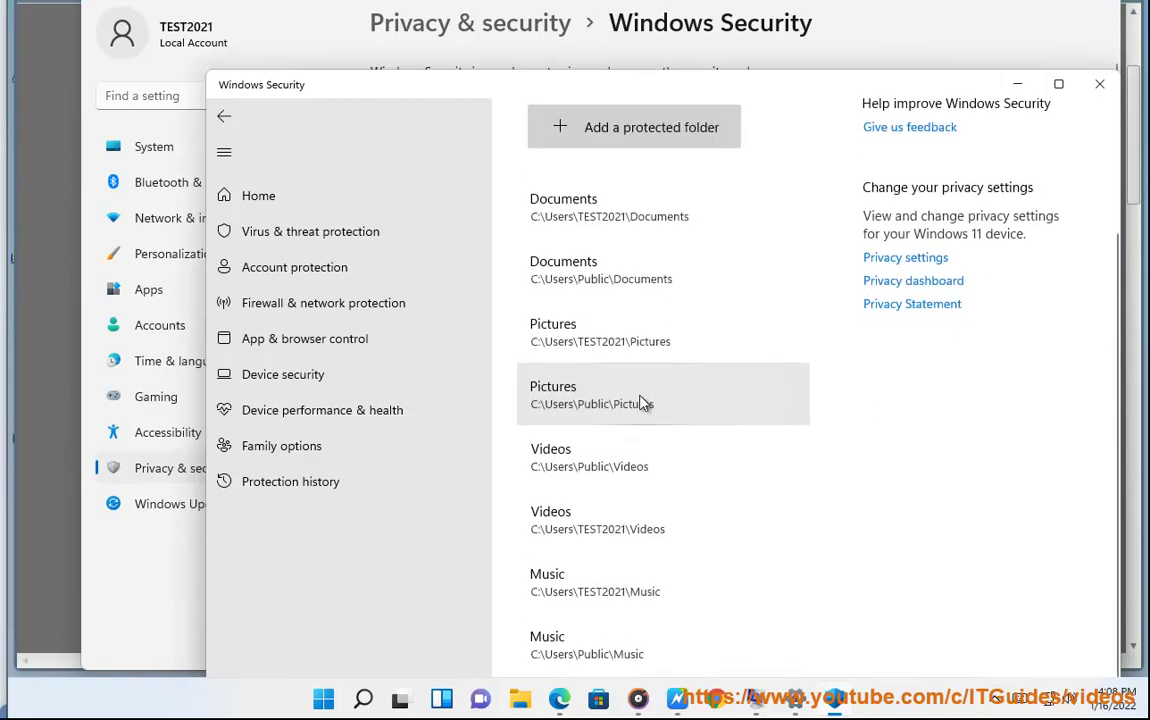
click(1099, 87)
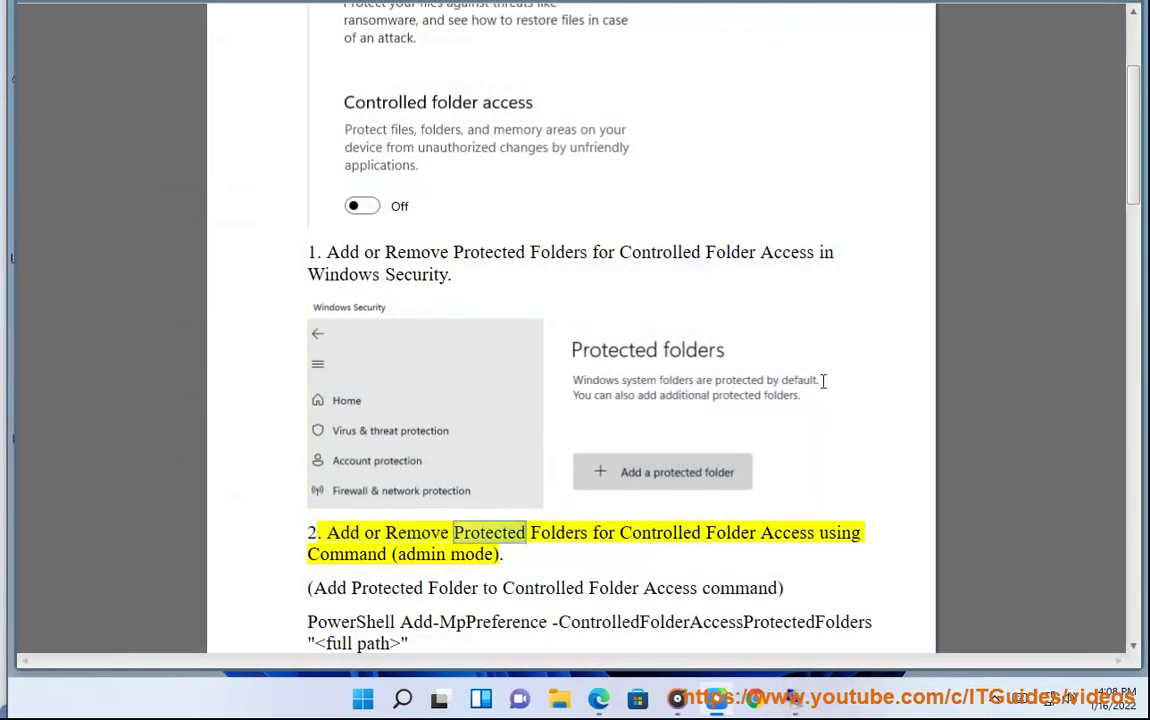
Step: Launch Command Prompt from Windows Search as administrator, accepting the UAC prompt
click(406, 700)
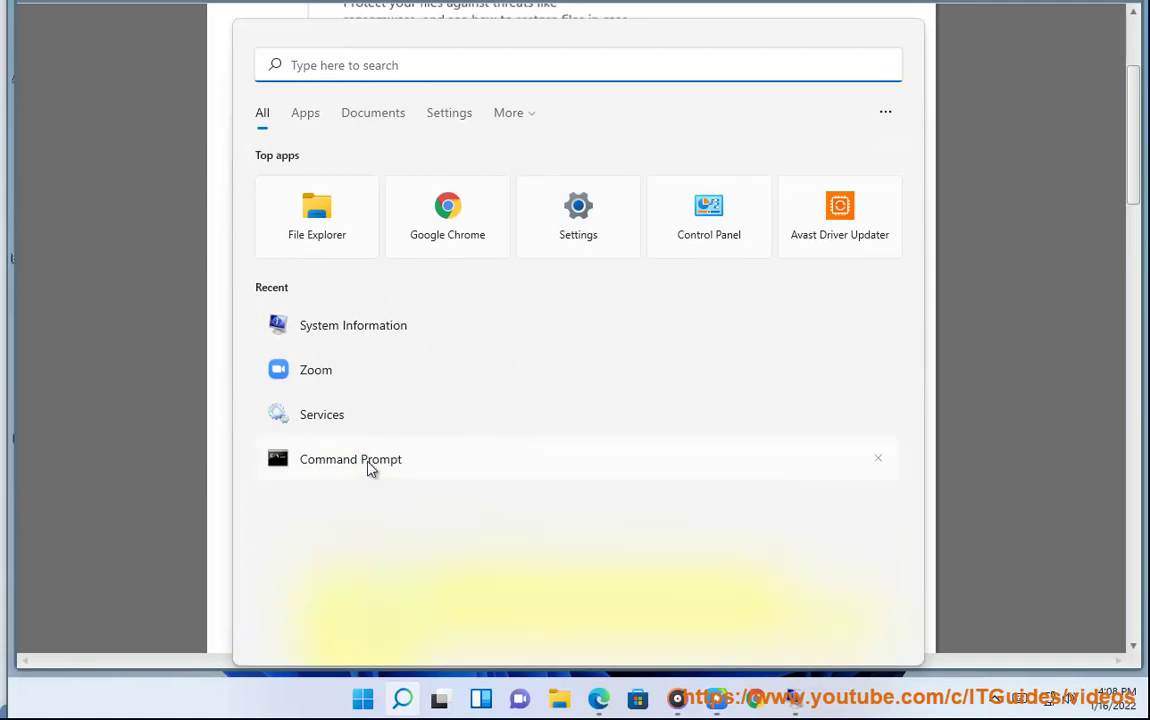
right_click(368, 468)
click(463, 488)
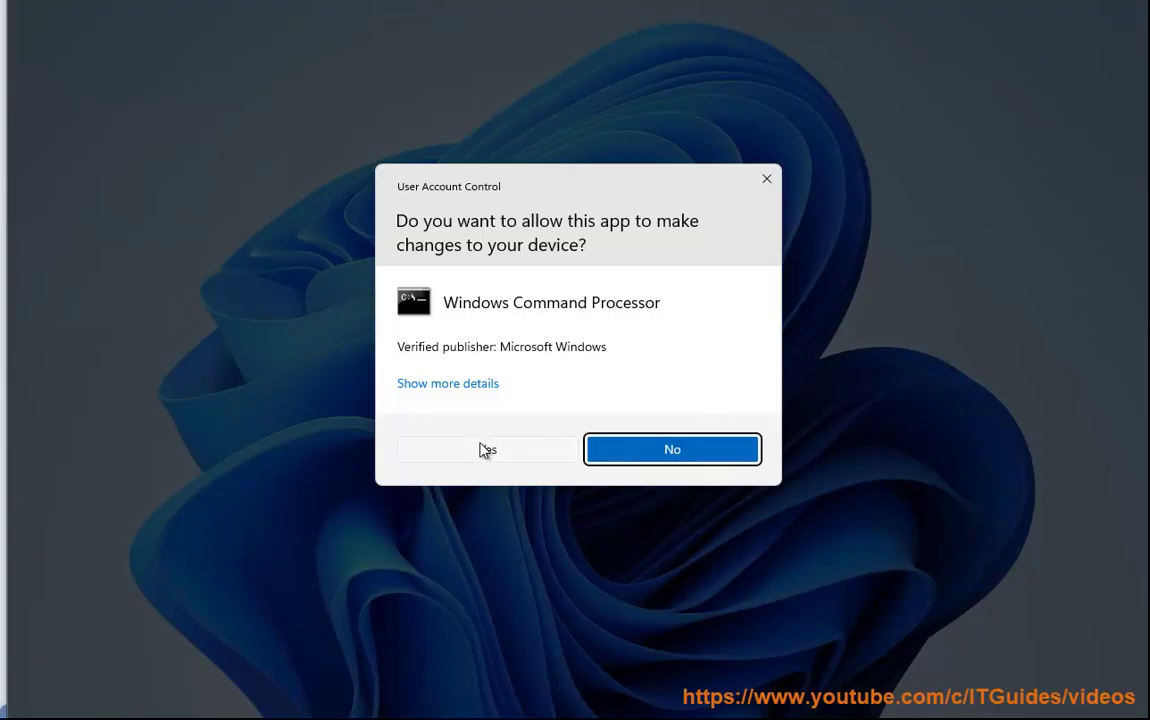
click(484, 450)
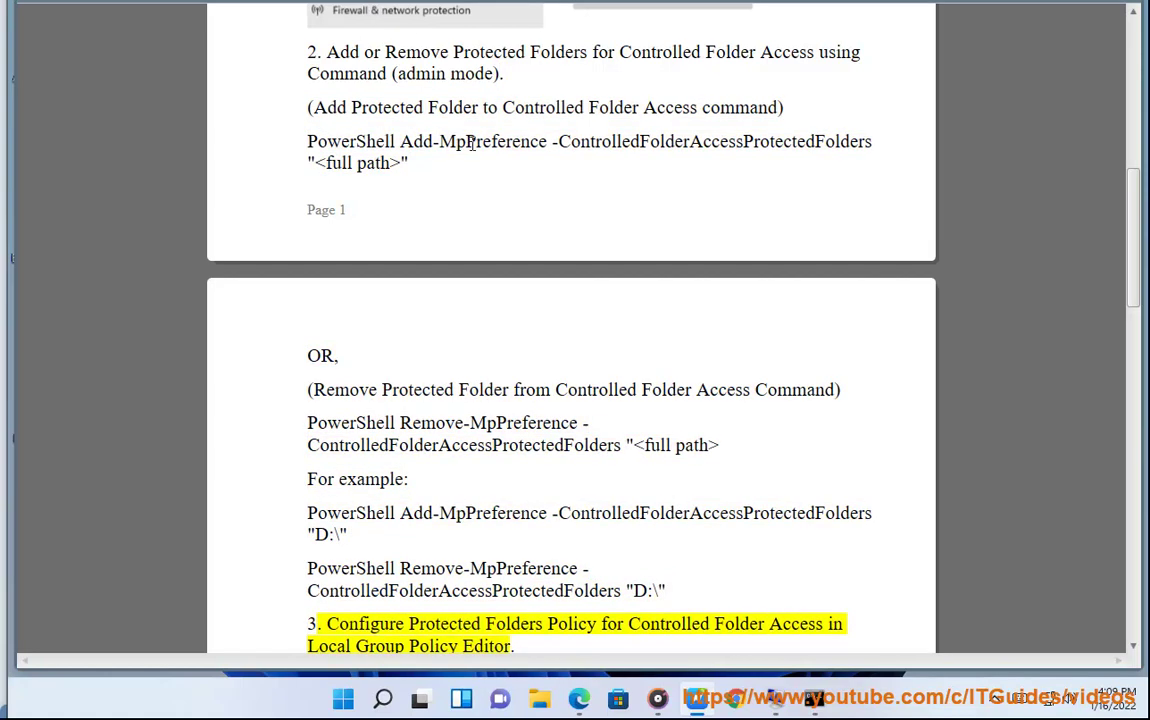
Step: Copy the guide's Add-MpPreference command and paste it into the admin Command Prompt
drag(421, 160, 303, 155)
key(super+c)
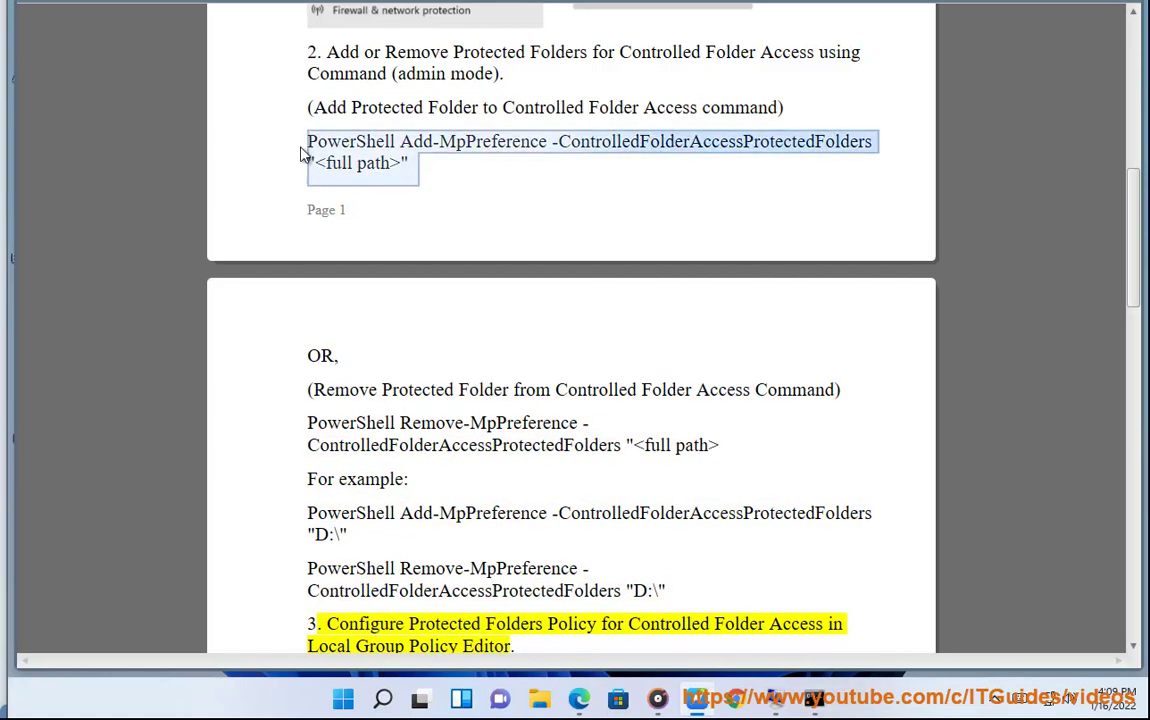
click(700, 698)
right_click(298, 128)
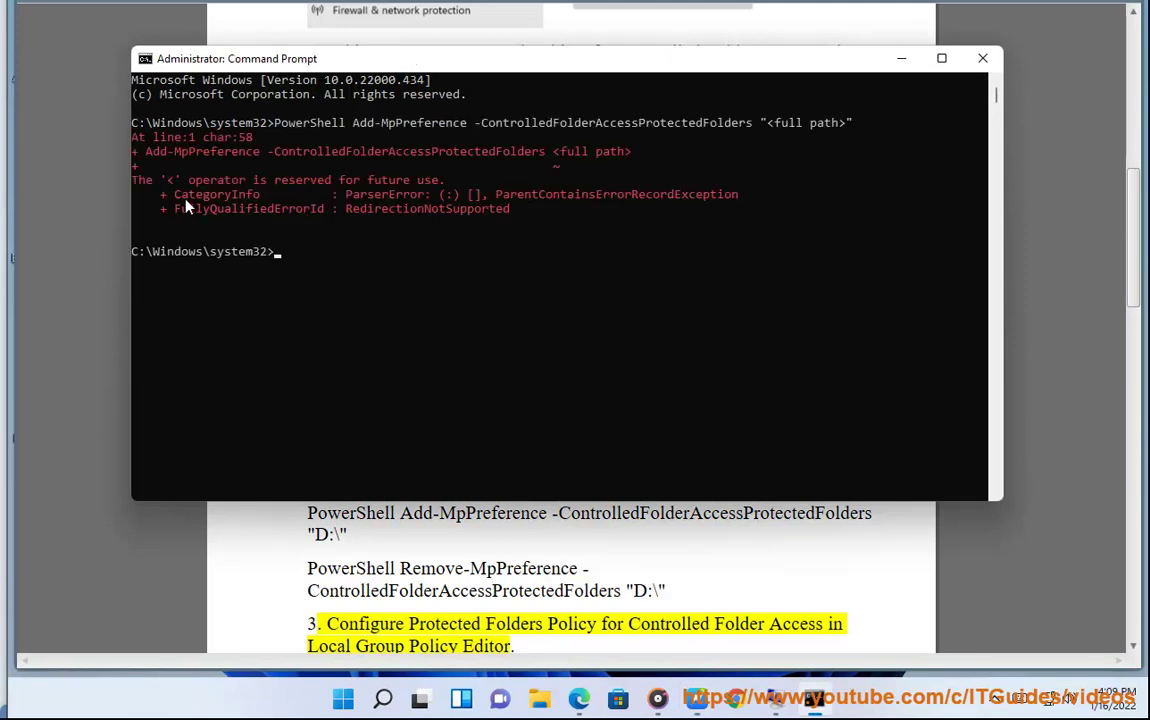
Step: Review the Redirection parser error caused by the <full path> placeholder, then close Command Prompt
drag(176, 218, 466, 218)
click(399, 212)
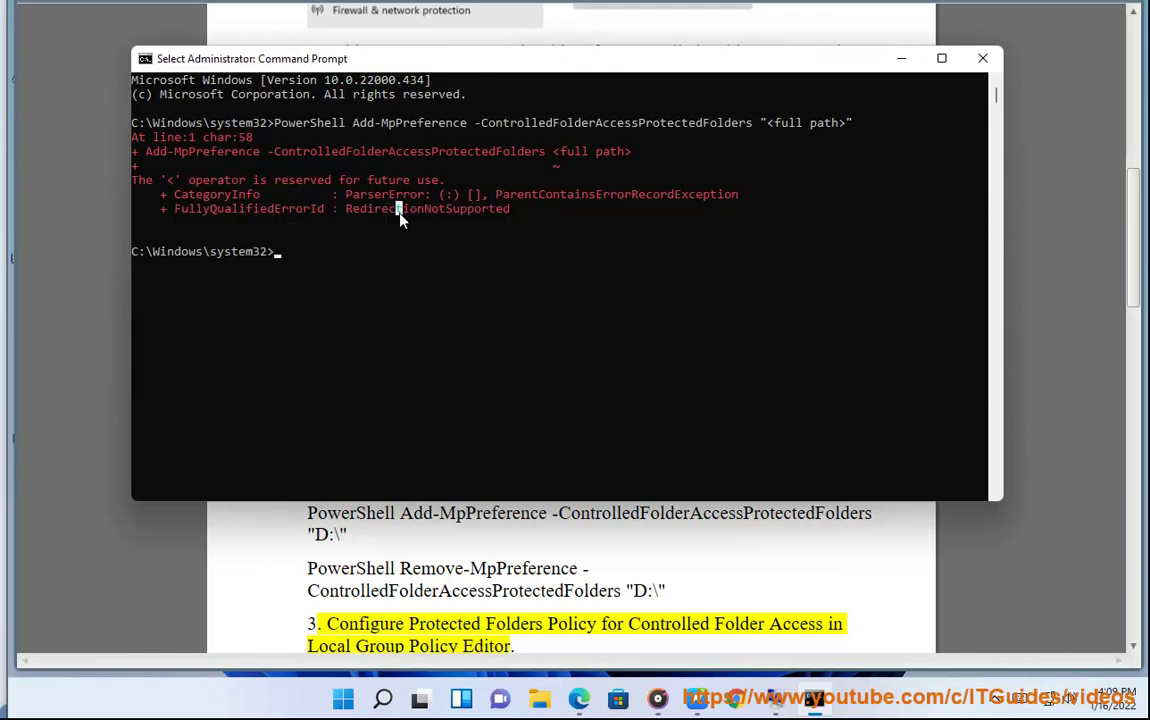
drag(427, 216, 350, 218)
drag(848, 128, 790, 131)
click(982, 58)
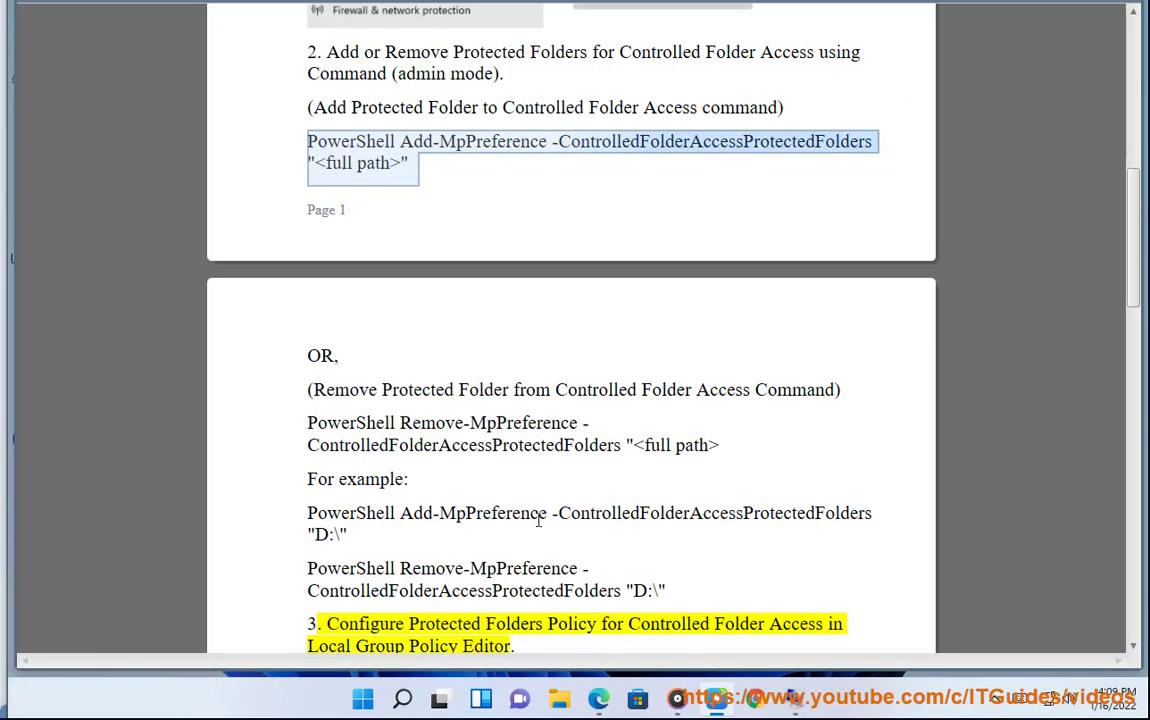
Step: Highlight D:\ in the example command, then scroll the guide down to step 3
drag(343, 536, 322, 537)
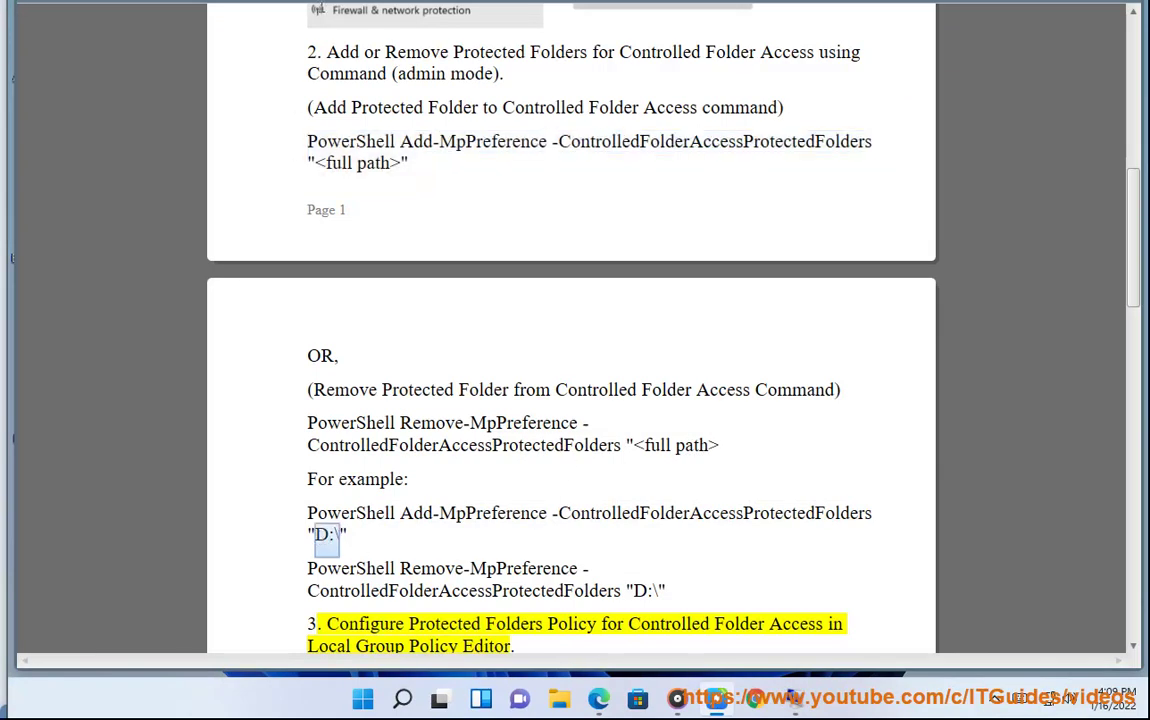
click(330, 536)
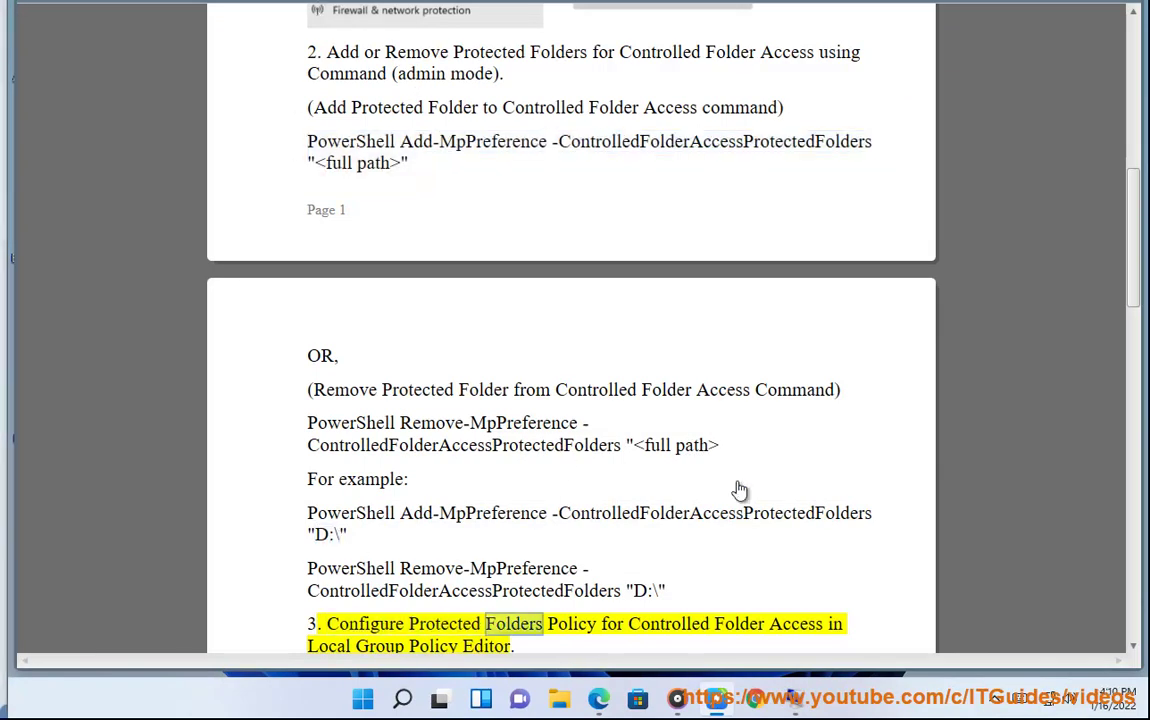
scroll(780, 500, down, 2)
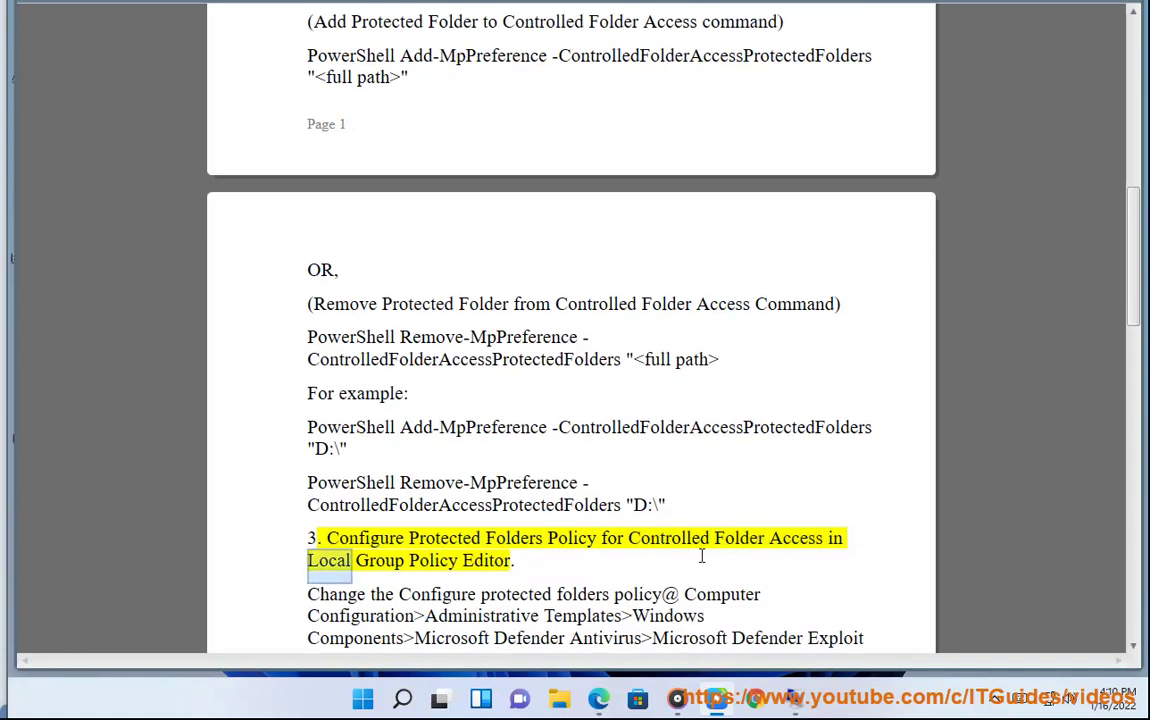
scroll(727, 548, down, 1)
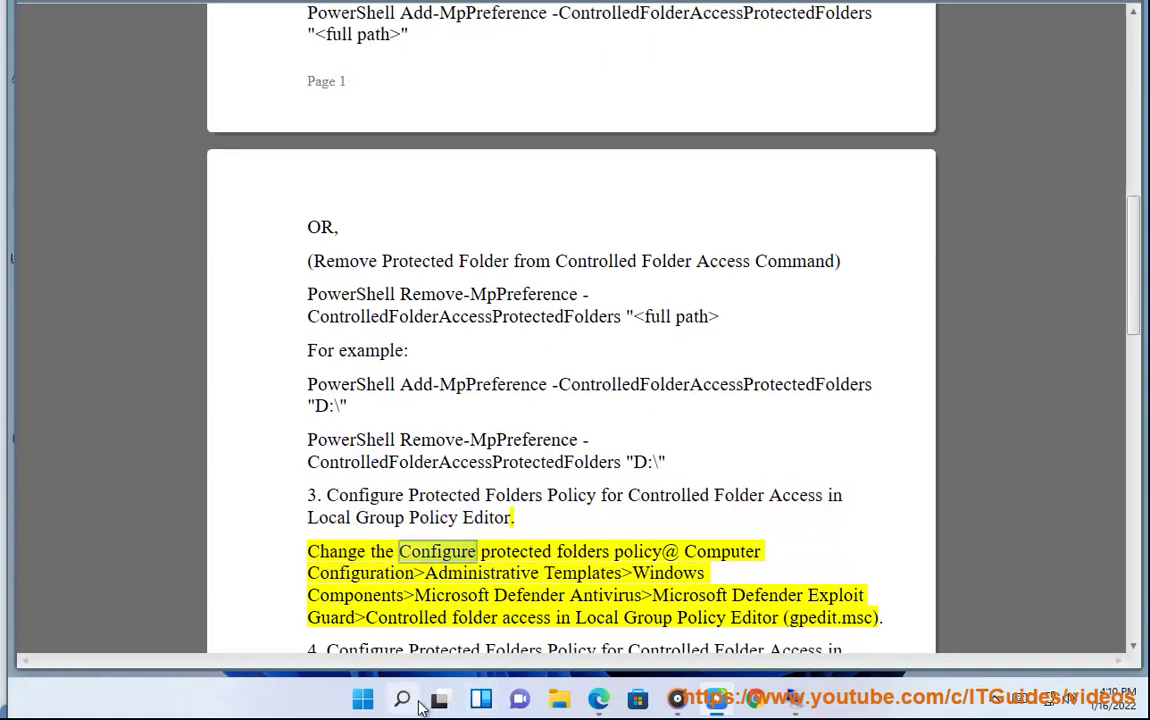
Step: Search for 'GROUP' and launch the Edit group policy result
click(403, 697)
text(GP)
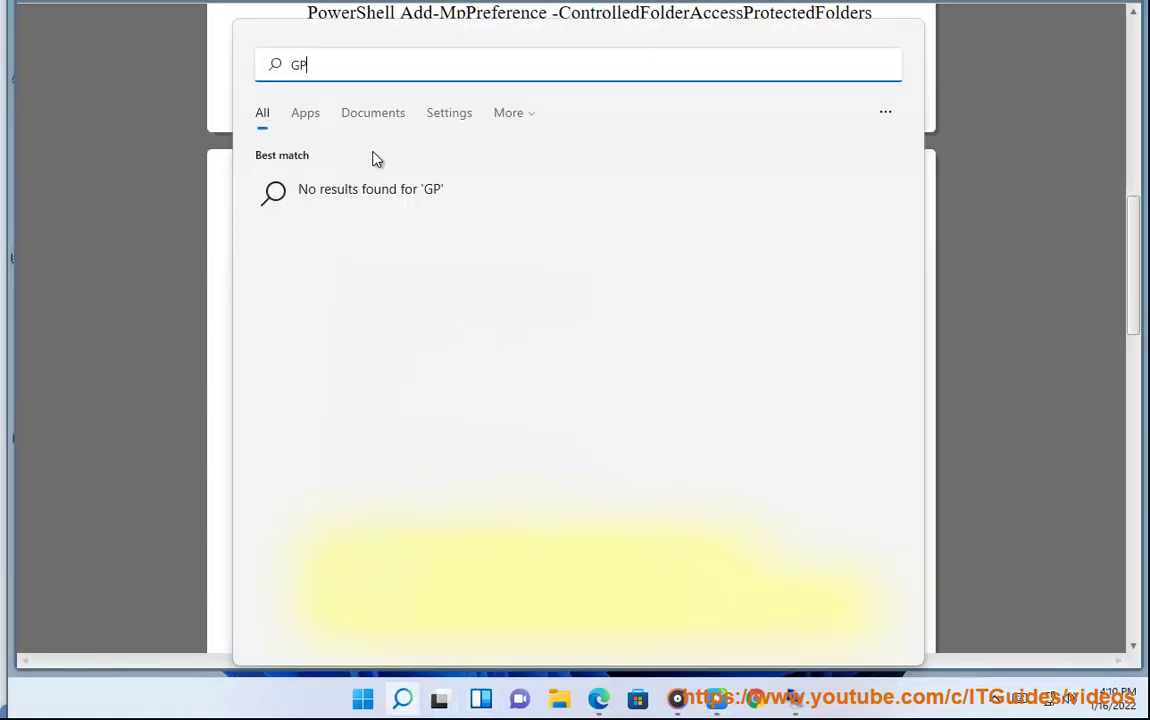
key(BackSpace)
key(BackSpace)
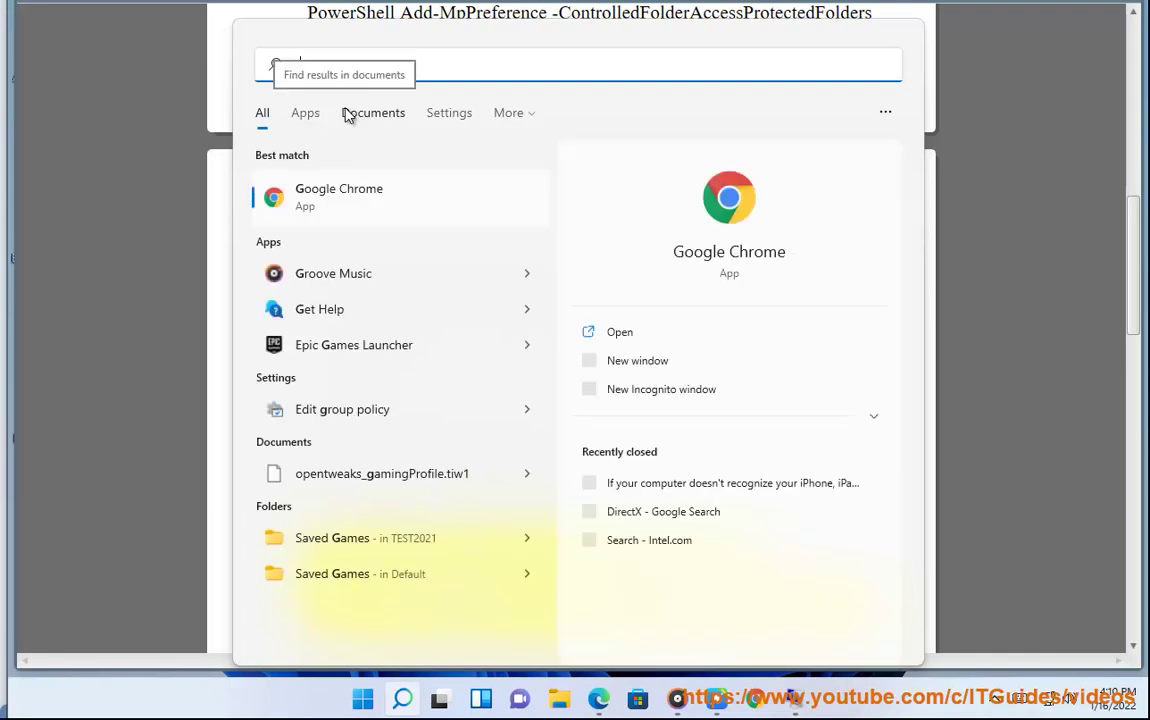
text(GOUR)
key(BackSpace)
key(BackSpace)
key(BackSpace)
key(BackSpace)
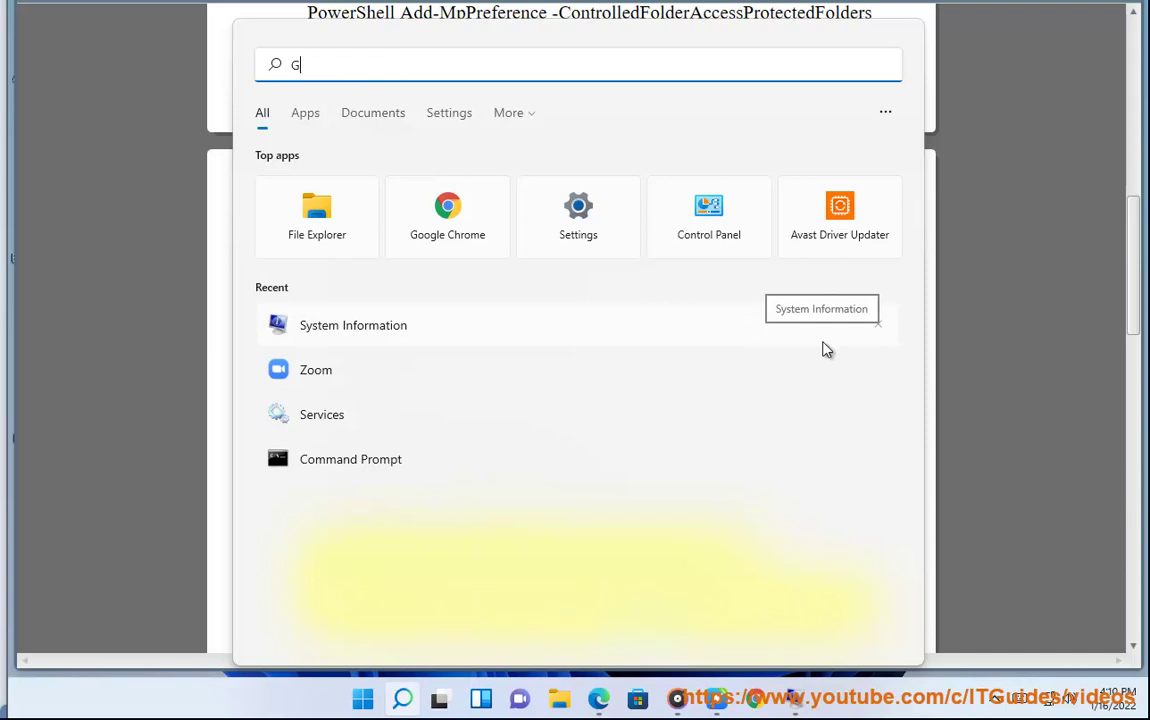
text(GROUP)
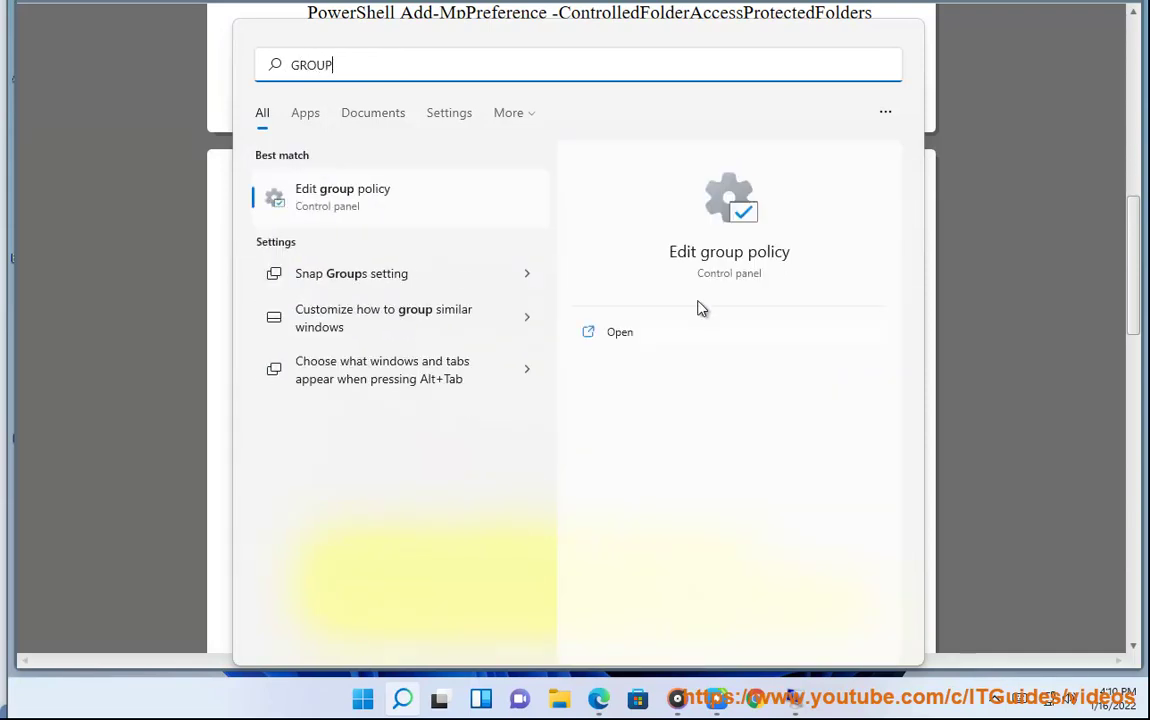
click(380, 208)
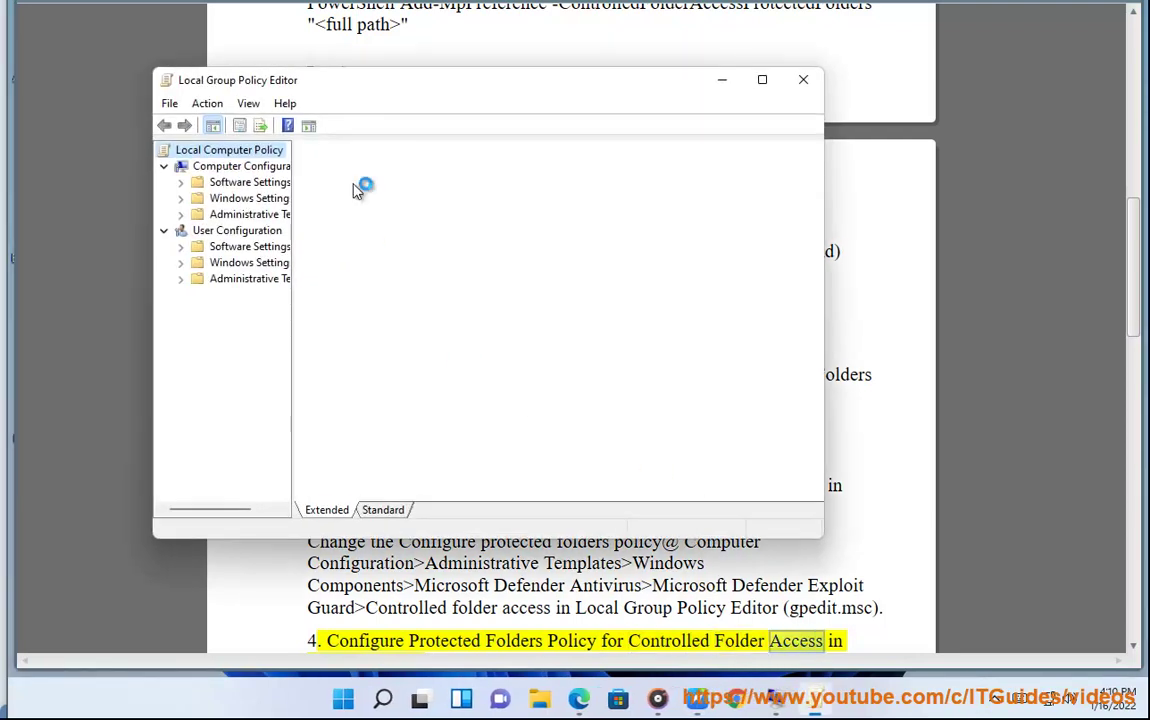
Step: Check the guide's Local Group Policy Editor instructions for the protected folders policy
click(358, 53)
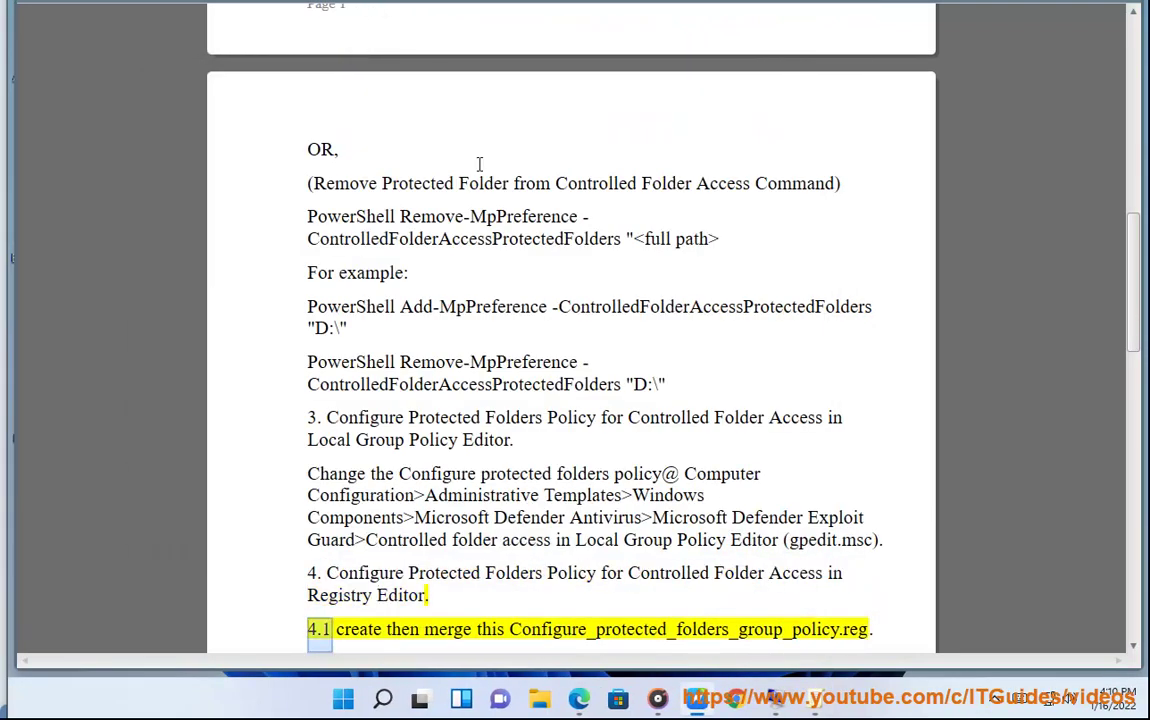
click(380, 384)
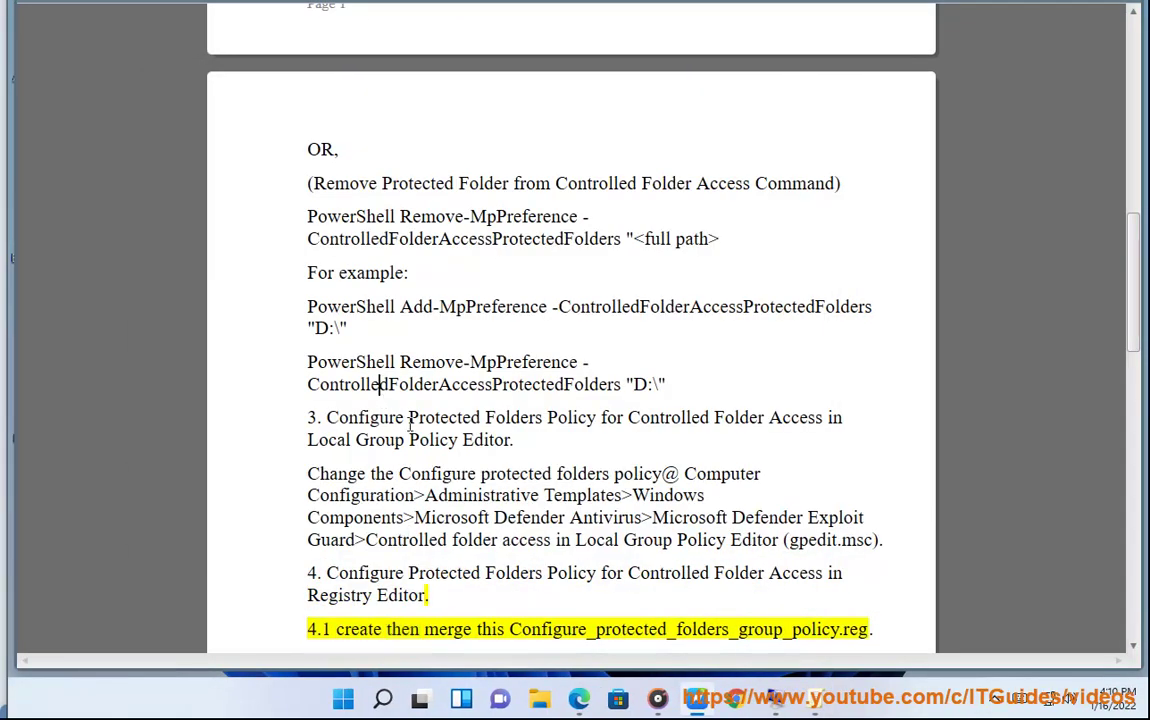
drag(507, 438, 443, 441)
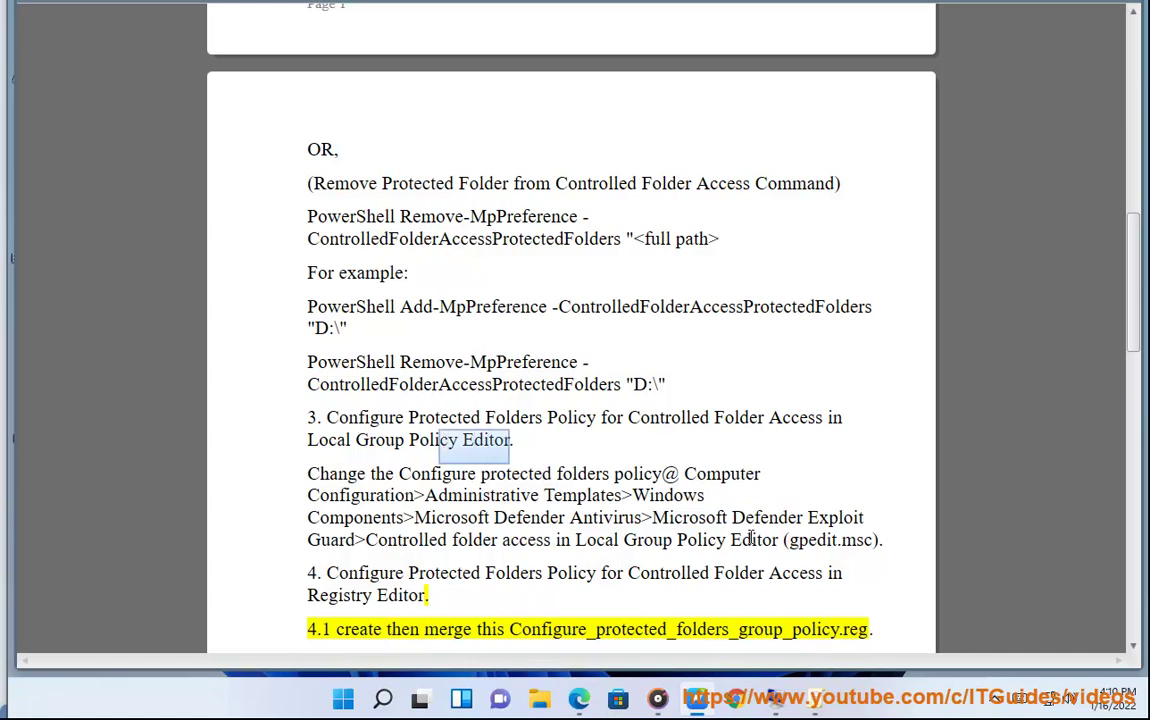
drag(662, 474, 576, 474)
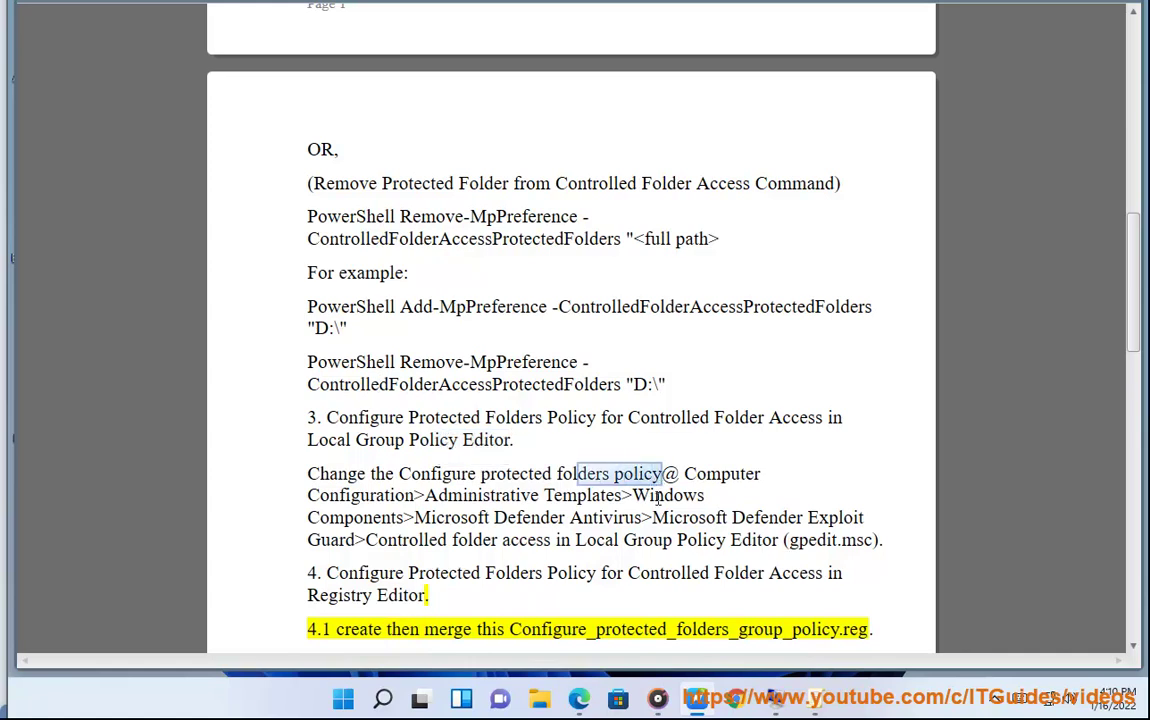
Step: In Group Policy Editor, open Computer Configuration > Administrative Templates > Windows Components
click(815, 698)
click(255, 214)
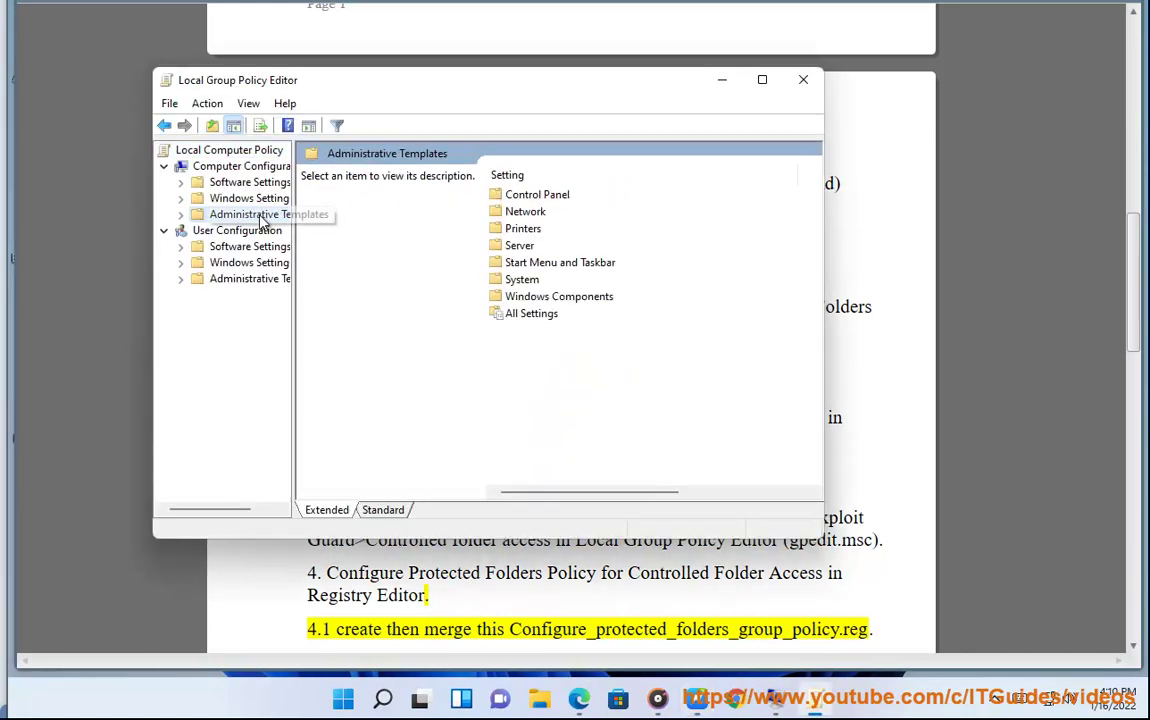
click(562, 297)
double_click(562, 297)
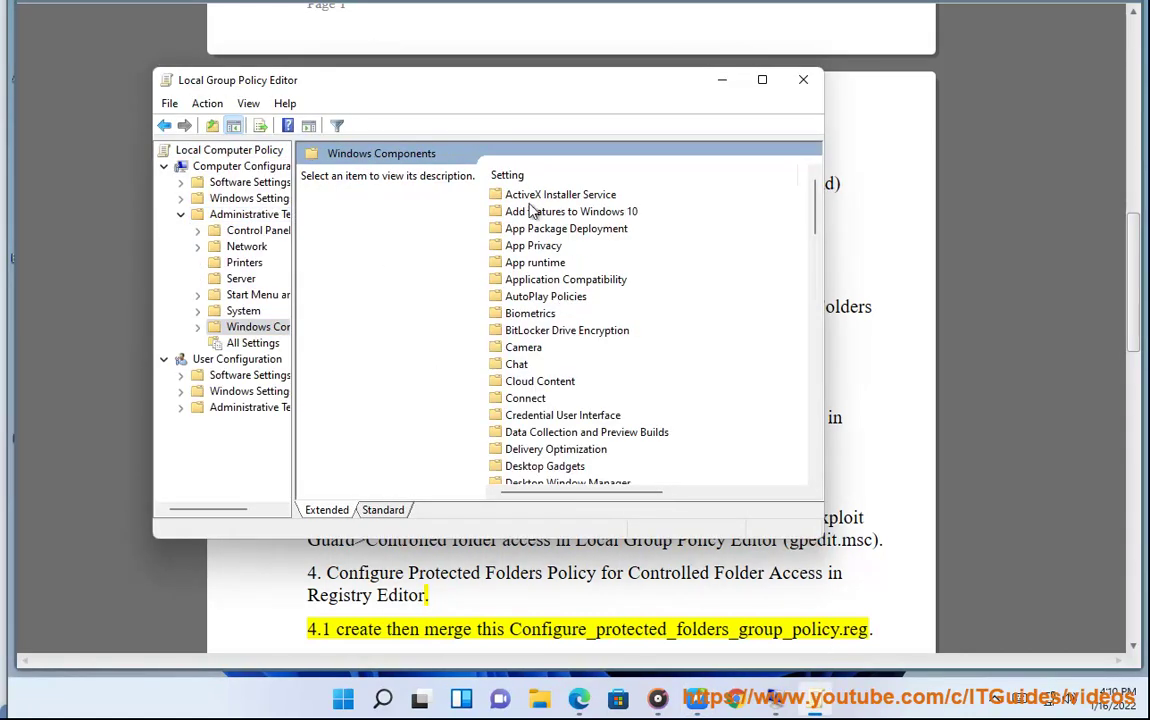
drag(526, 84, 519, 24)
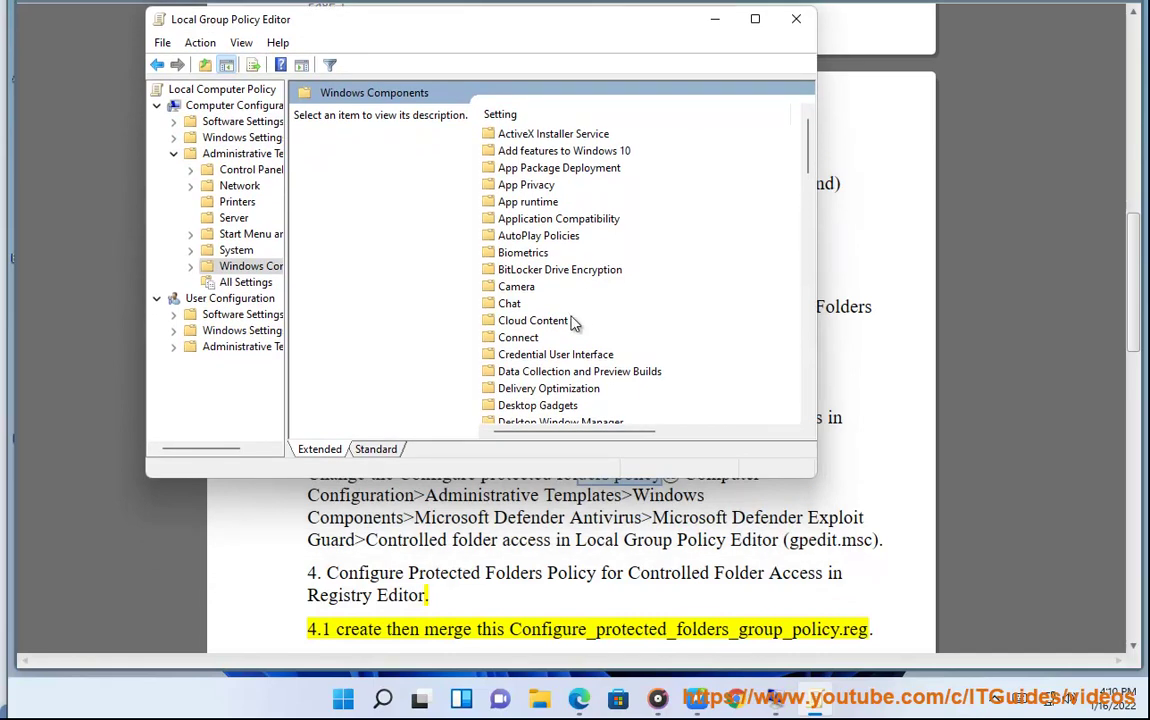
click(506, 354)
key(m)
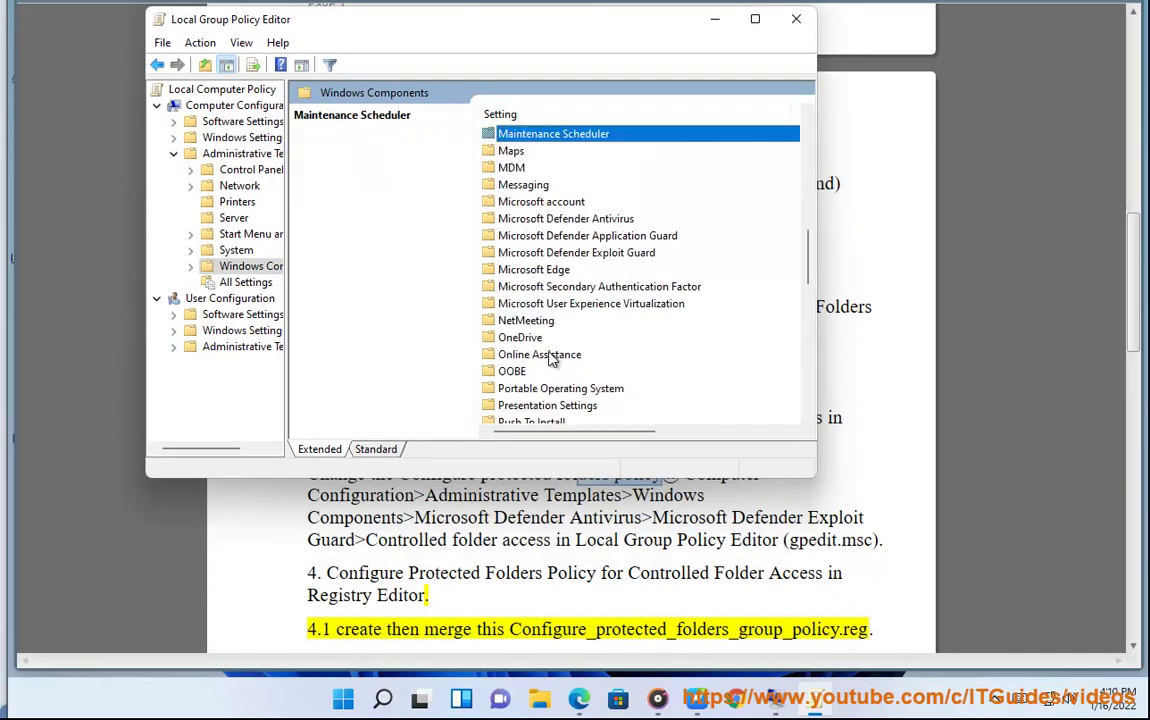
Step: Drill into Microsoft Defender Antivirus > Microsoft Defender Exploit Guard > Controlled Folder Access and select its policy
click(591, 219)
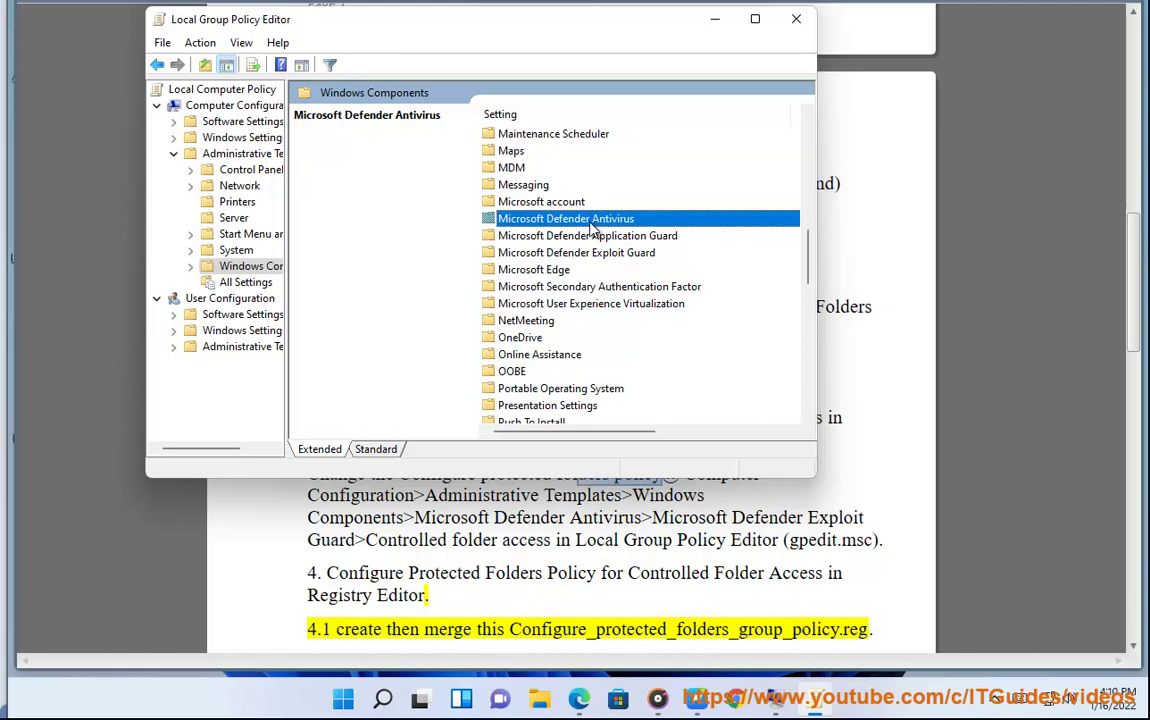
double_click(552, 220)
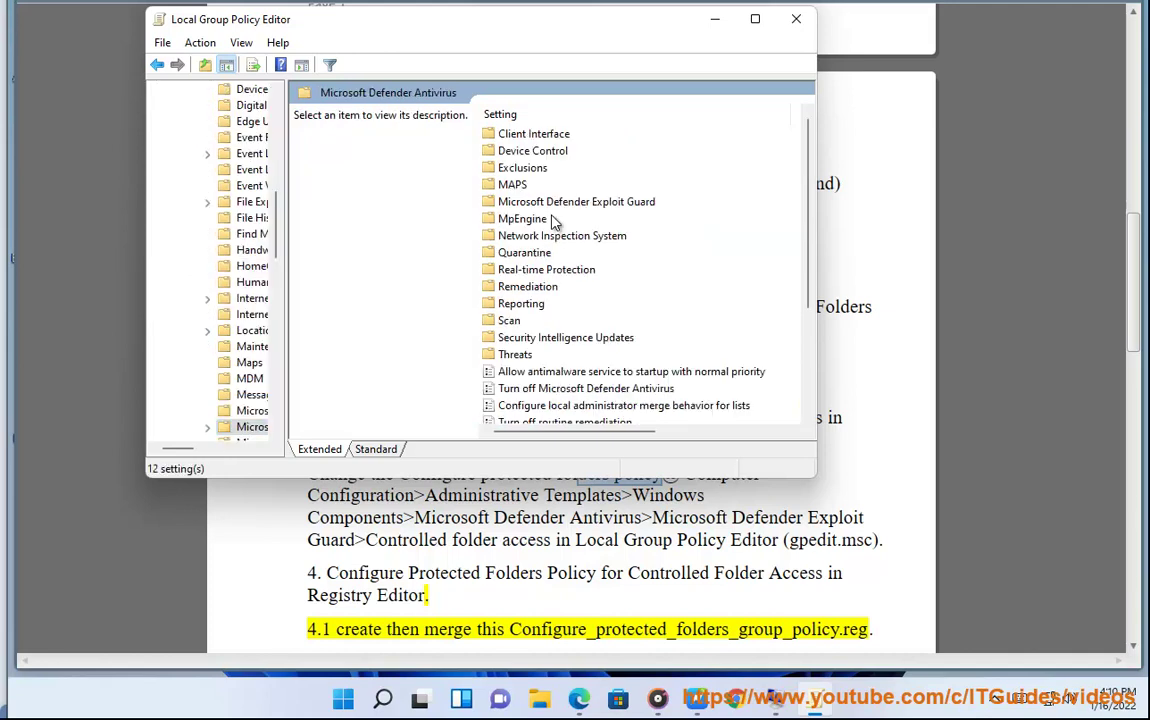
click(590, 204)
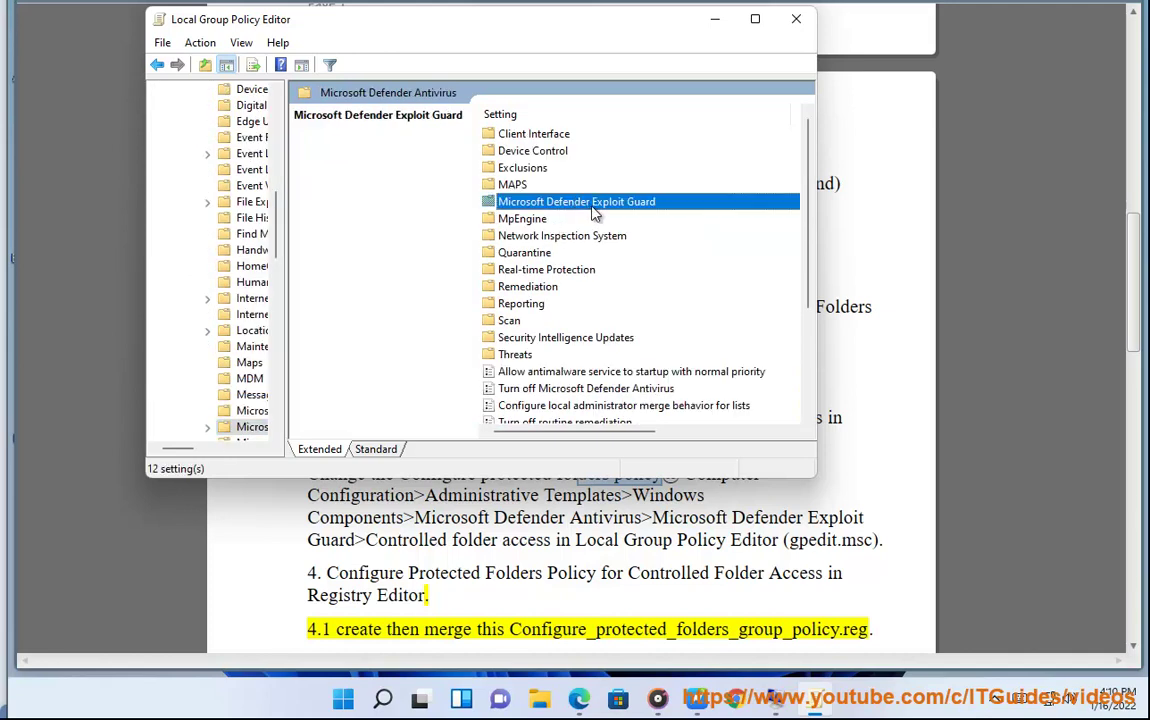
double_click(591, 208)
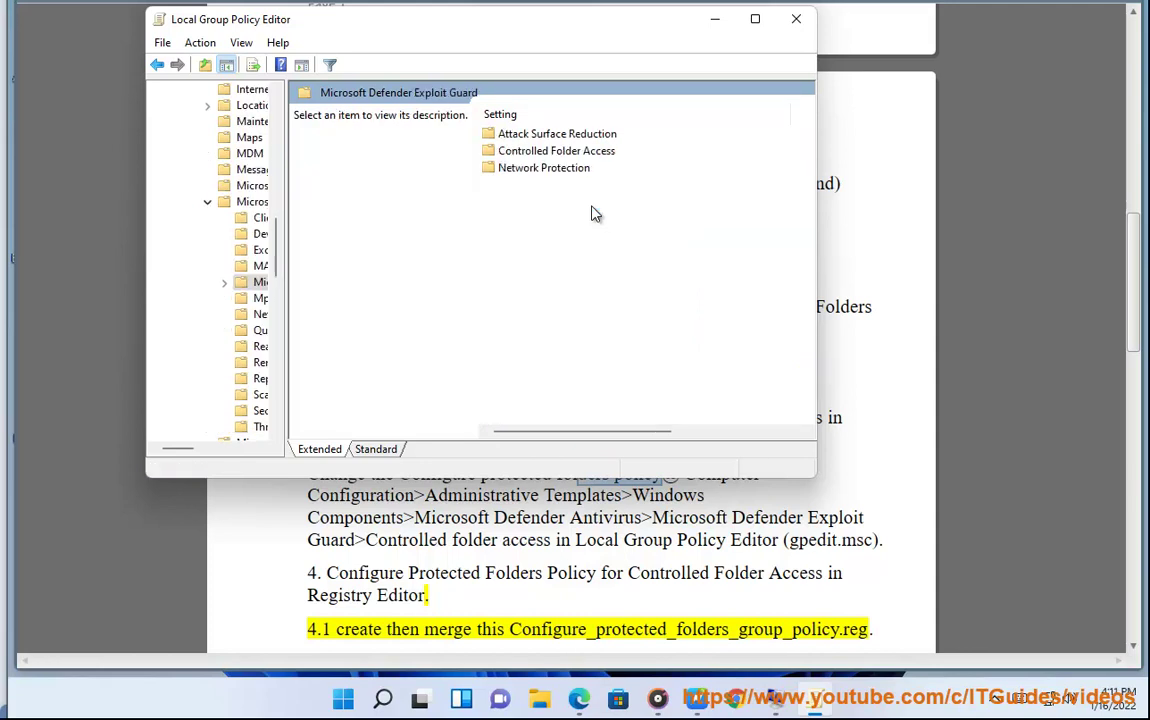
double_click(557, 152)
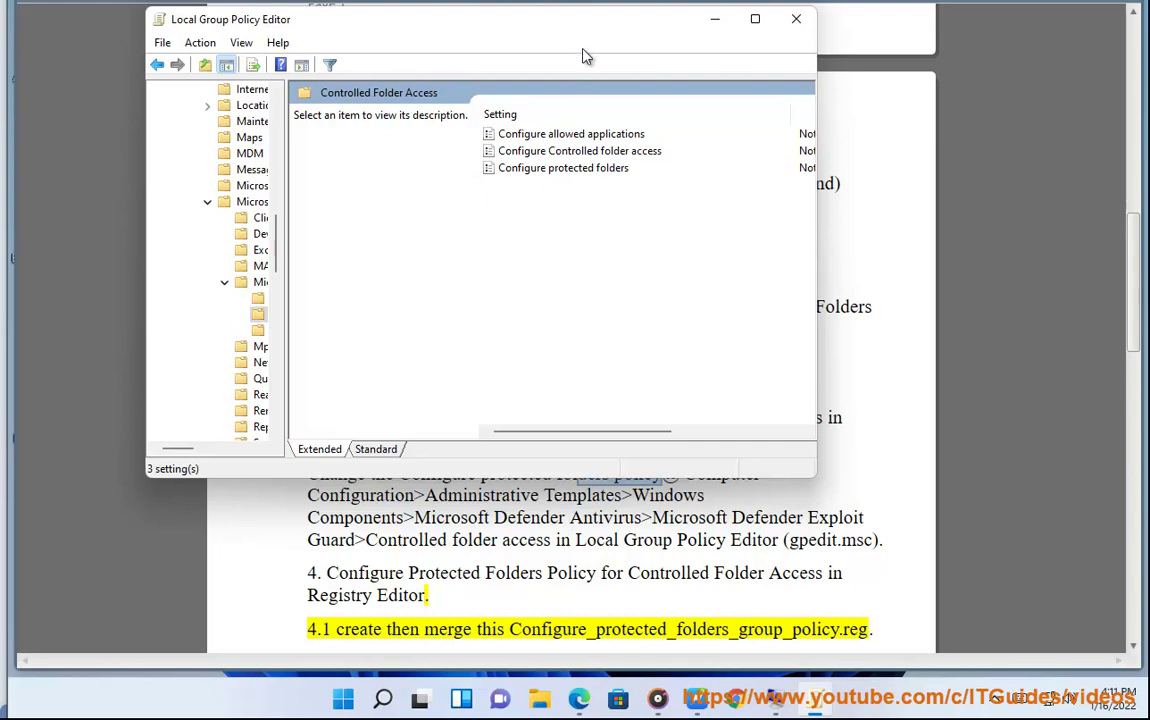
drag(810, 481, 810, 449)
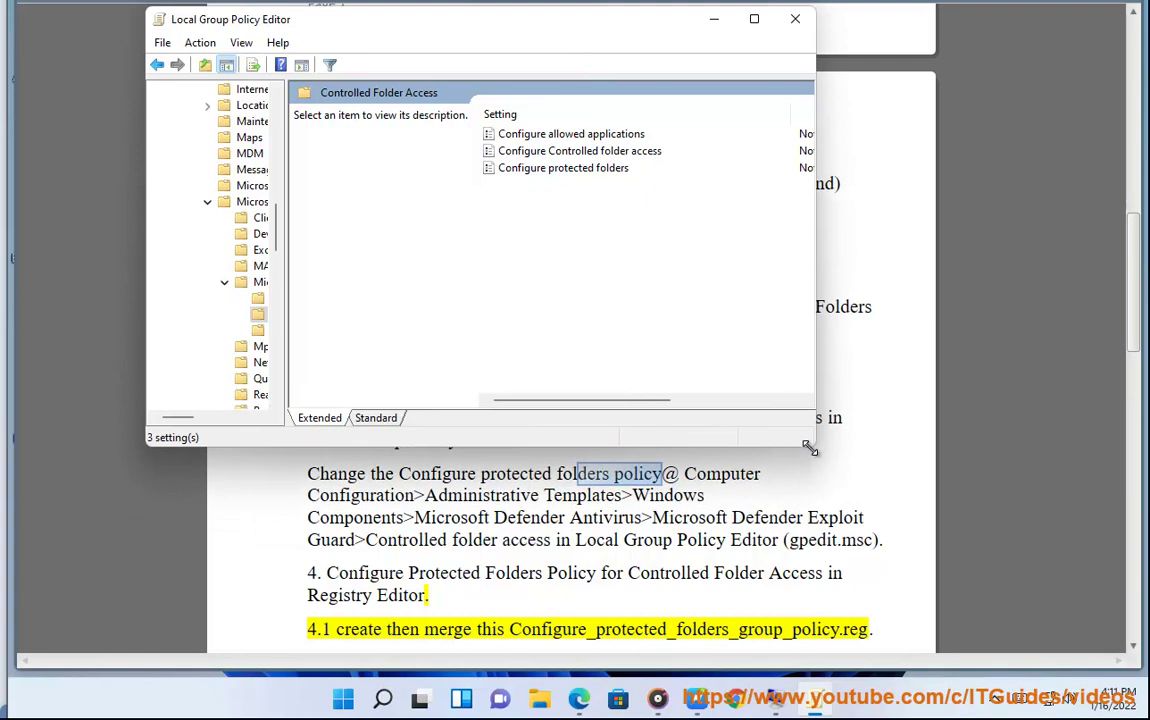
click(584, 151)
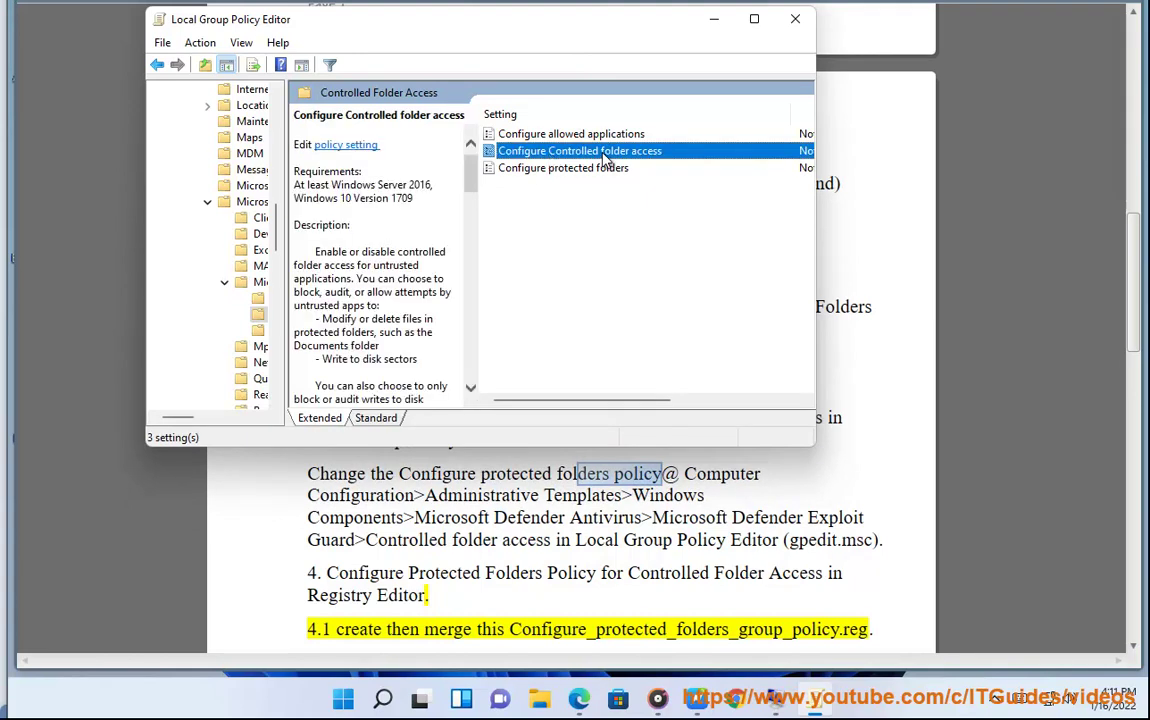
double_click(603, 157)
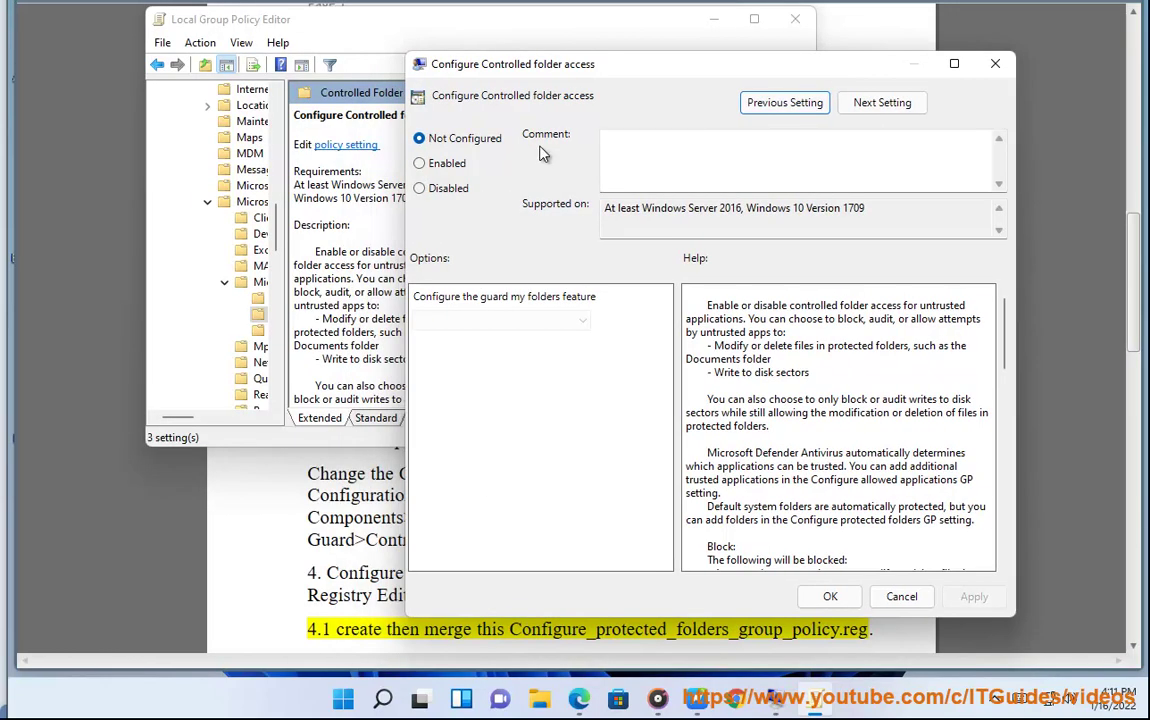
click(440, 163)
click(470, 320)
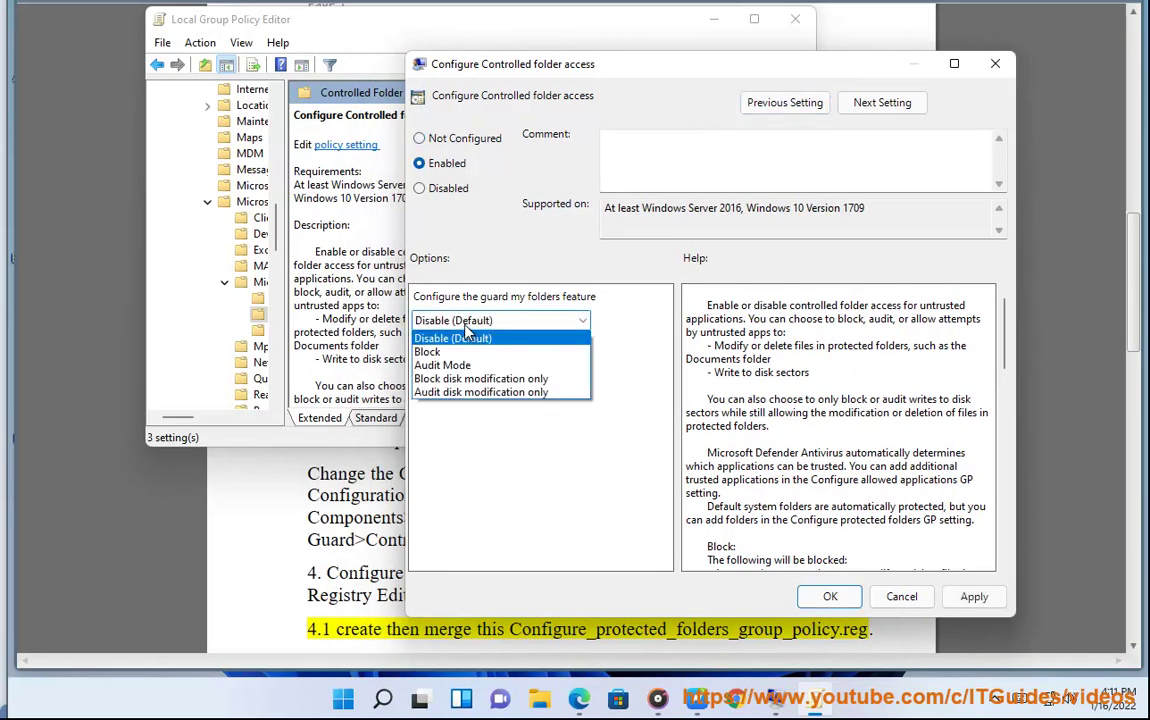
click(492, 392)
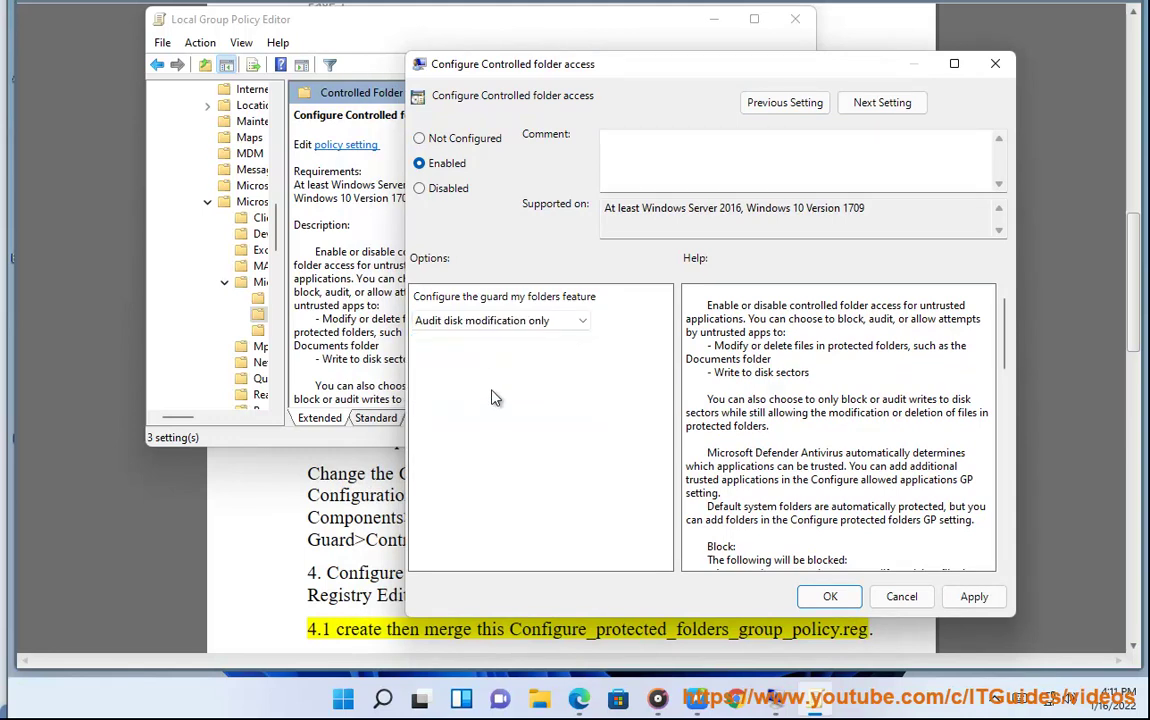
click(485, 320)
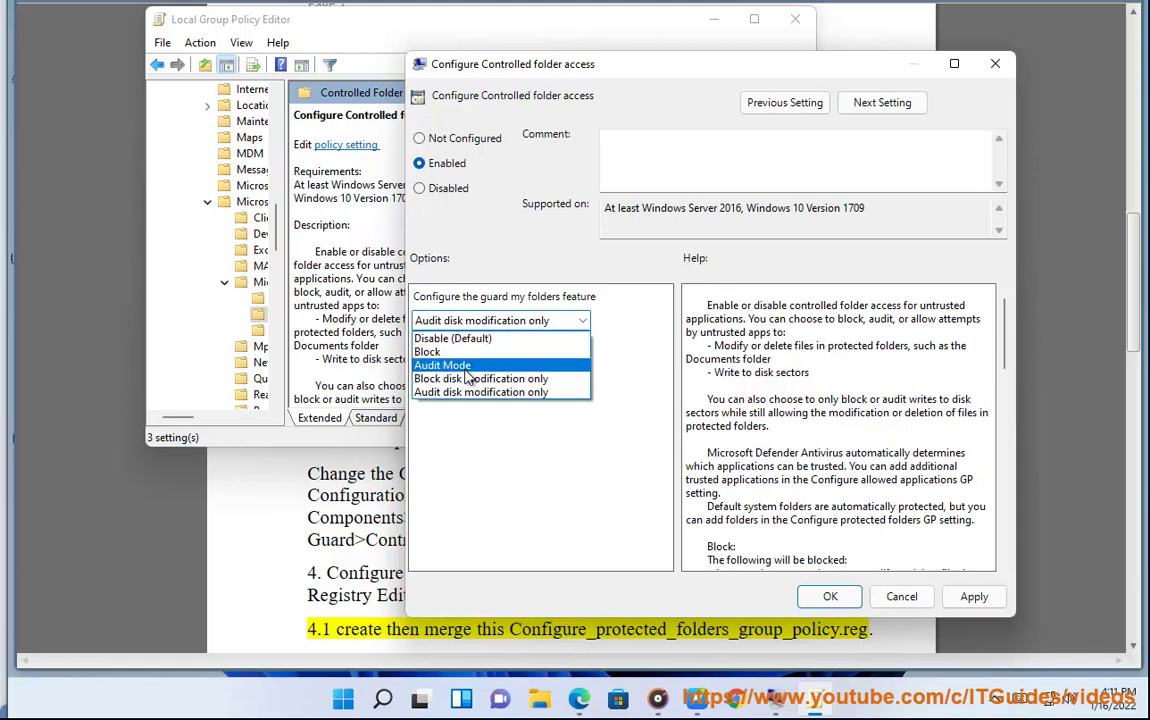
click(466, 368)
click(510, 320)
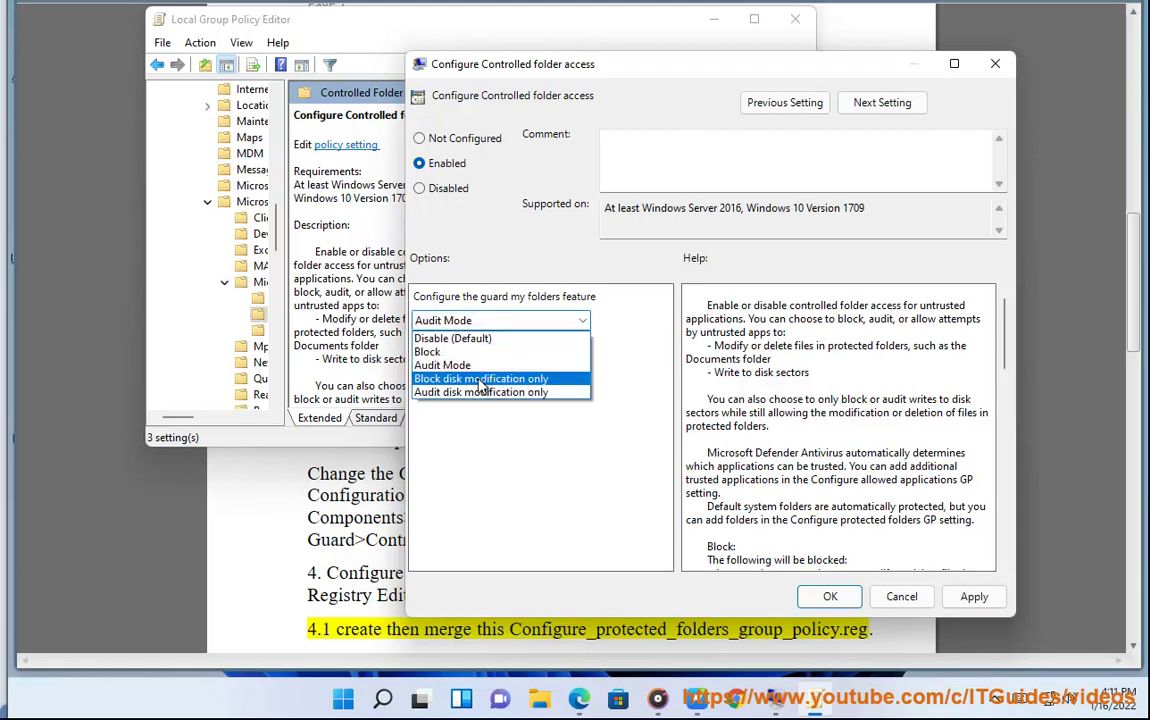
click(484, 380)
drag(712, 345, 845, 466)
click(845, 466)
scroll(838, 484, down, 1)
scroll(838, 484, down, 4)
scroll(760, 493, down, 10)
scroll(752, 483, down, 3)
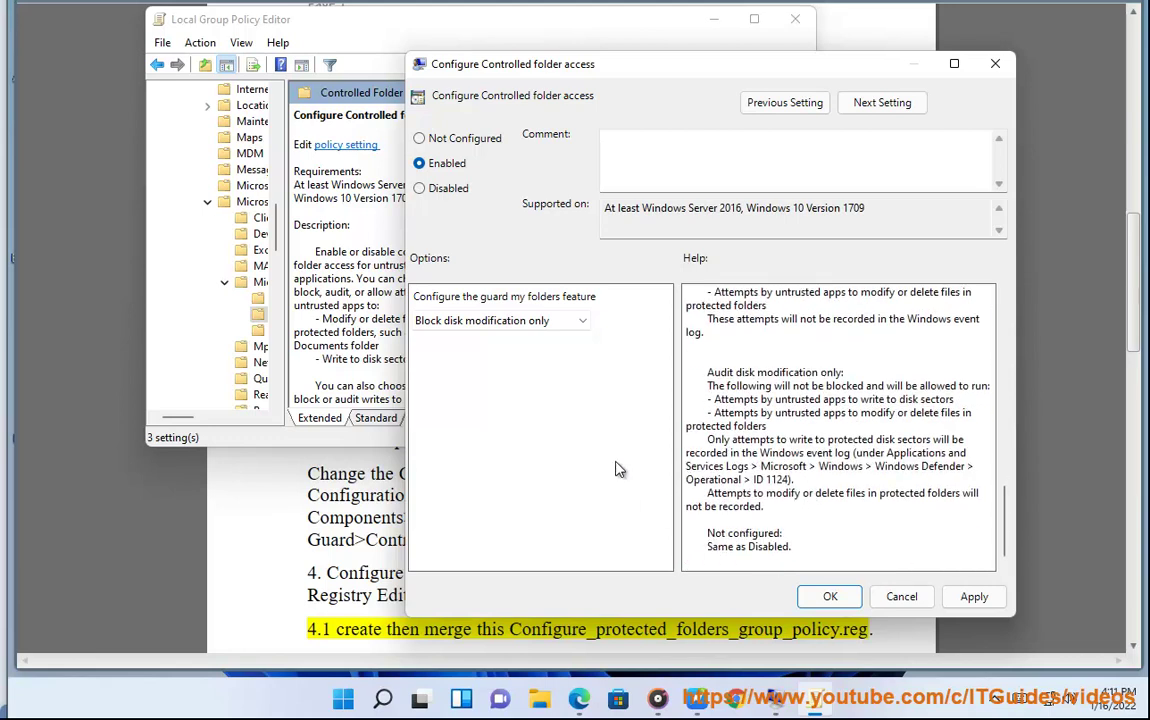
click(527, 320)
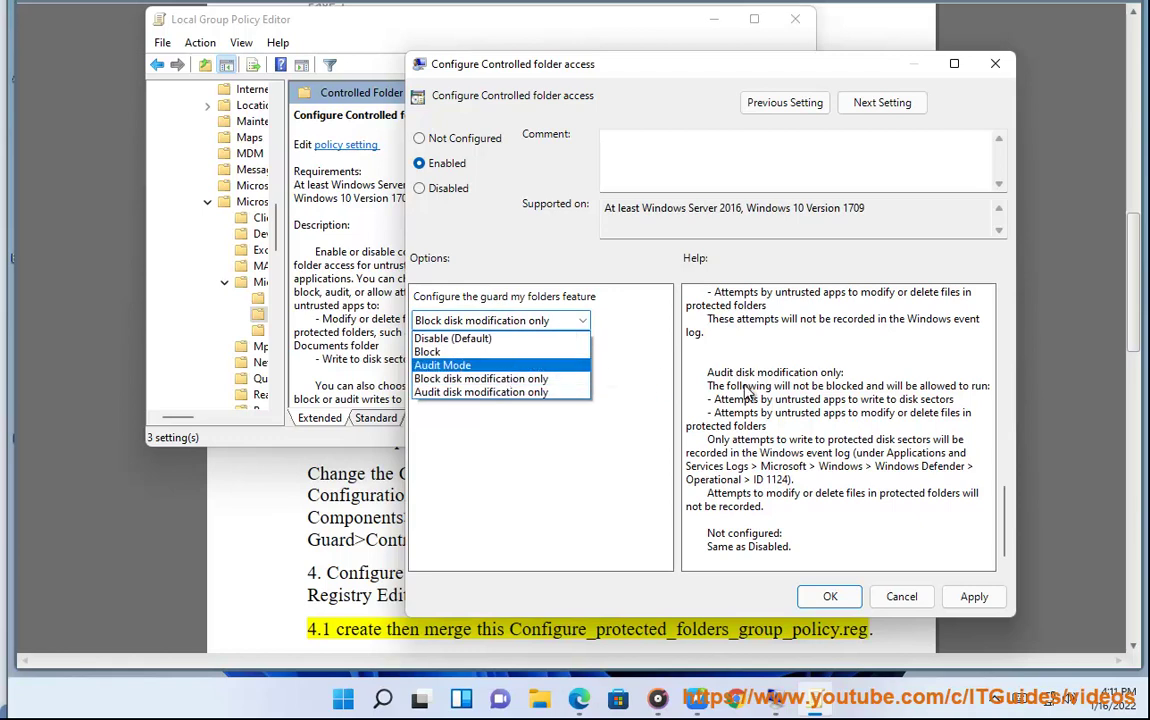
click(910, 600)
click(905, 598)
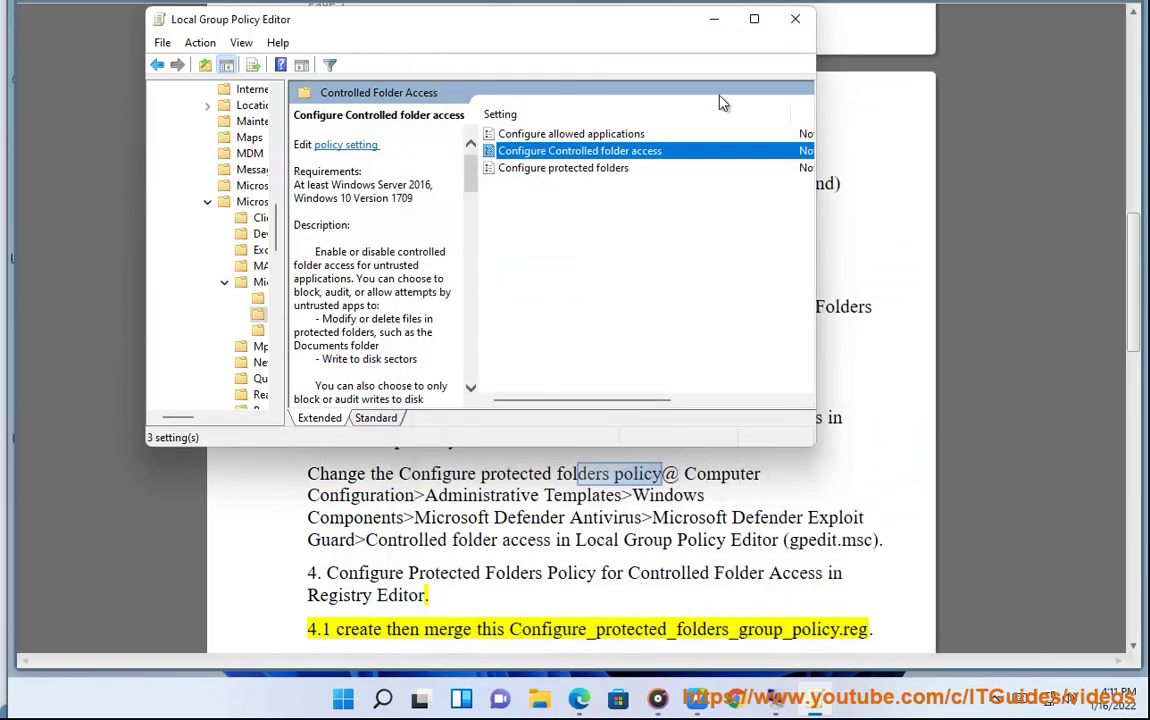
Step: Close Group Policy Editor and scroll the guide to step 4's .reg file
click(795, 19)
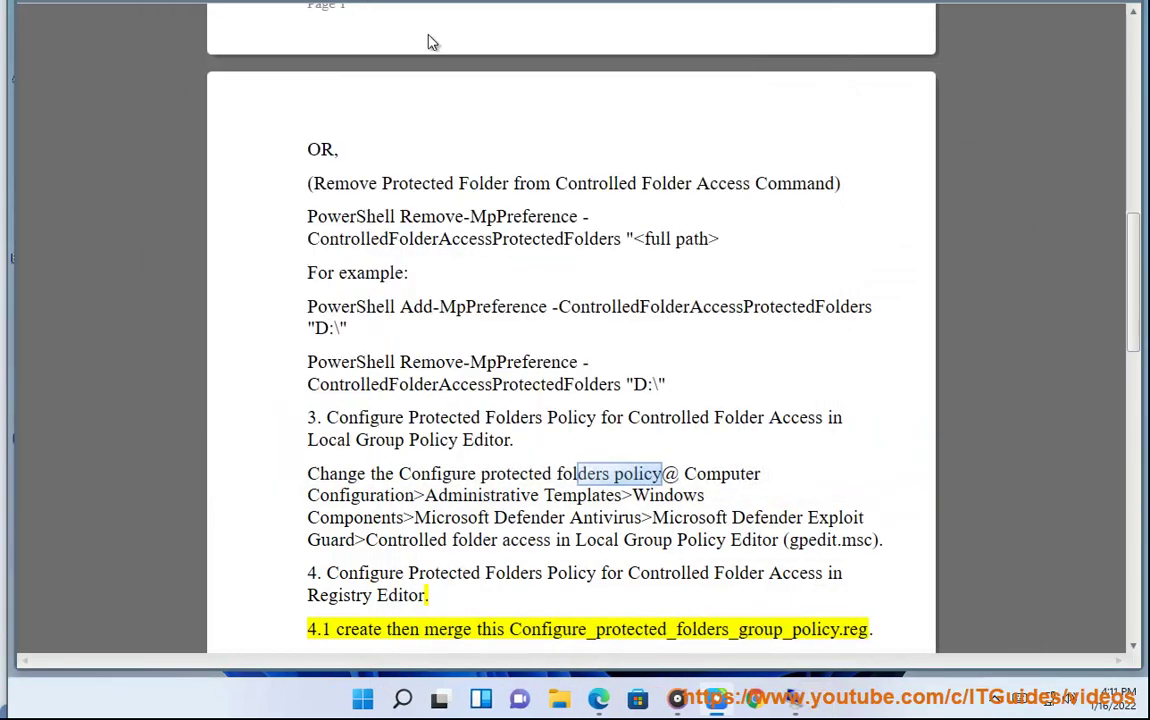
click(593, 292)
scroll(643, 350, down, 1)
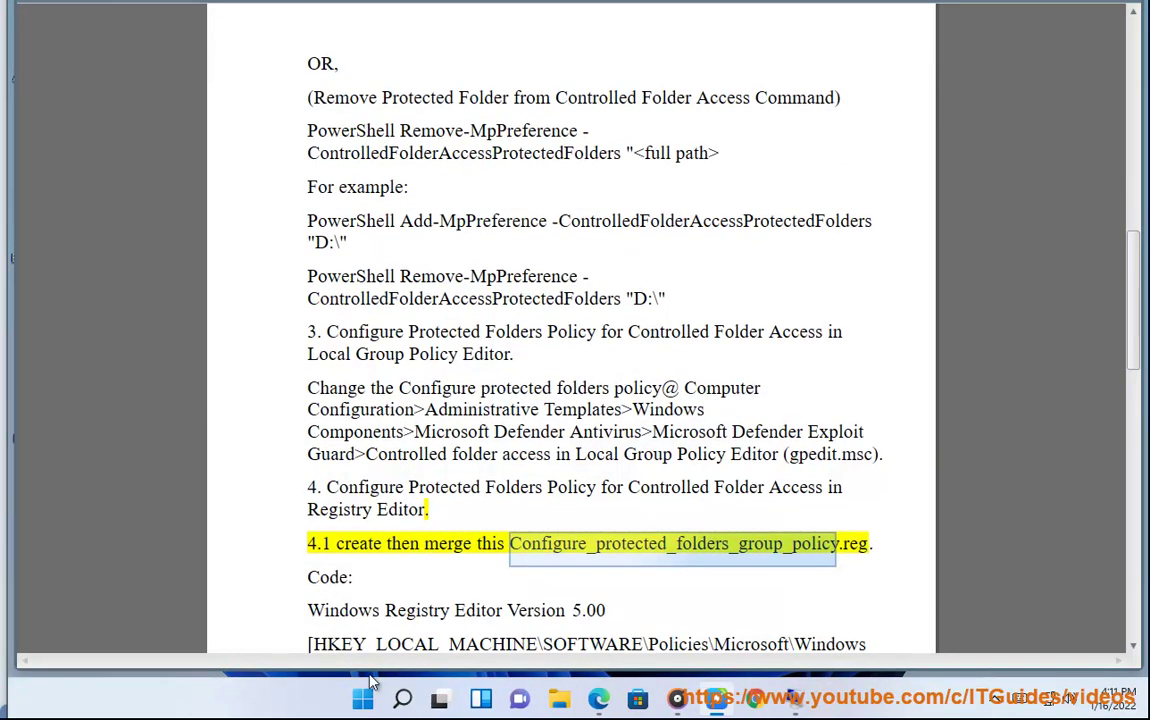
Step: Search for 'NOTE' and launch Notepad
click(402, 700)
text(NOTE)
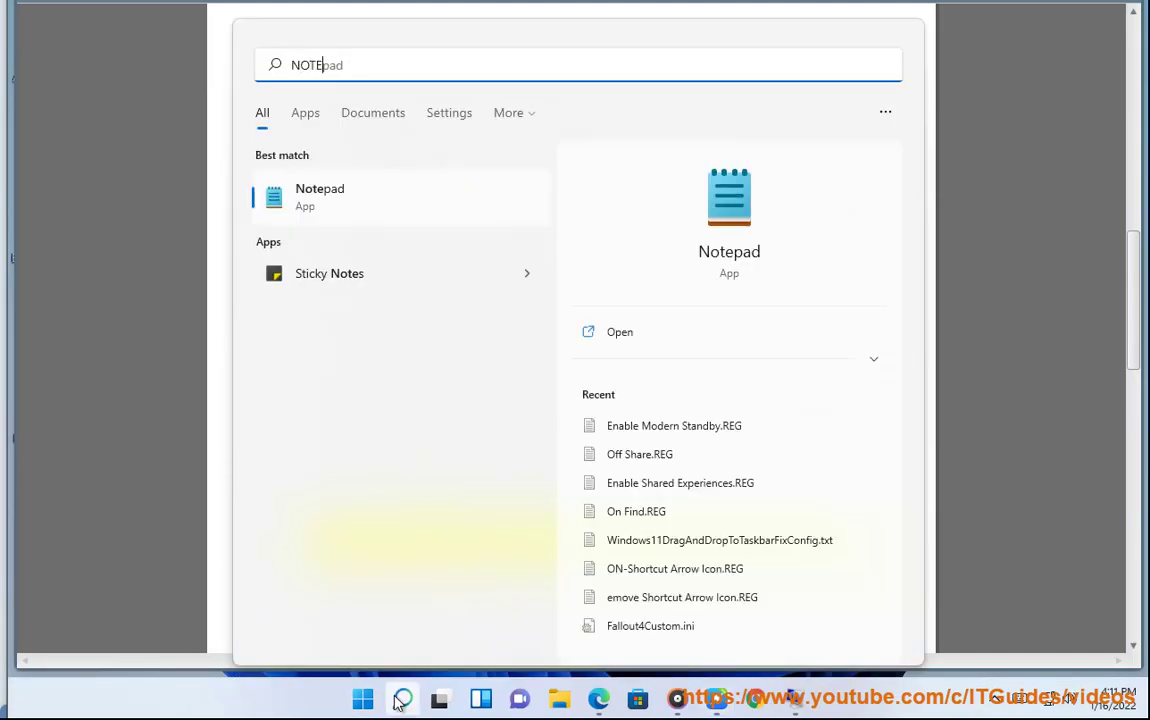
click(276, 215)
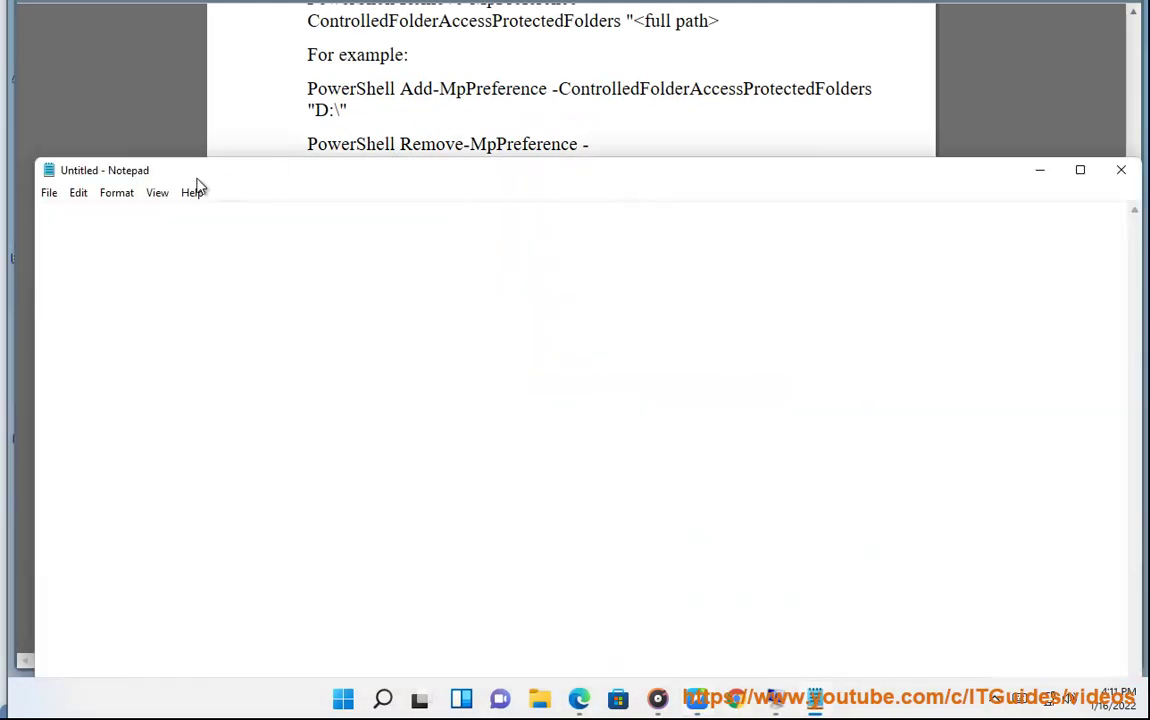
Step: View Help > About Notepad, close it, and minimize Notepad to reveal the guide
click(192, 192)
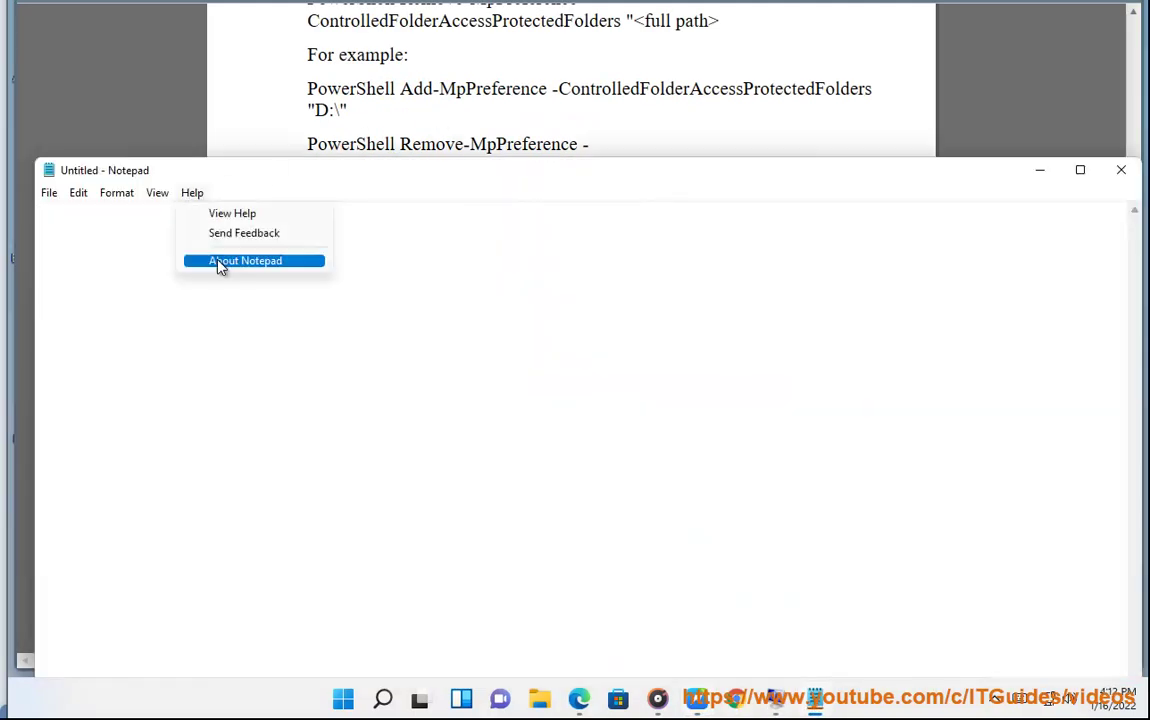
click(230, 262)
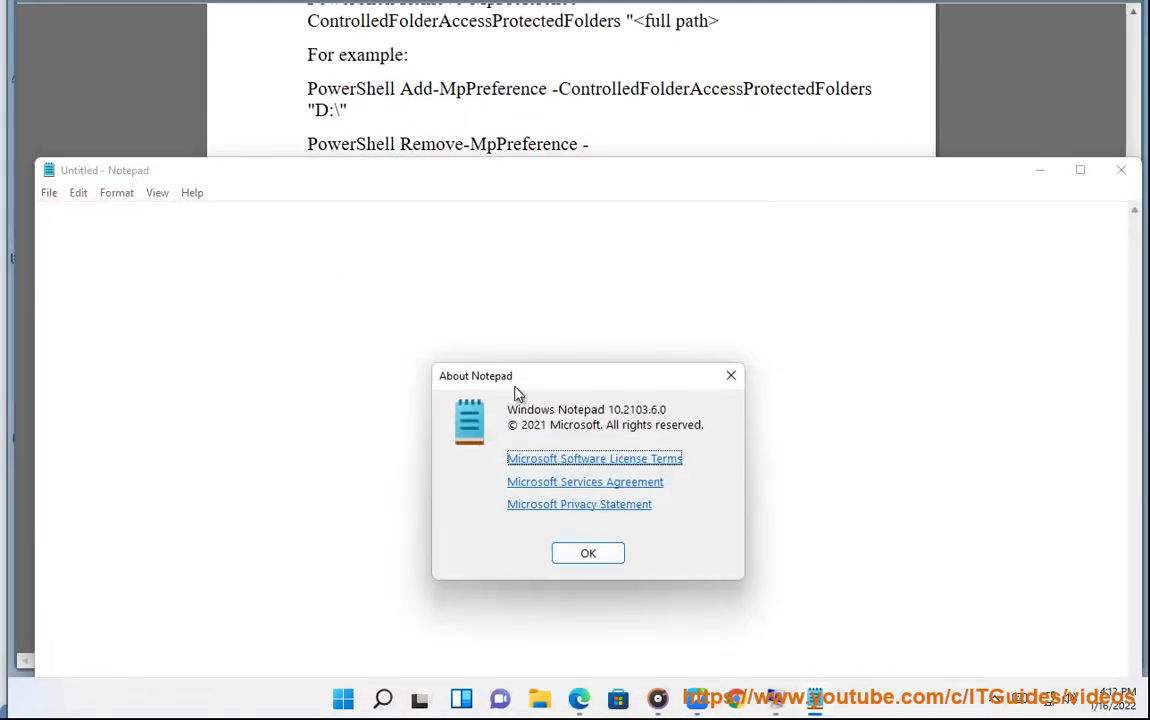
click(733, 376)
click(1040, 172)
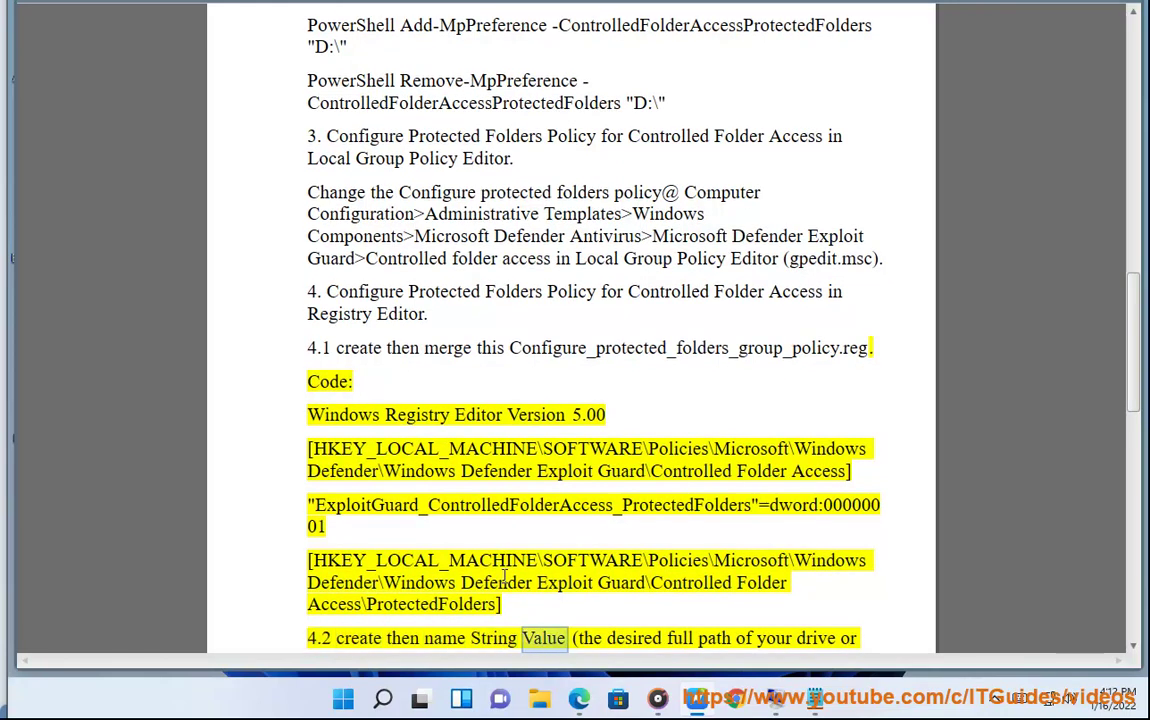
Step: Paste the four lines of registry code from the guide into Notepad
drag(456, 546, 282, 434)
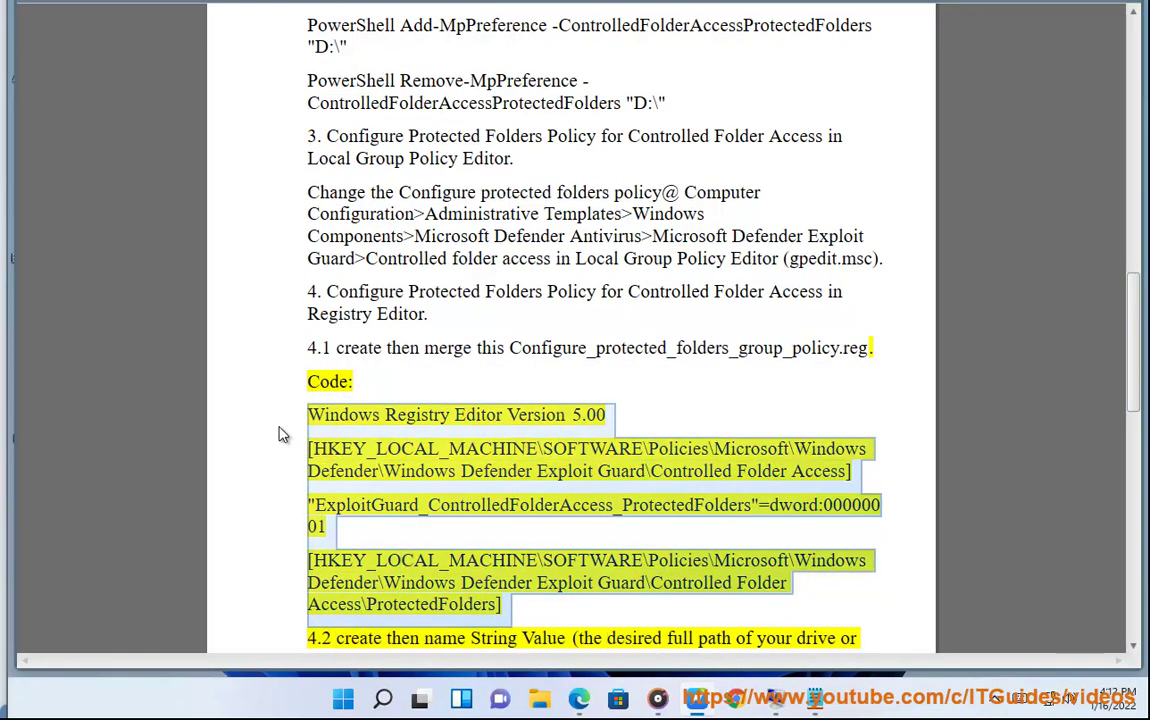
text(Windows Registry Editor Version 5.00 [HKEY_LOCAL_MACHINE\SOFTWARE\Policies\Microsoft\Windows Defender\Windows Defender Exploit Guard\Controlled Folder Access] "ExploitGuard_ControlledFolderAccess_ProtectedFolders"=dword:00000001 [HKEY_LOCAL_MACHINE\SOFTWARE\Policies\Microsoft\Windows Defender\Windows Defender Exploit Guard\Controlled Folder Access\ProtectedFolders])
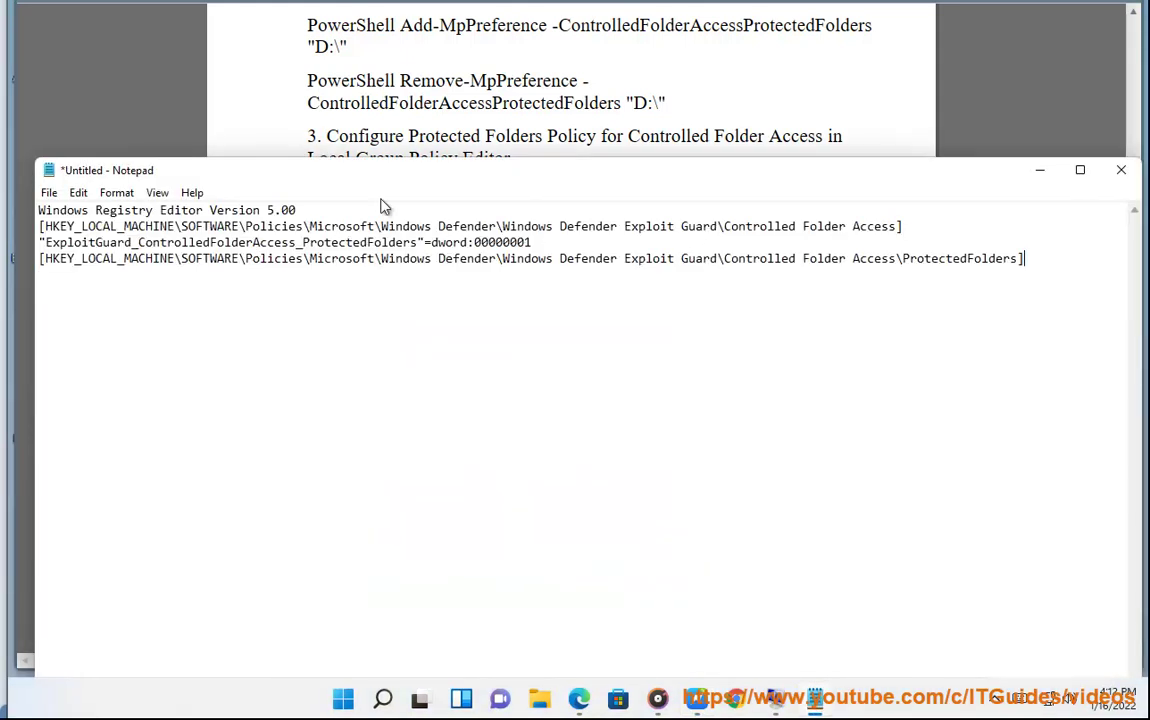
click(116, 192)
click(50, 193)
Step: Save the text on the Desktop as Configure_protected_folders_group_policy.reg and close Notepad
click(49, 193)
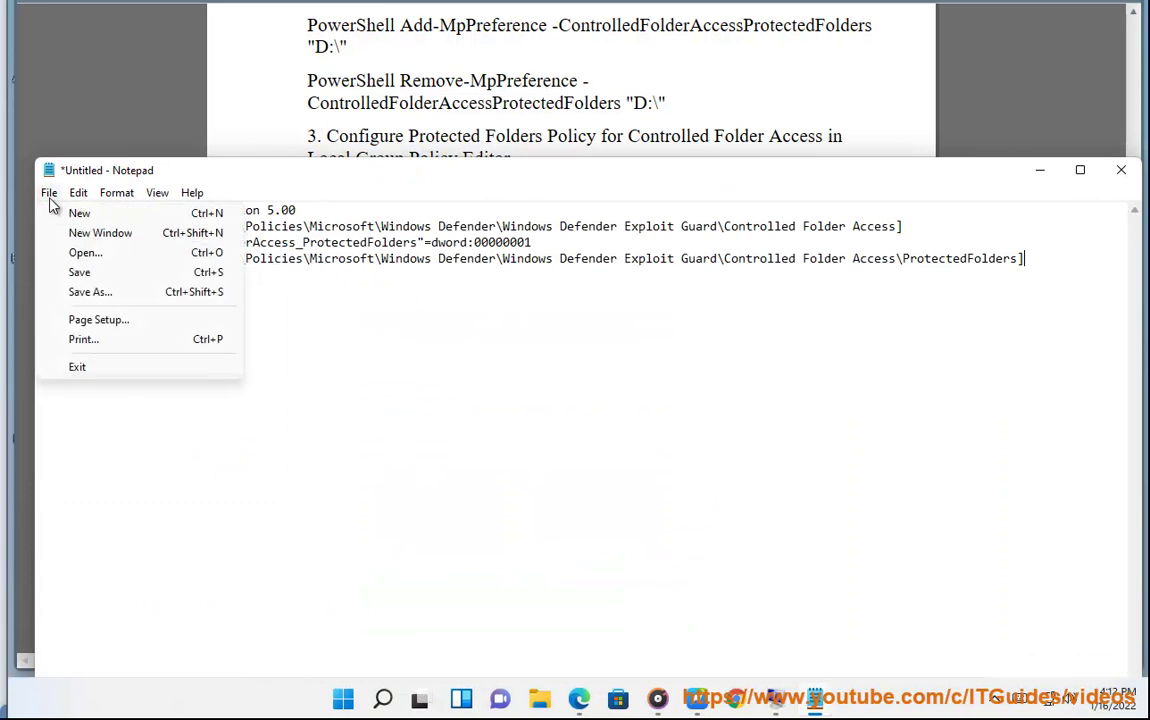
click(85, 292)
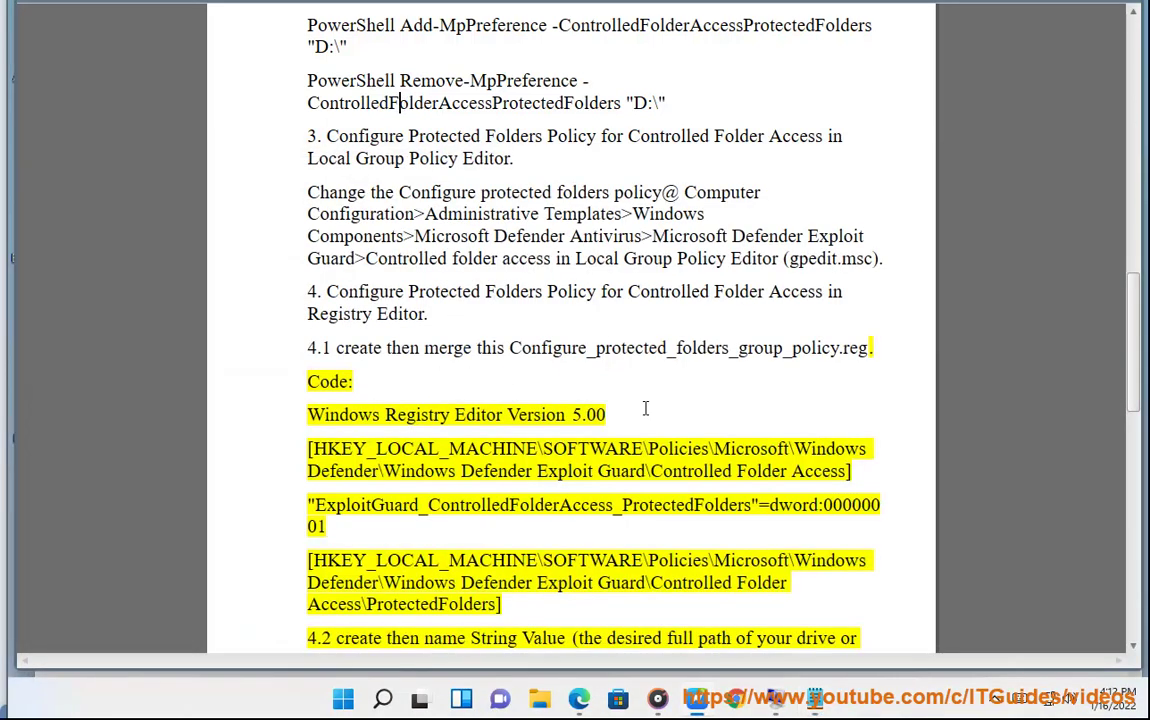
drag(868, 350, 512, 355)
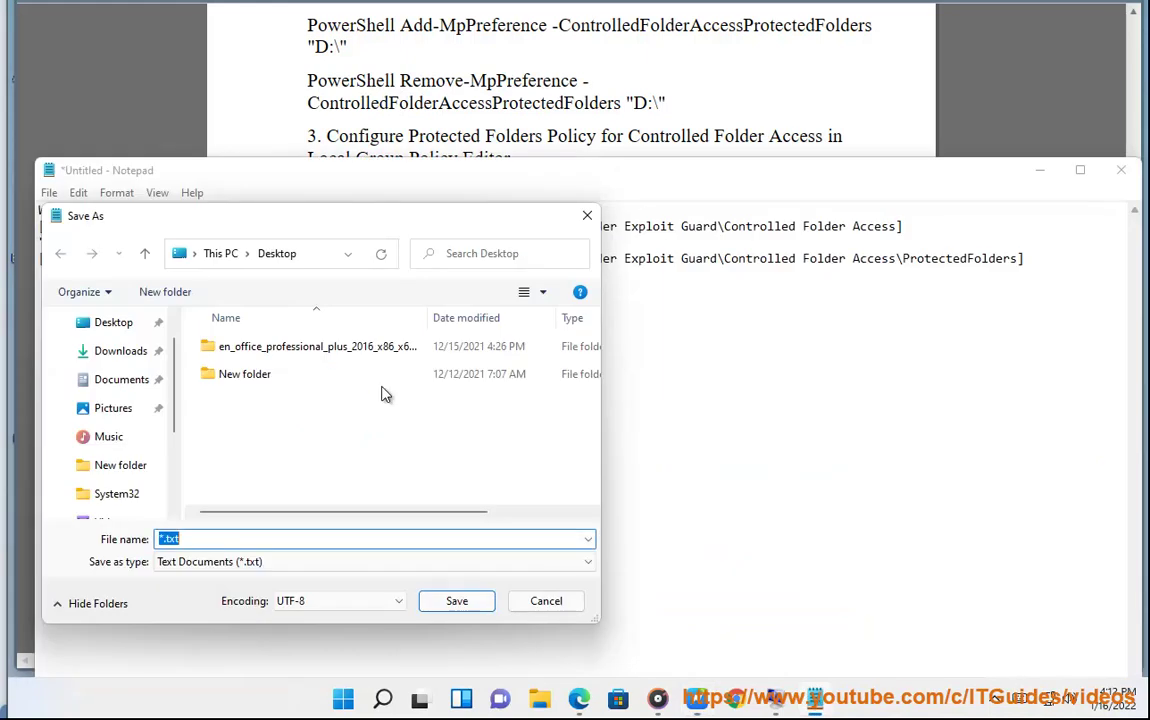
text(Configure_protected_folders_group_policy.reg)
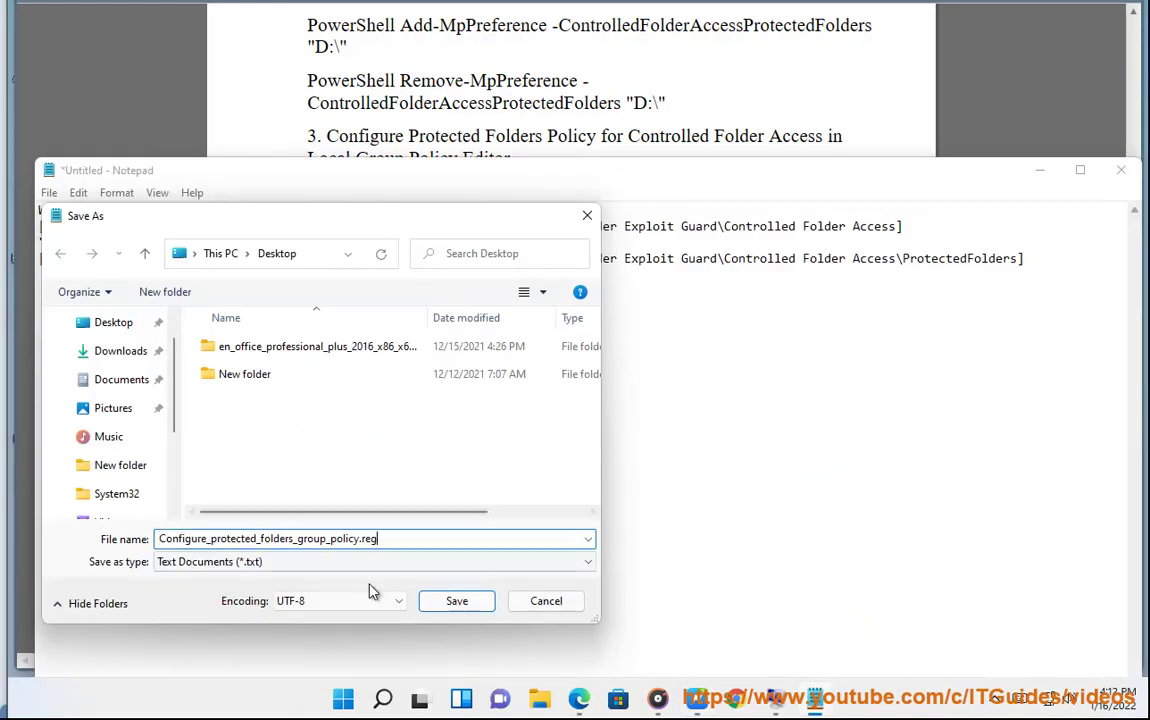
click(456, 600)
click(1121, 176)
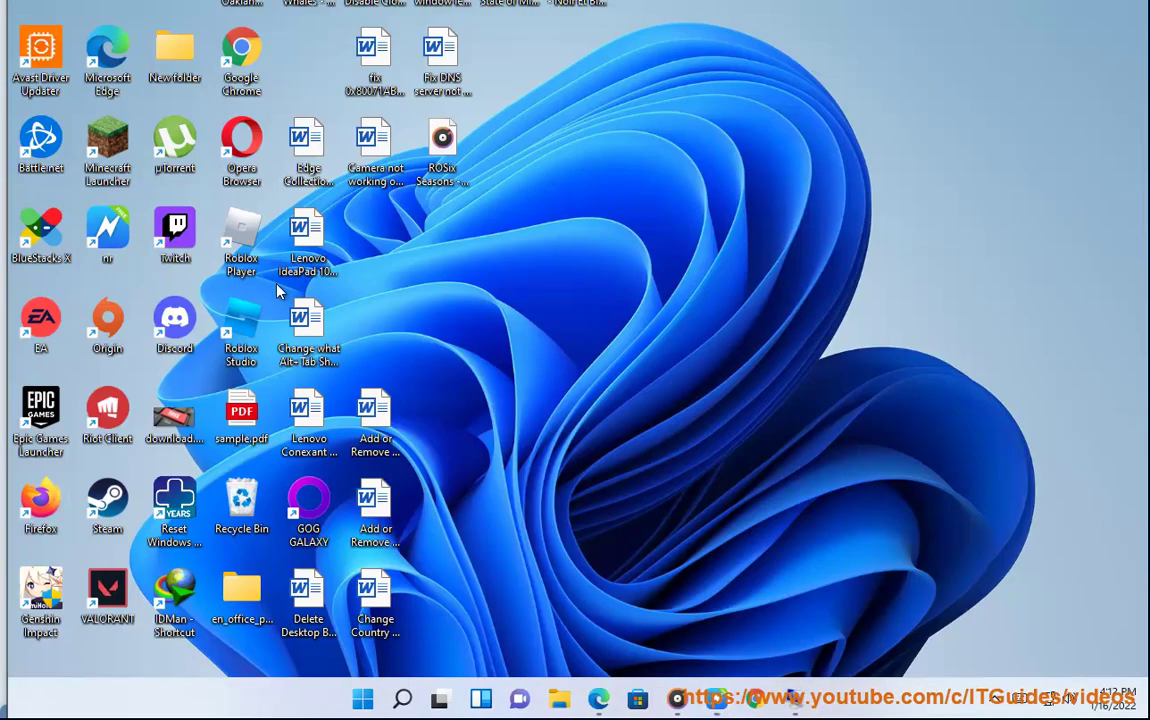
Step: Merge Configure_protected_folders_group_policy.reg from the desktop and review the permission request details
drag(65, 3, 826, 375)
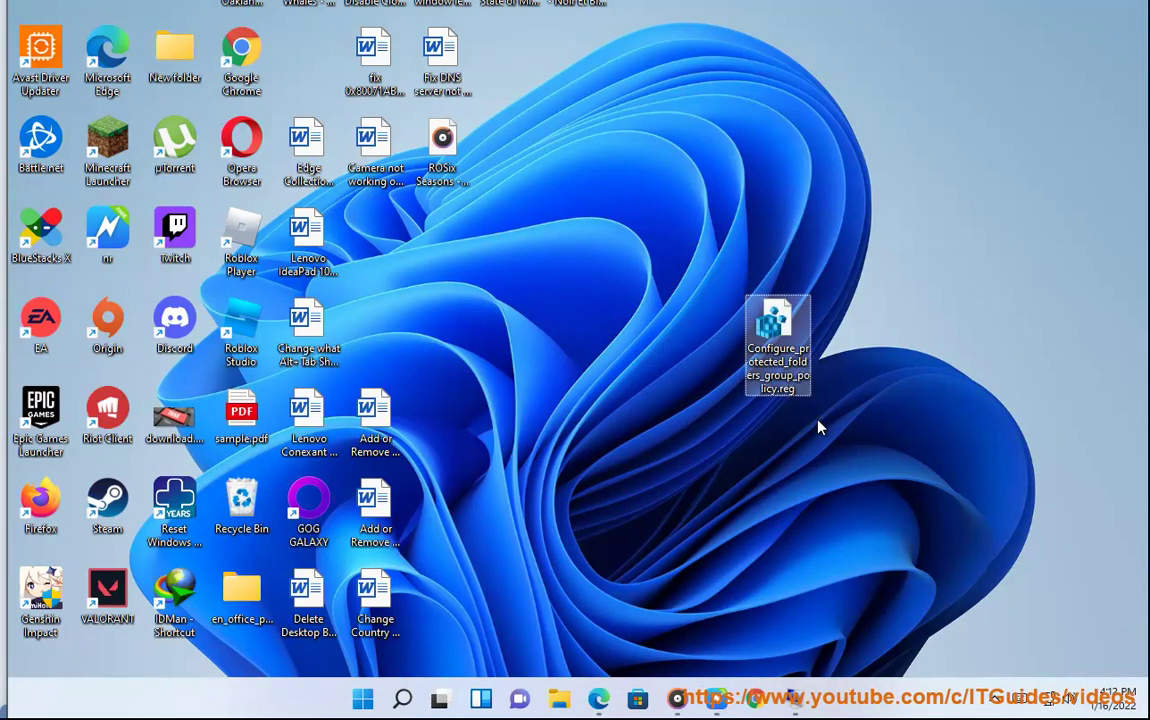
click(713, 702)
click(713, 705)
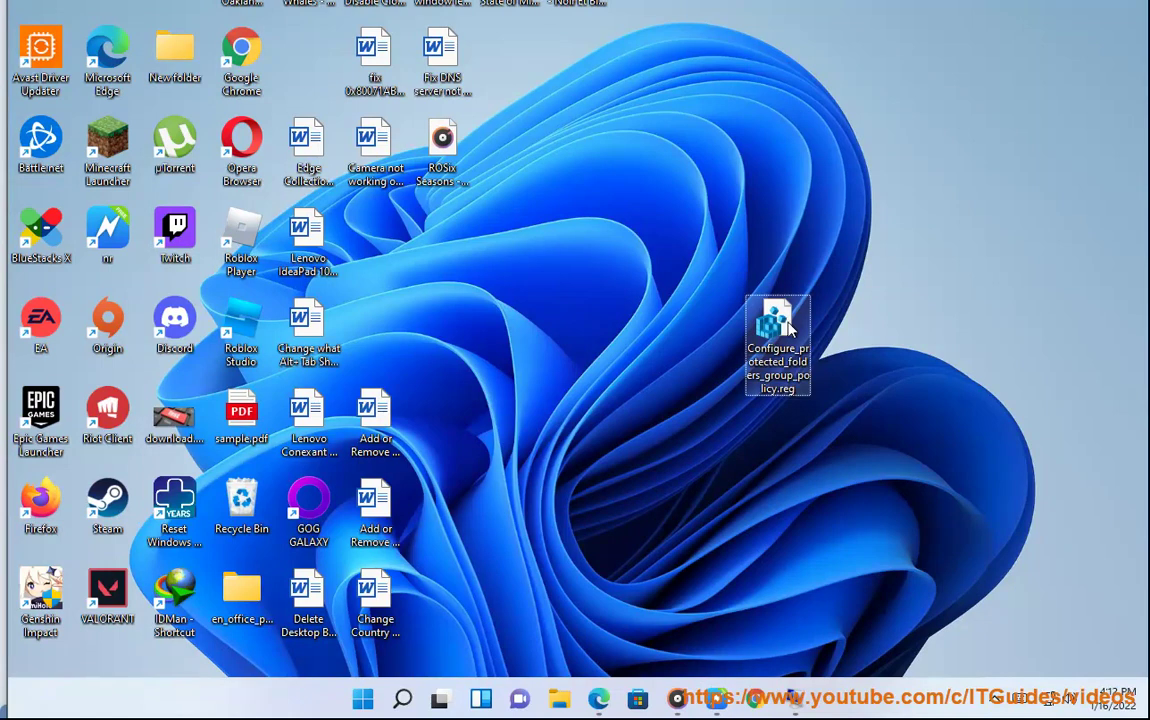
right_click(786, 323)
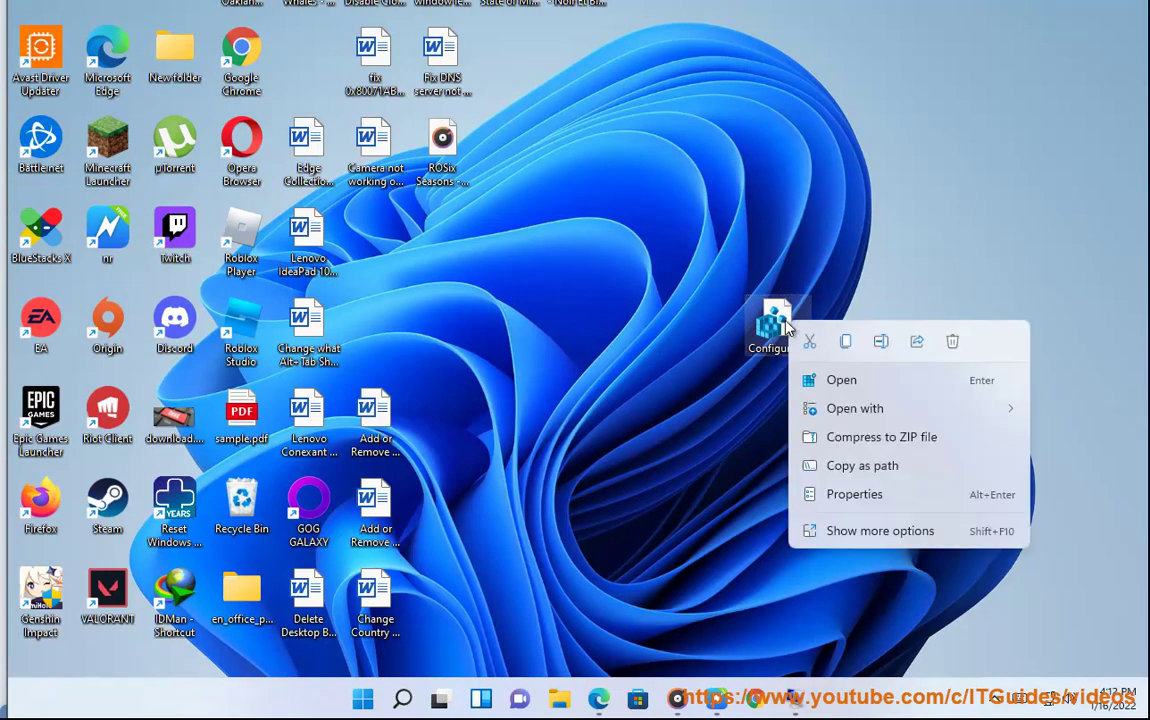
click(866, 530)
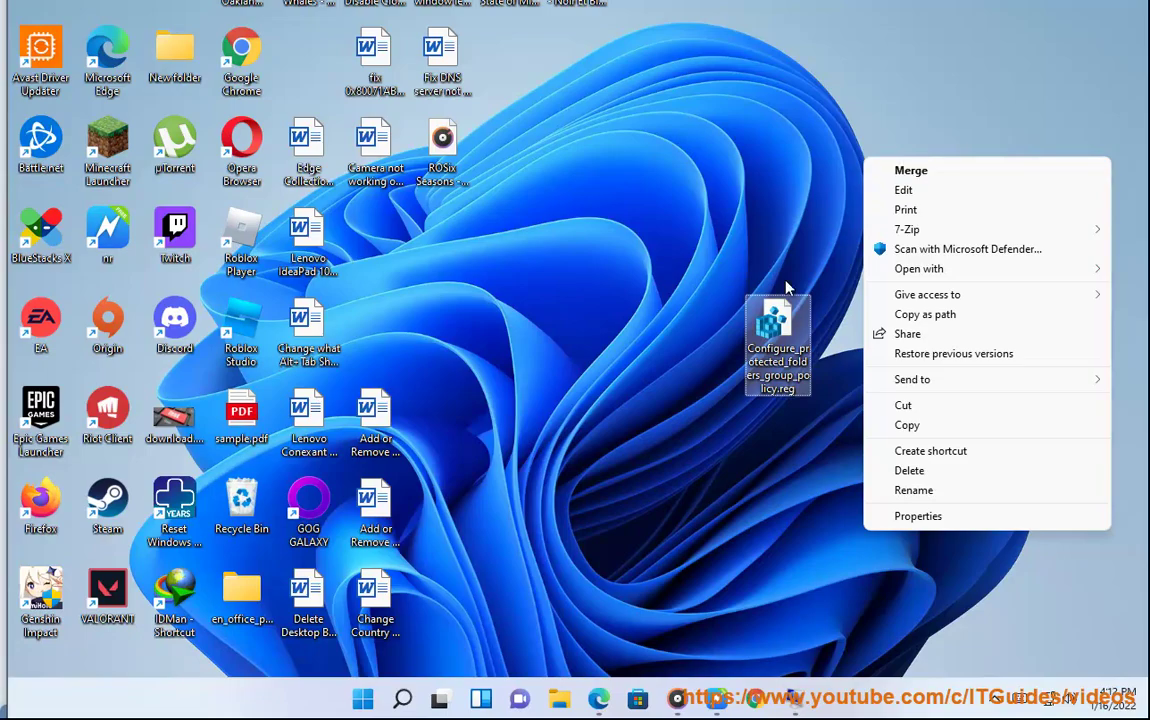
click(918, 173)
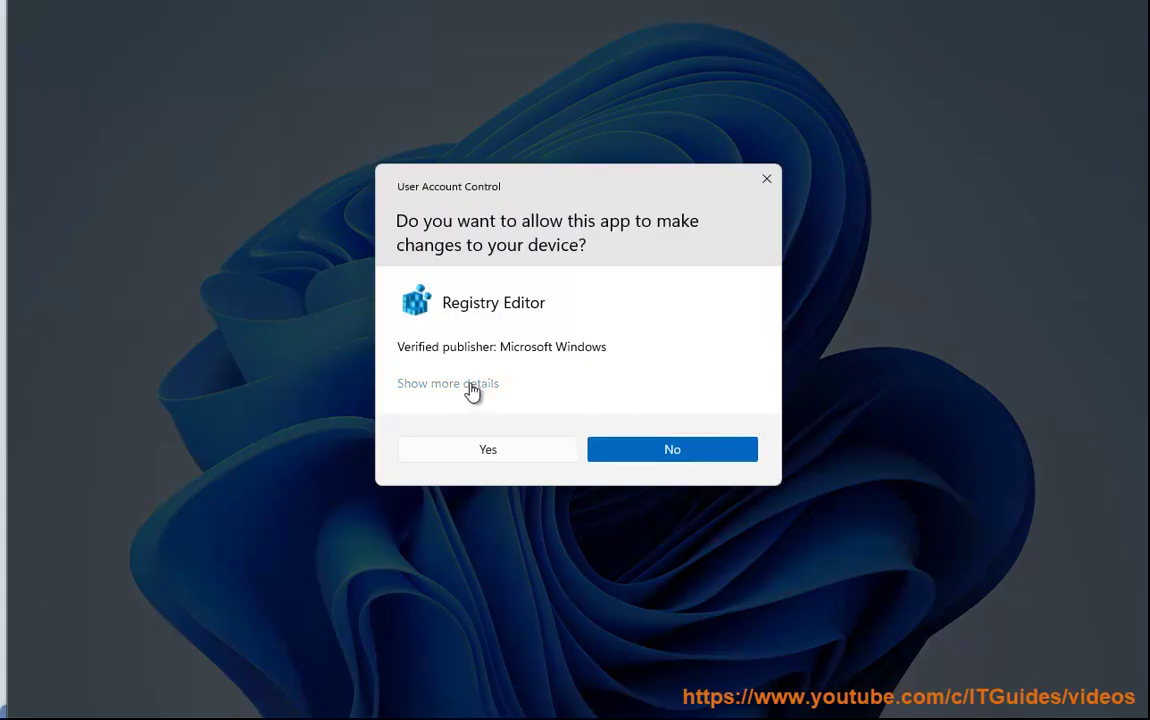
click(470, 383)
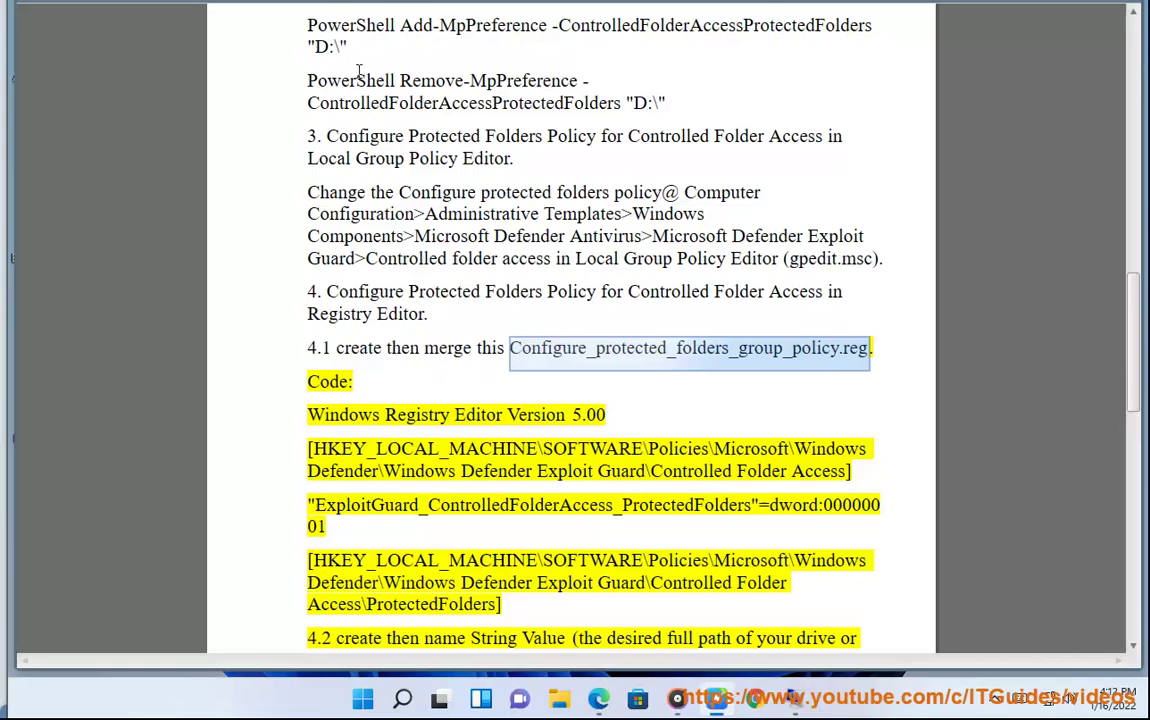
scroll(647, 375, down, 4)
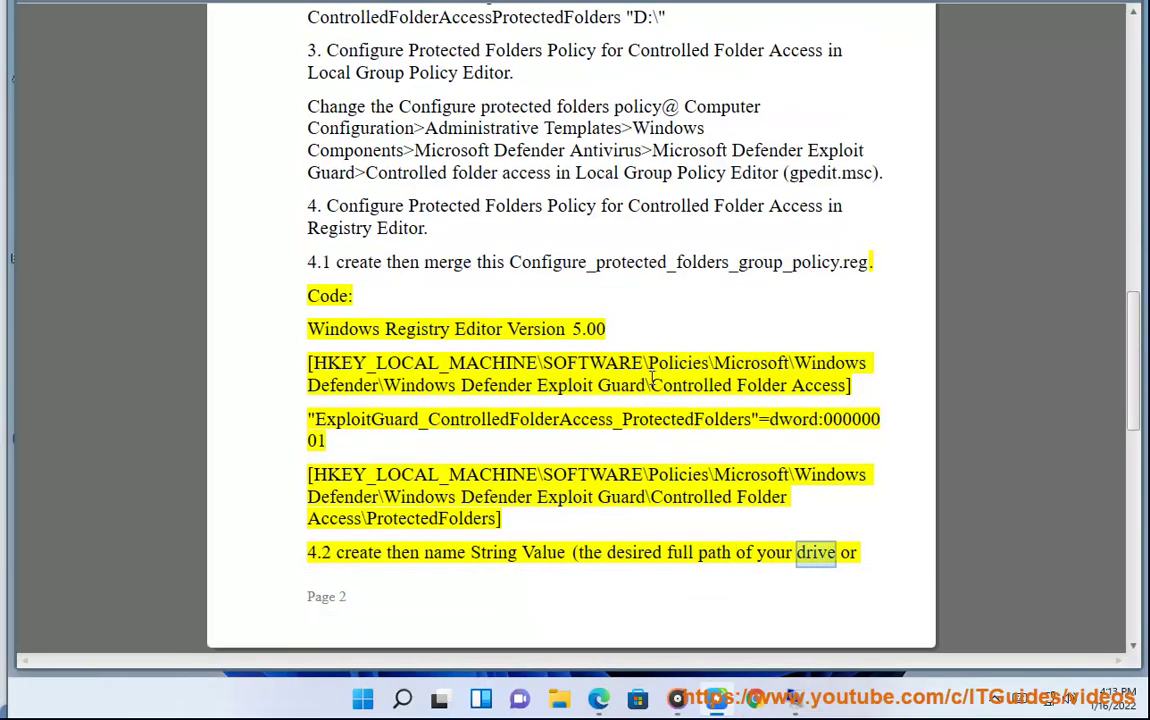
Step: Launch Registry Editor from a search for 'REG', approve the prompt, and return to the guide
key(super+s)
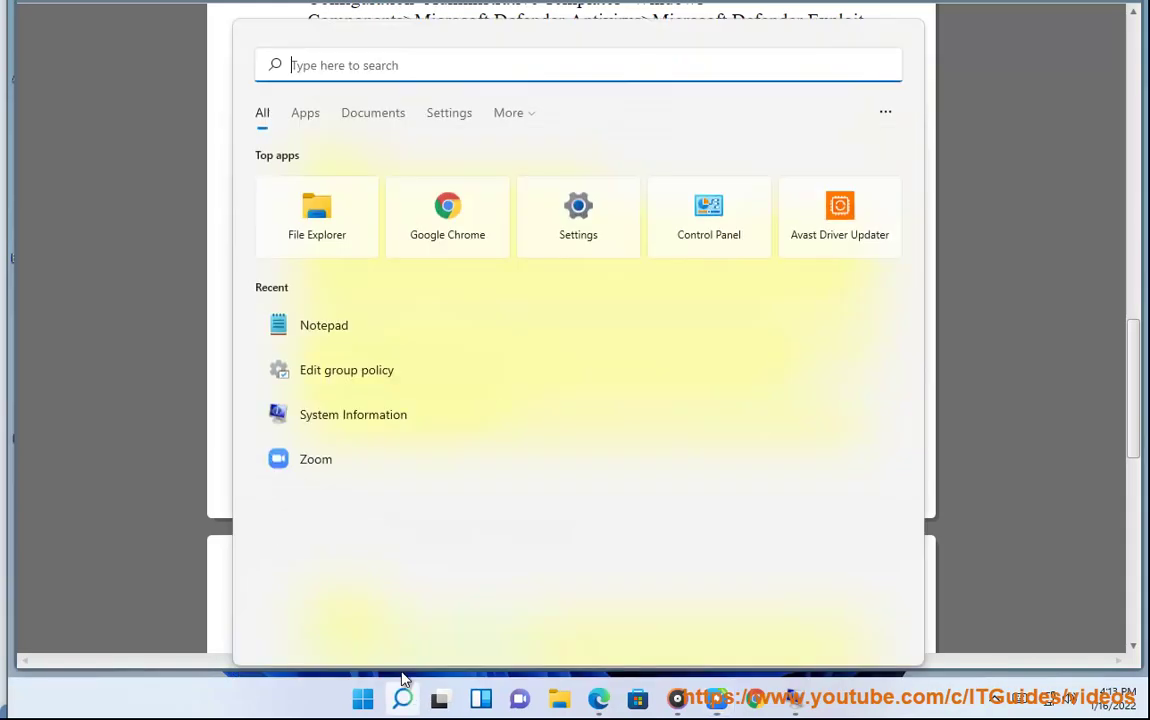
text(REG)
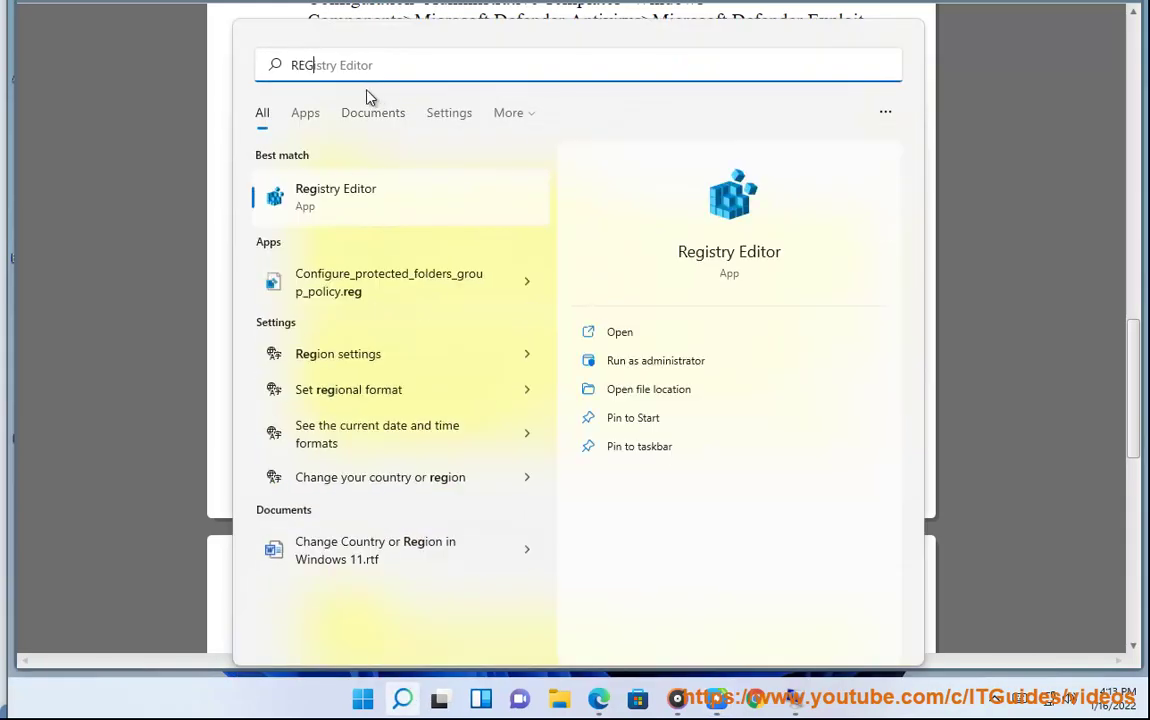
click(336, 187)
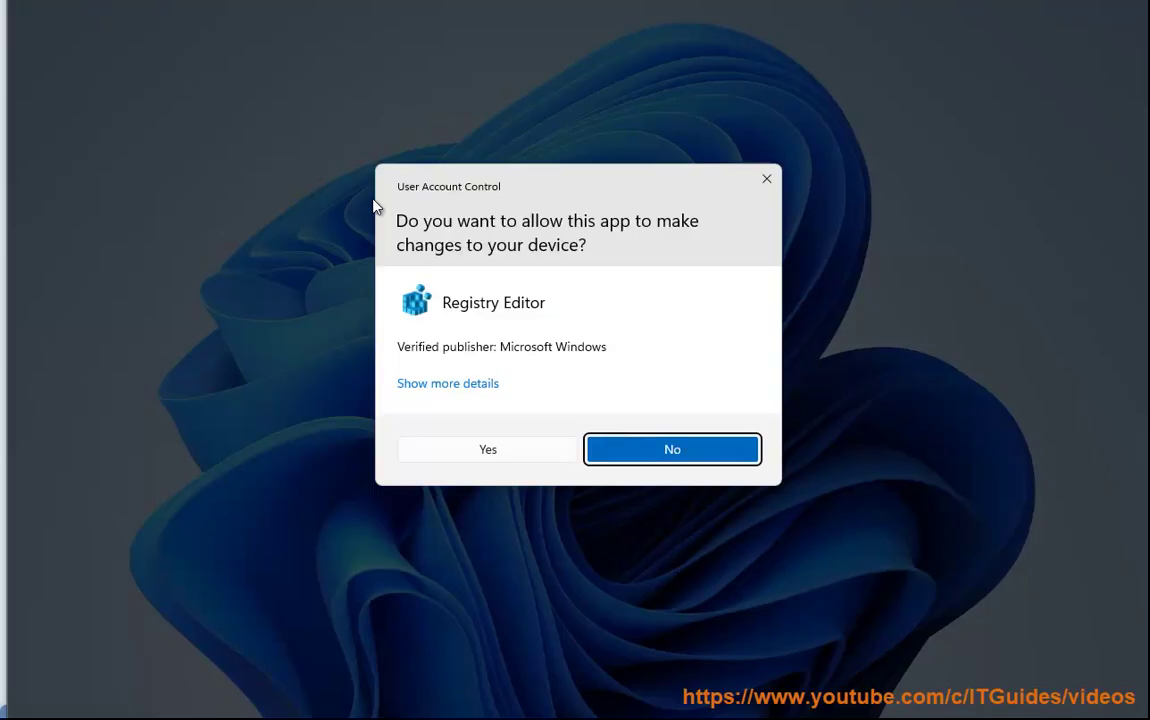
click(455, 447)
click(506, 554)
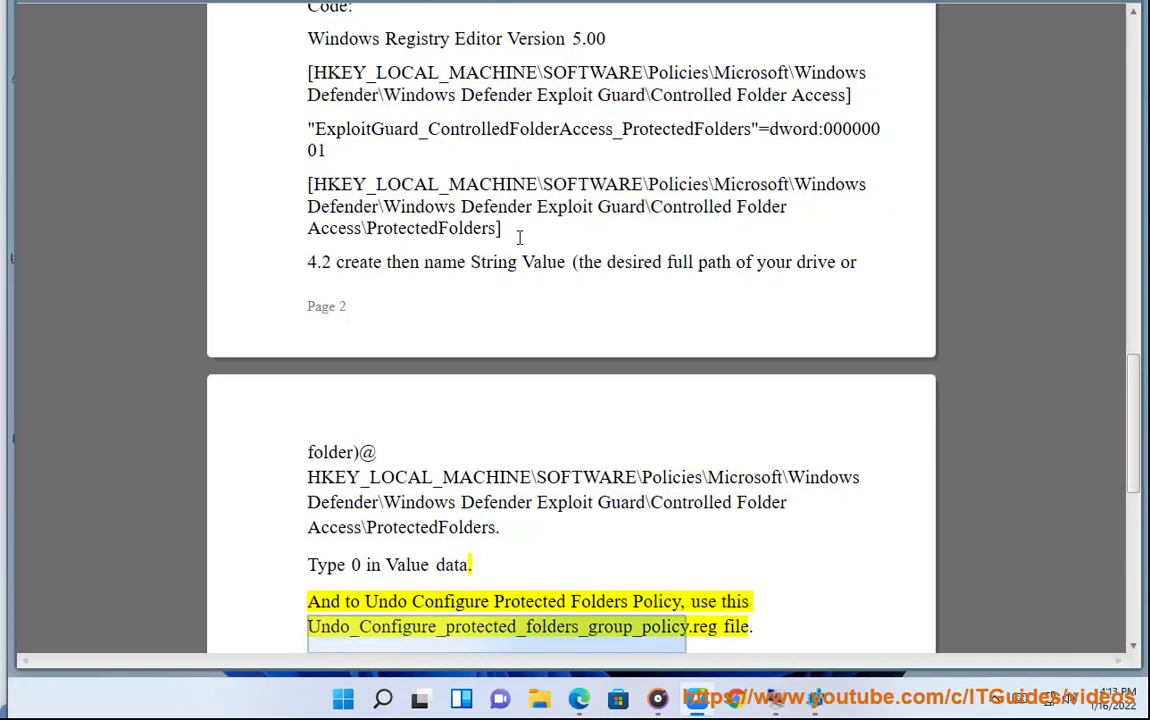
Step: Select the HKEY_LOCAL_MACHINE...\Controlled Folder Access\ProtectedFolders path in the guide
scroll(489, 230, down, 5)
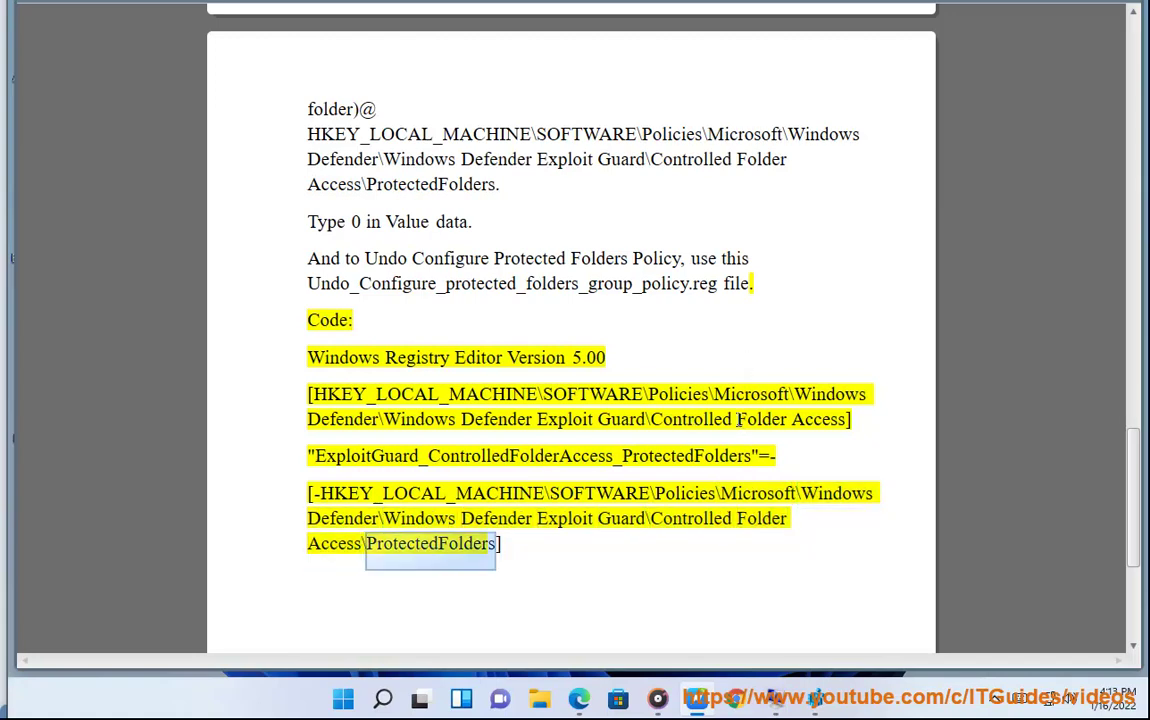
scroll(738, 420, up, 3)
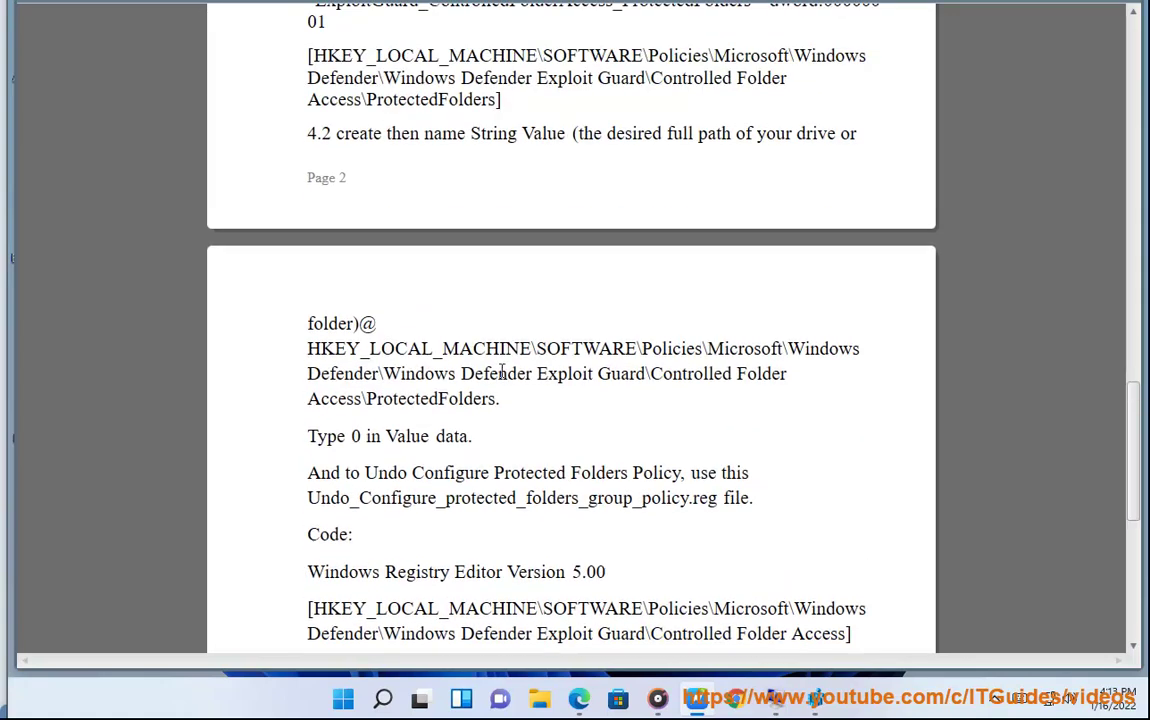
drag(497, 398, 285, 362)
key(ctrl+c)
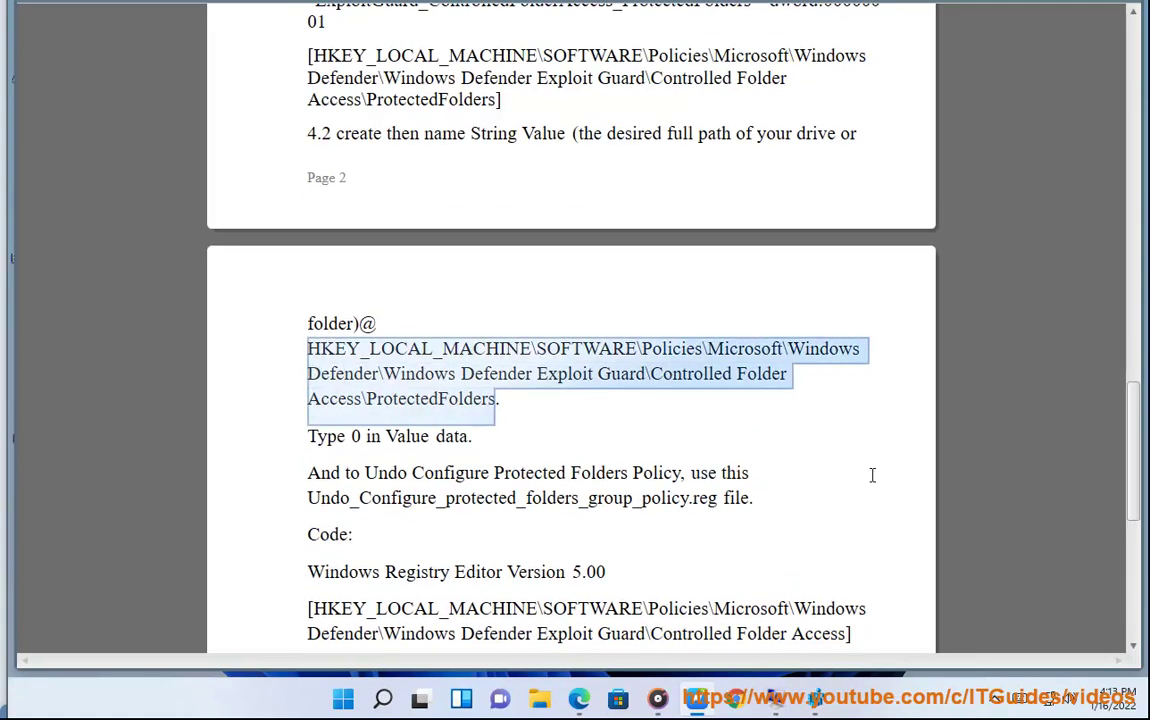
Step: Paste the ProtectedFolders path into Registry Editor's address bar, which fails to open the missing key
click(815, 698)
click(623, 133)
key(ctrl+v)
key(Return)
click(590, 133)
key(ctrl+v)
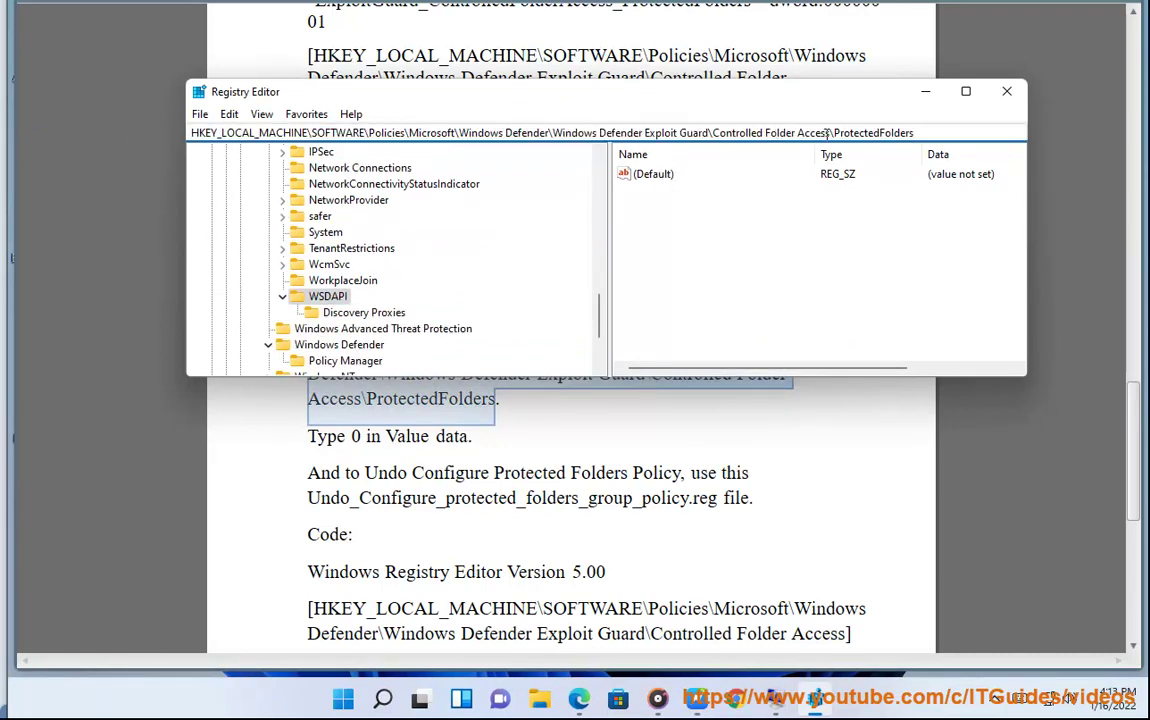
key(Return)
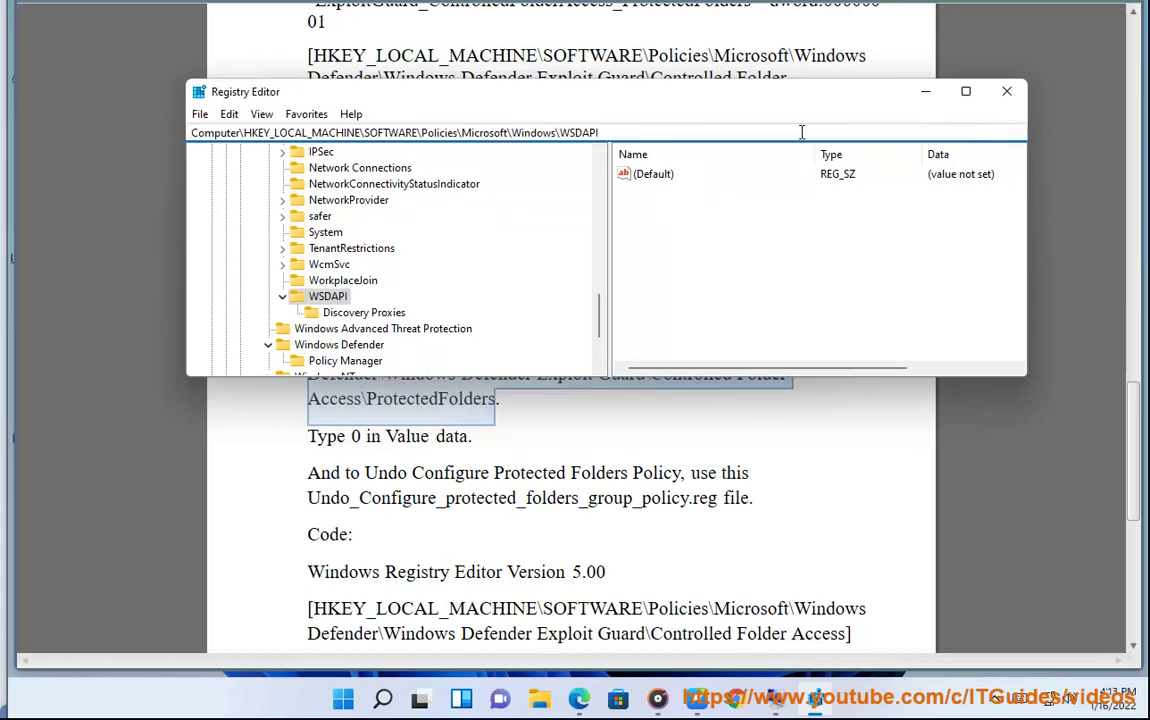
Step: Trim the pasted path back to HKEY_LOCAL_MACHINE\SOFTWARE\Policies\Microsoft\Windows Defender and open that key
click(638, 133)
key(ctrl+v)
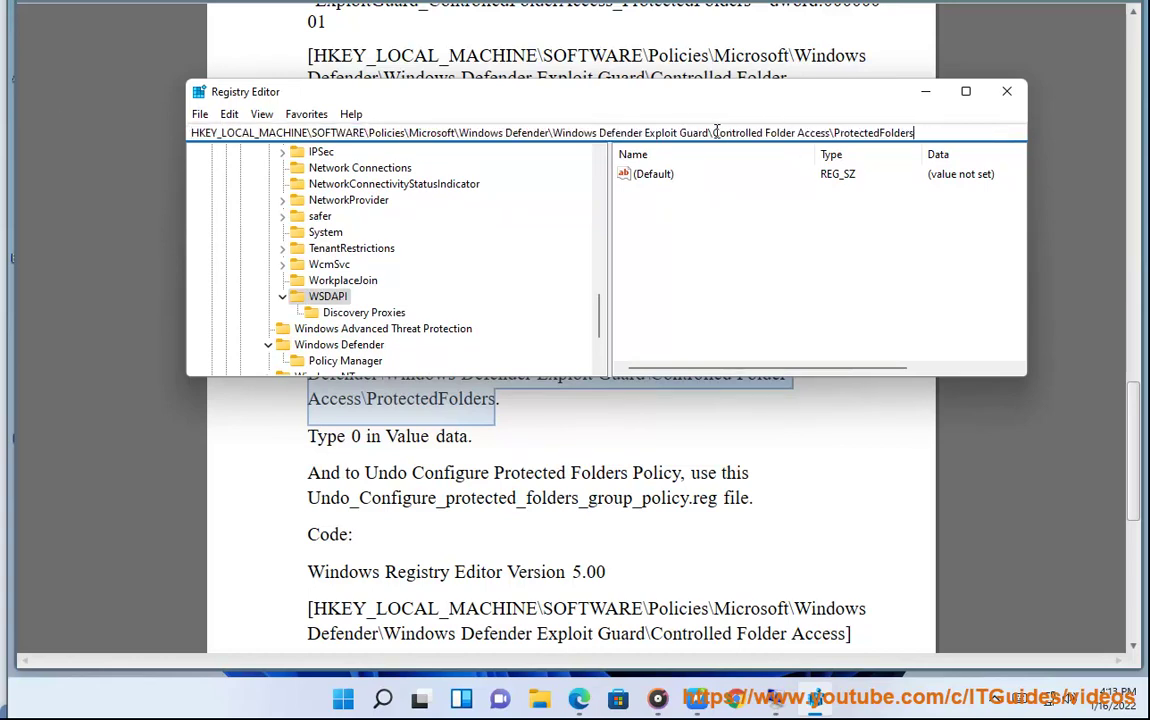
drag(716, 133, 914, 133)
key(BackSpace)
key(Return)
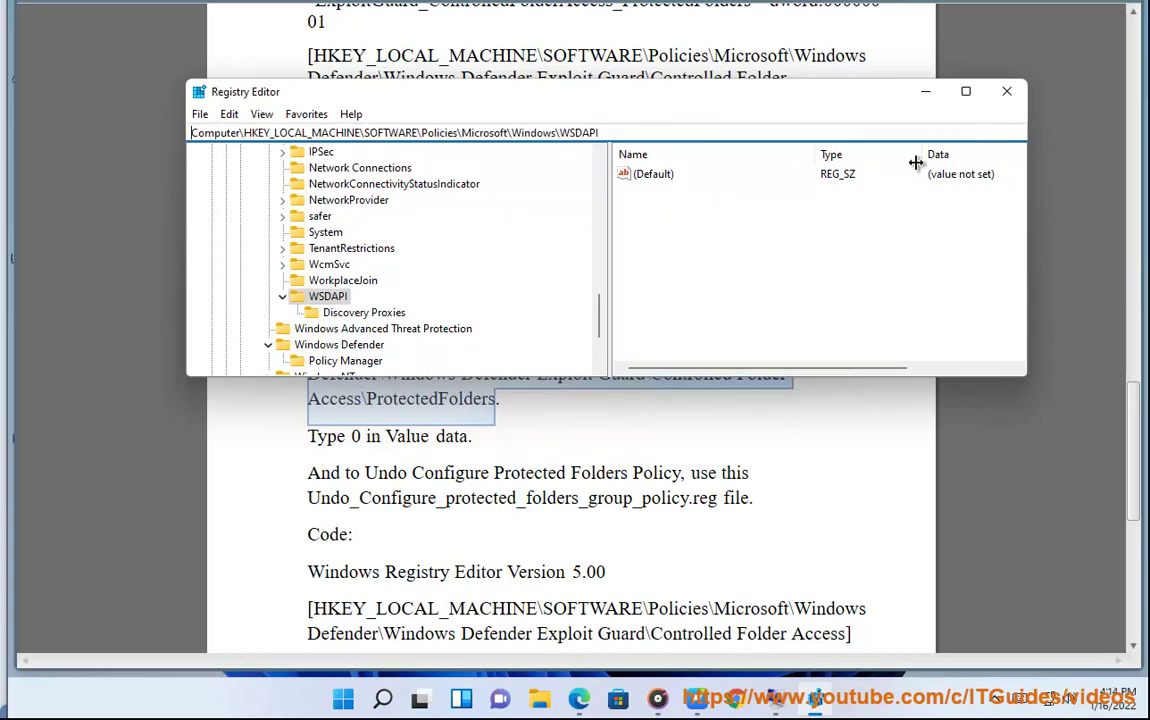
click(680, 131)
key(ctrl+v)
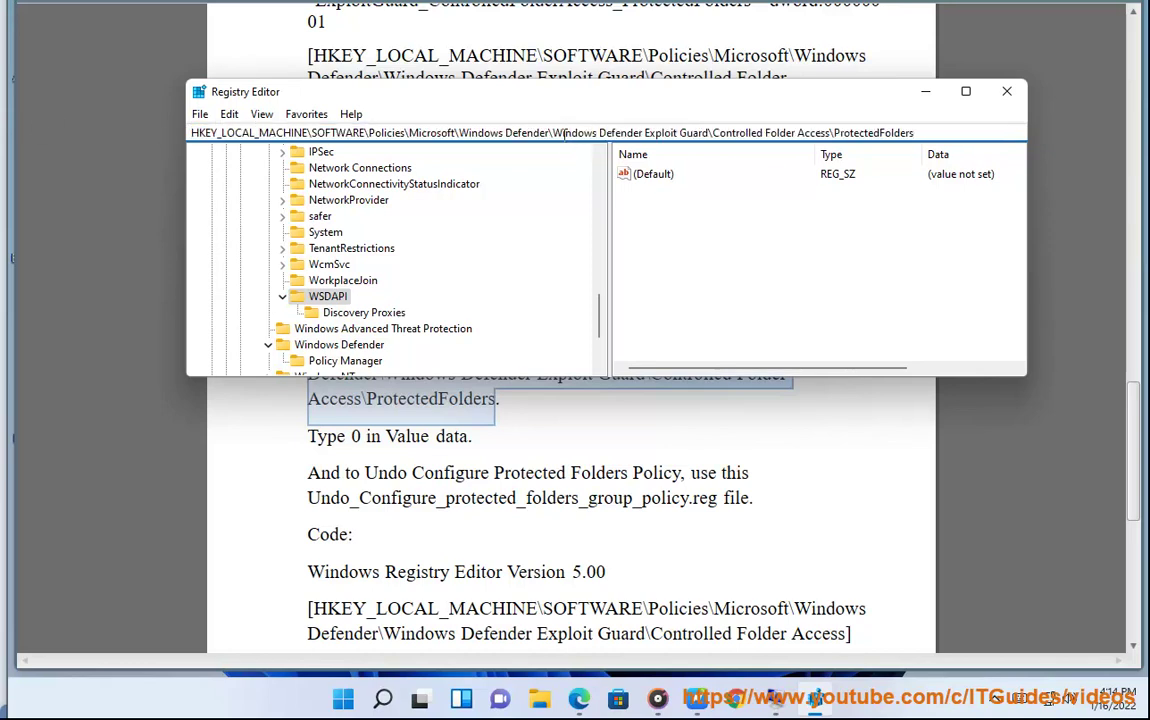
drag(552, 133, 914, 133)
key(BackSpace)
key(Return)
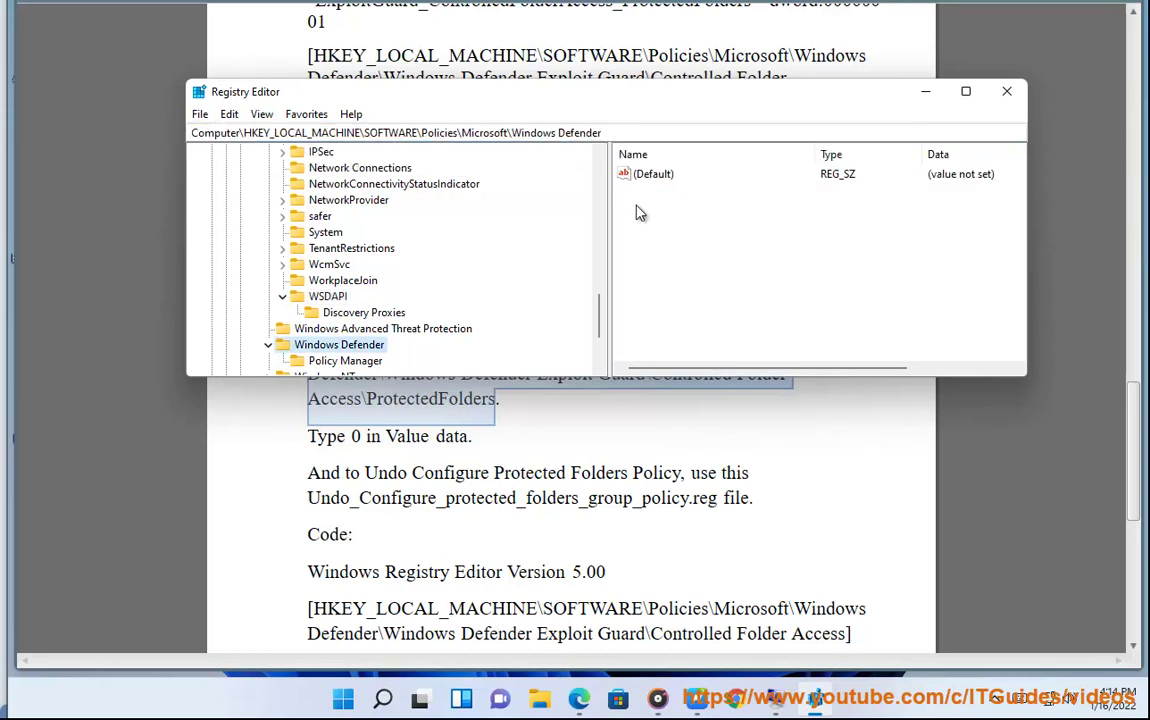
drag(507, 96, 510, 51)
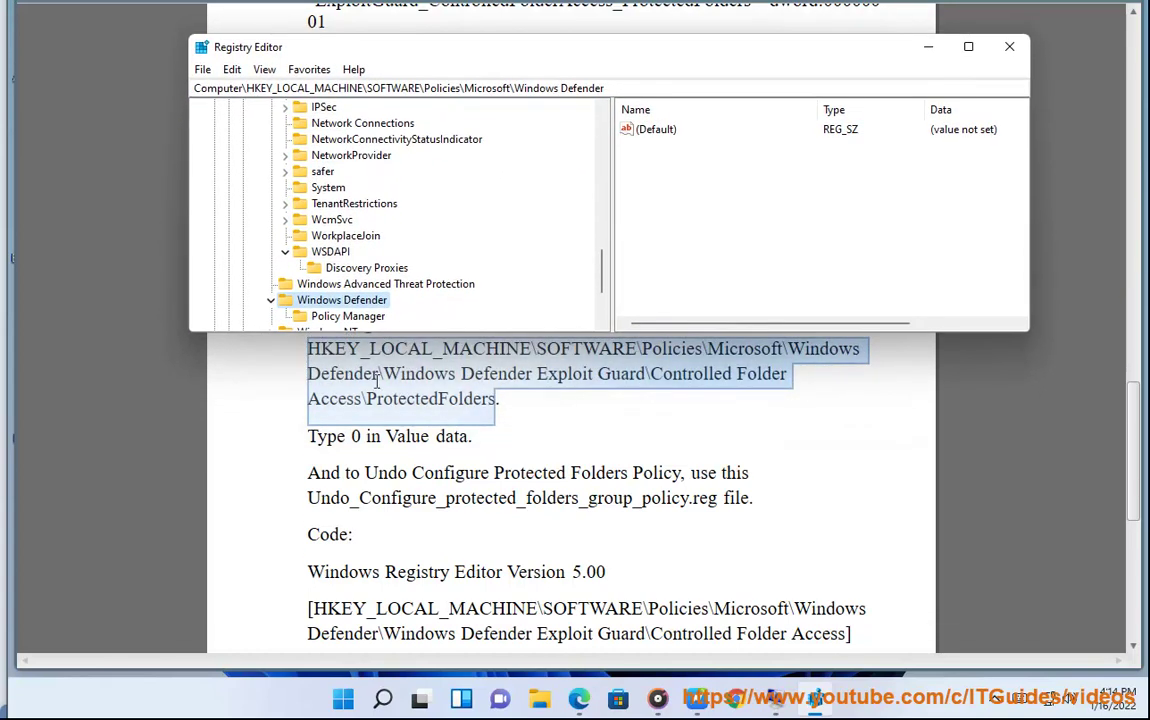
Step: Create a subkey named Windows Defender Exploit Guard under Windows Defender
right_click(368, 310)
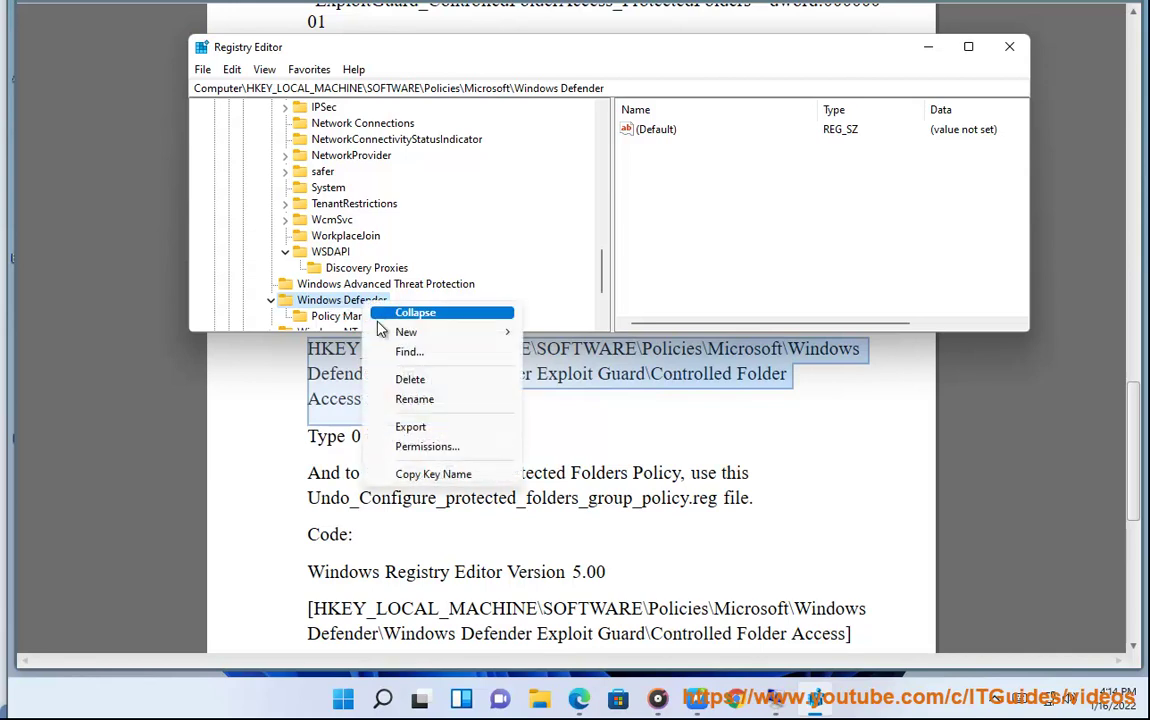
mouse_move(420, 331)
click(552, 329)
click(630, 372)
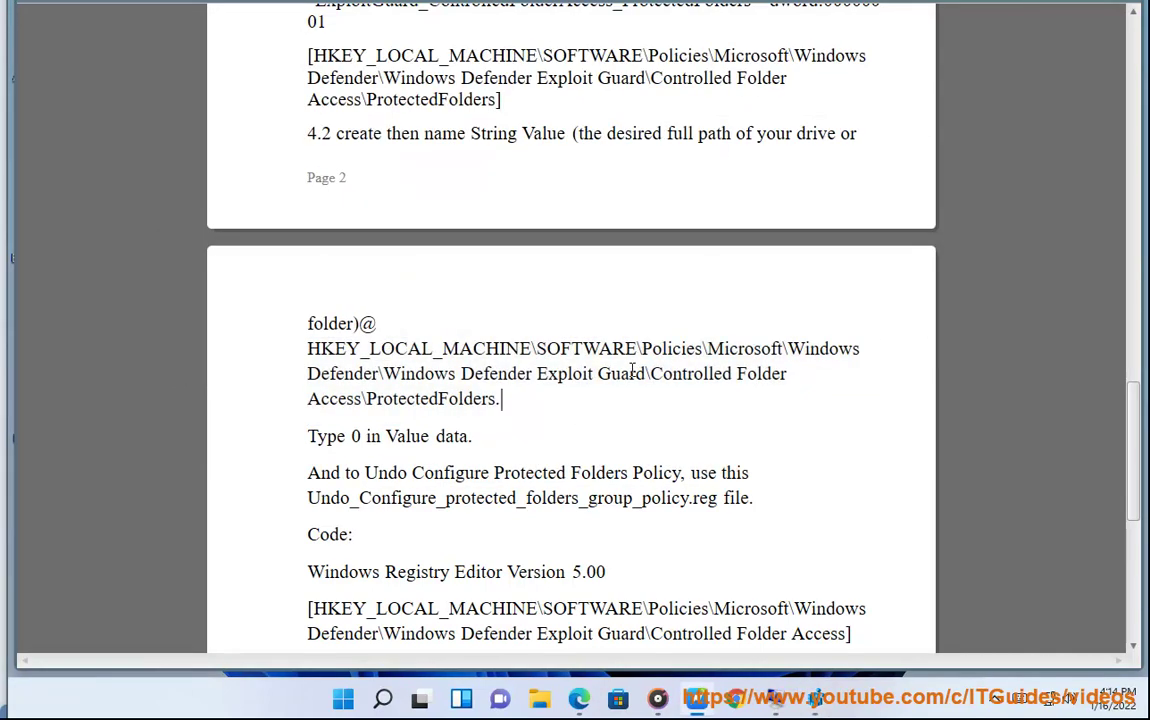
drag(646, 373, 386, 374)
key(ctrl+c)
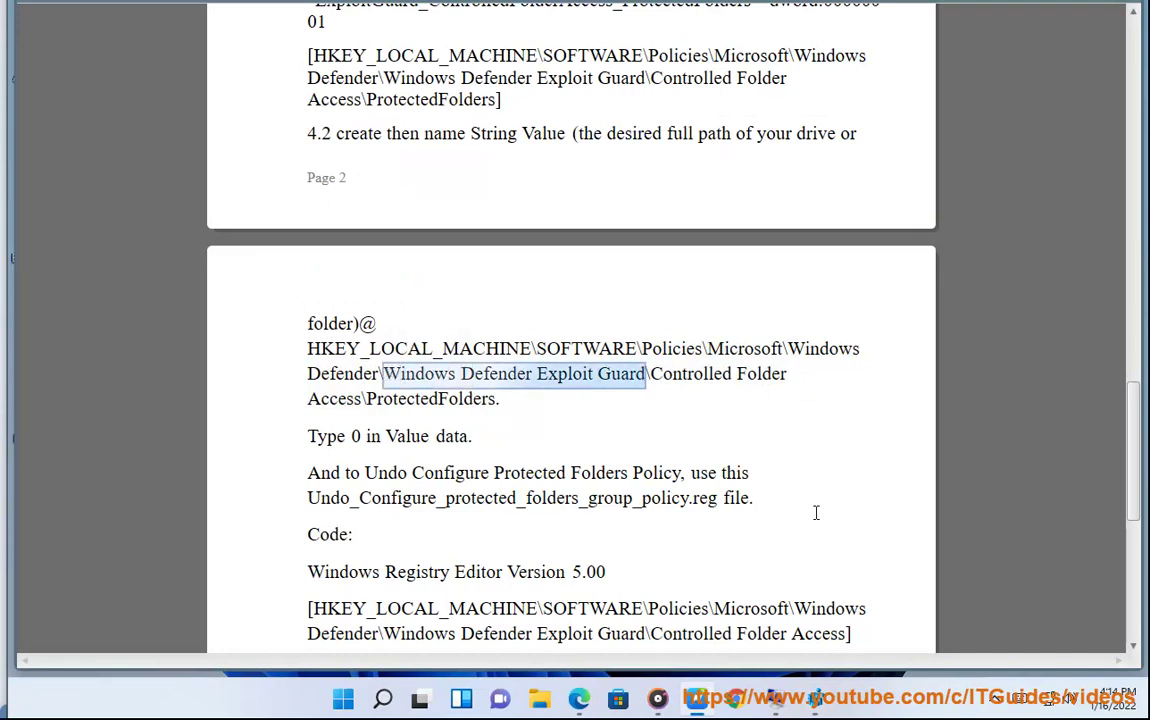
click(815, 705)
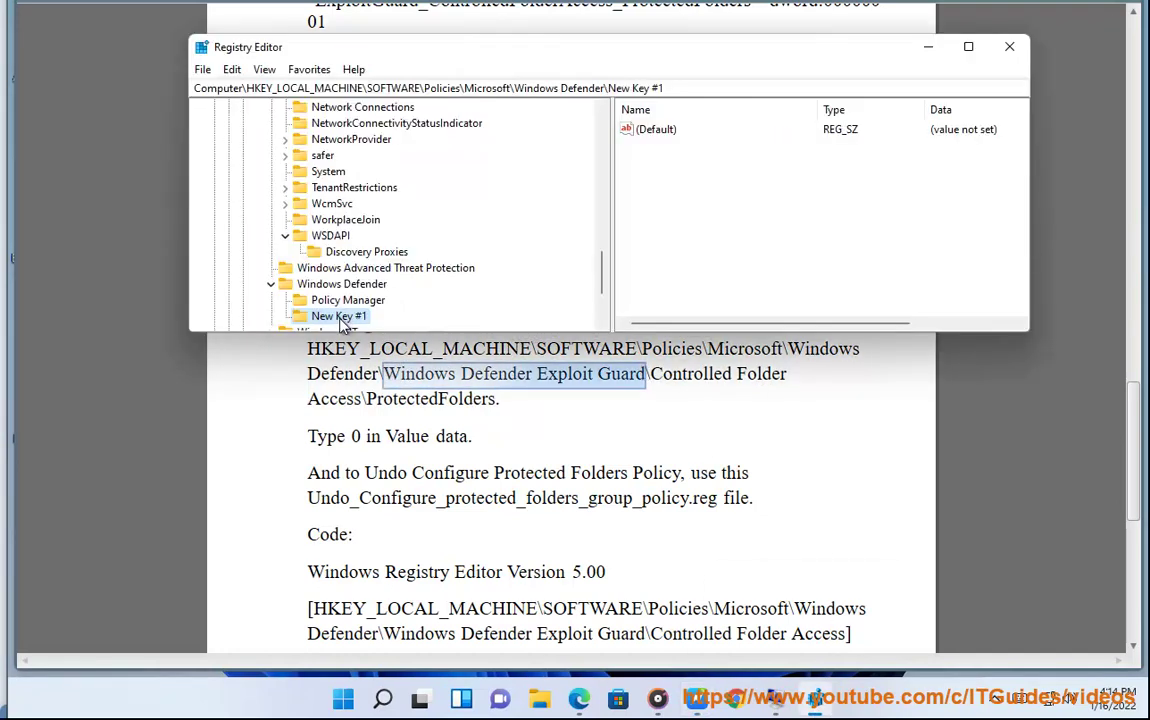
click(341, 320)
key(ctrl+v)
key(Return)
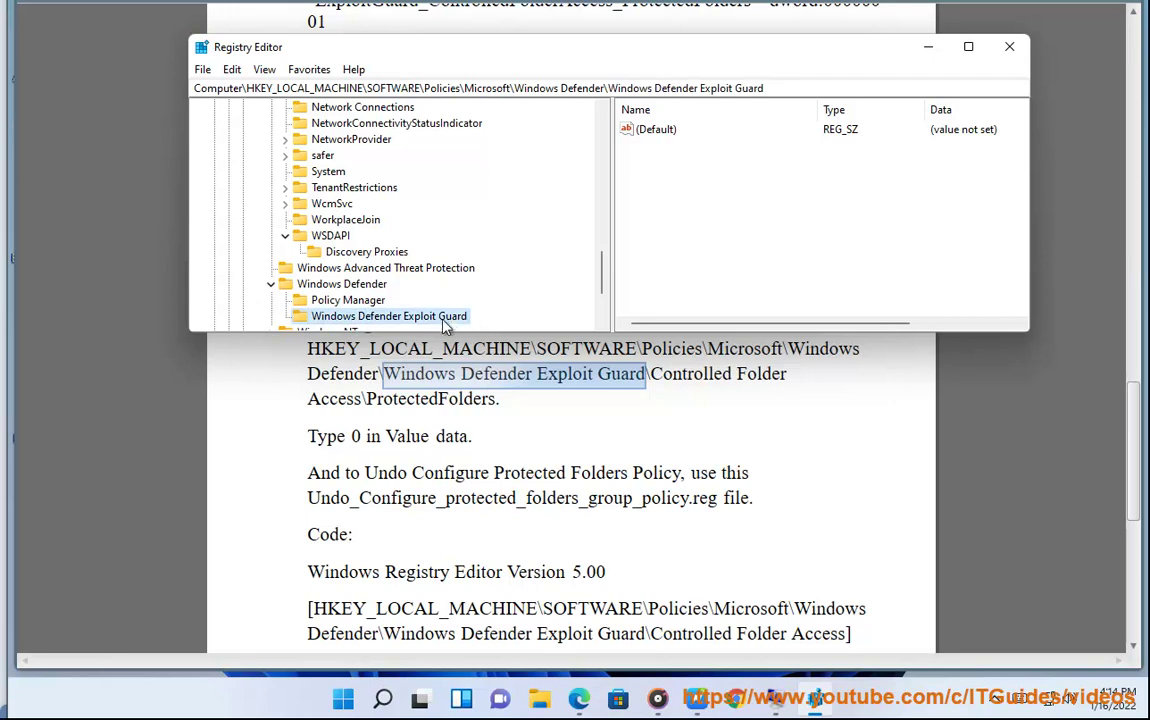
Step: Add a Controlled Folder Access subkey under Windows Defender Exploit Guard
right_click(474, 324)
mouse_move(490, 348)
click(724, 367)
drag(651, 373, 363, 399)
key(ctrl+c)
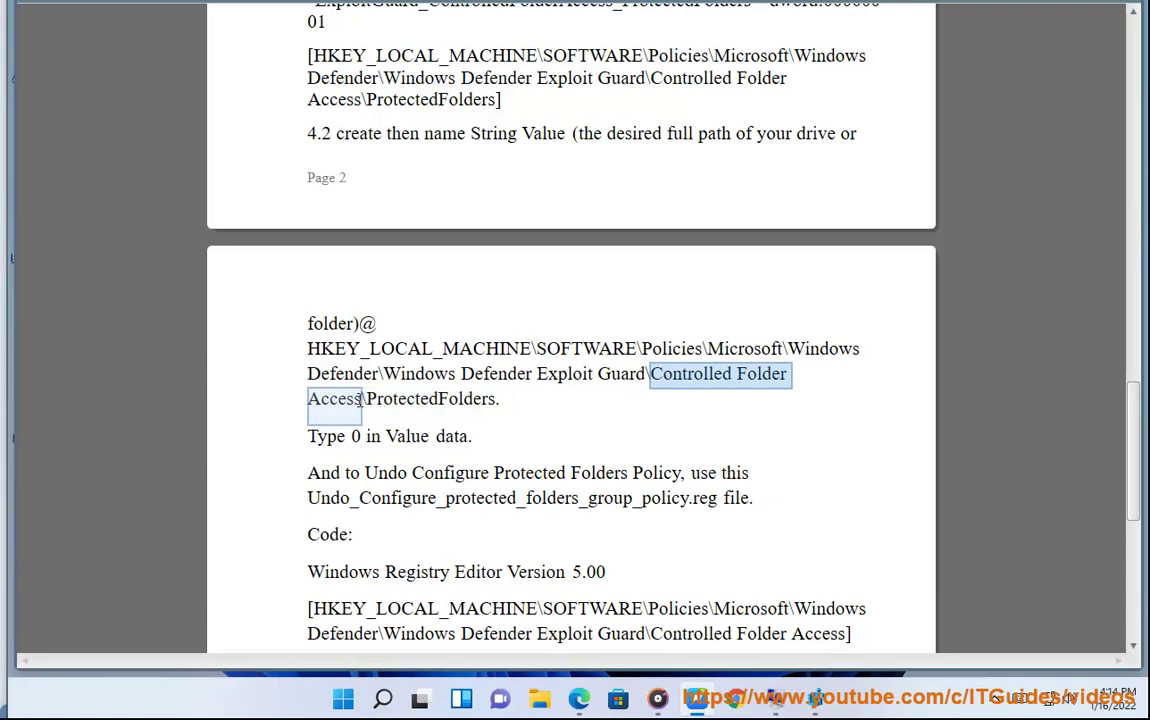
key(alt+Tab)
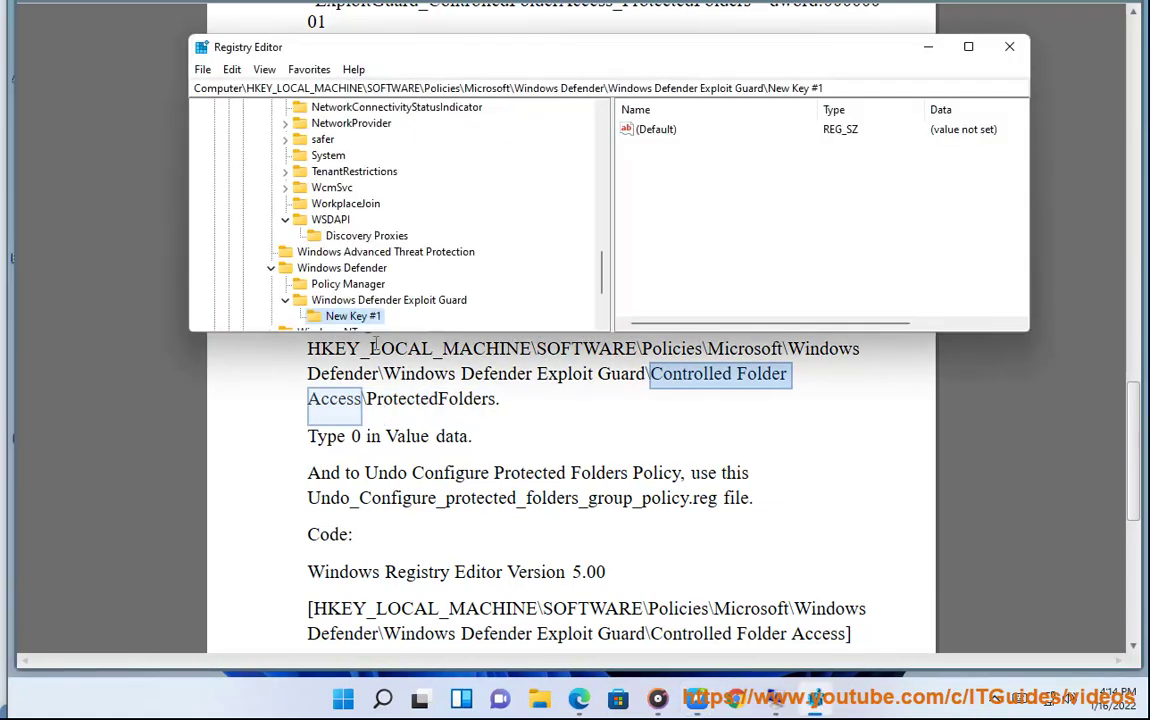
key(F2)
key(ctrl+v)
key(Return)
Step: Add a ProtectedFolders subkey under Controlled Folder Access
right_click(418, 320)
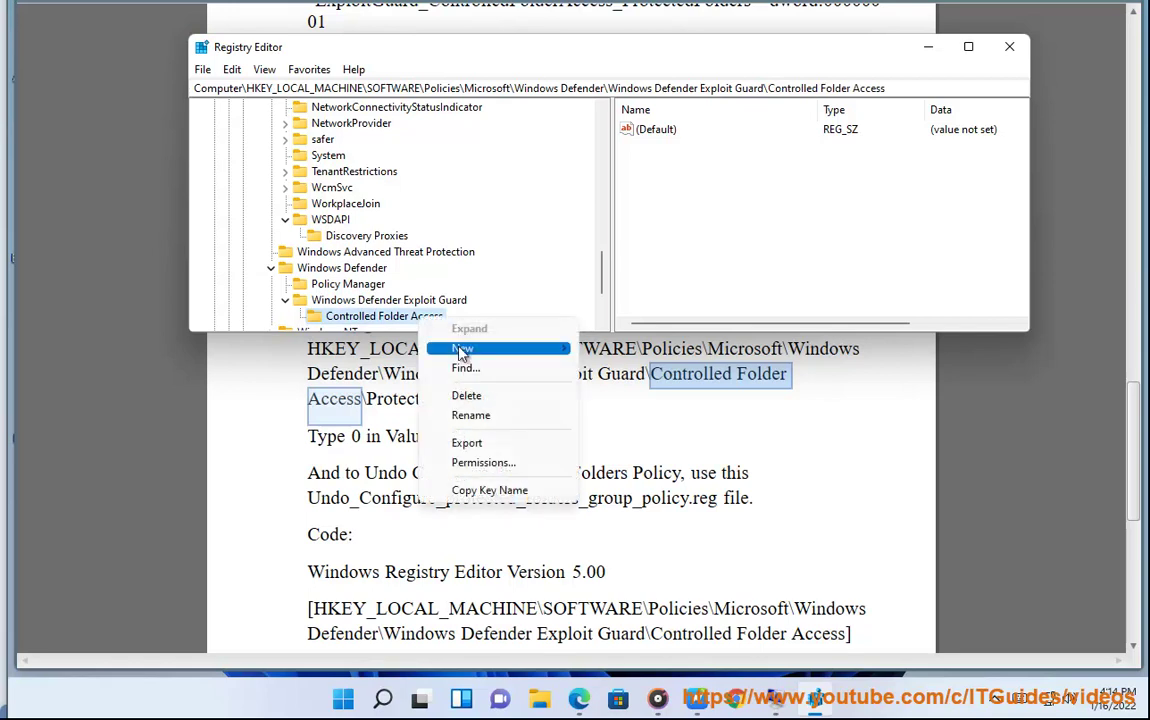
mouse_move(466, 348)
click(645, 360)
click(540, 436)
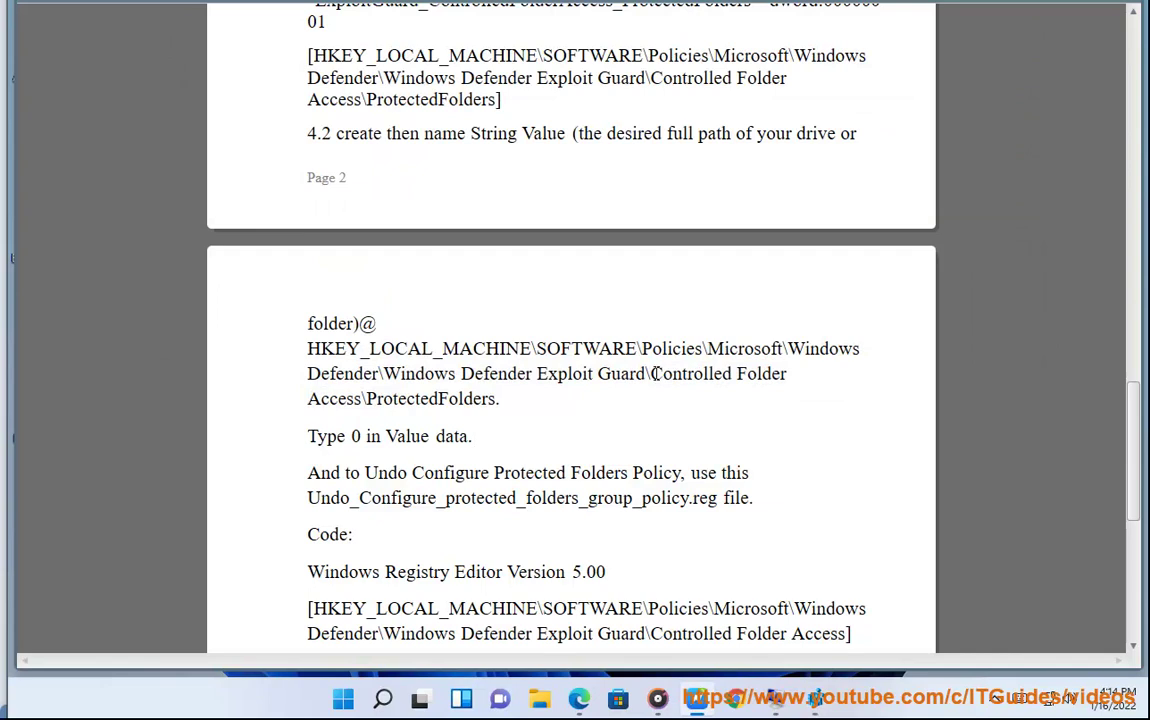
drag(651, 373, 363, 398)
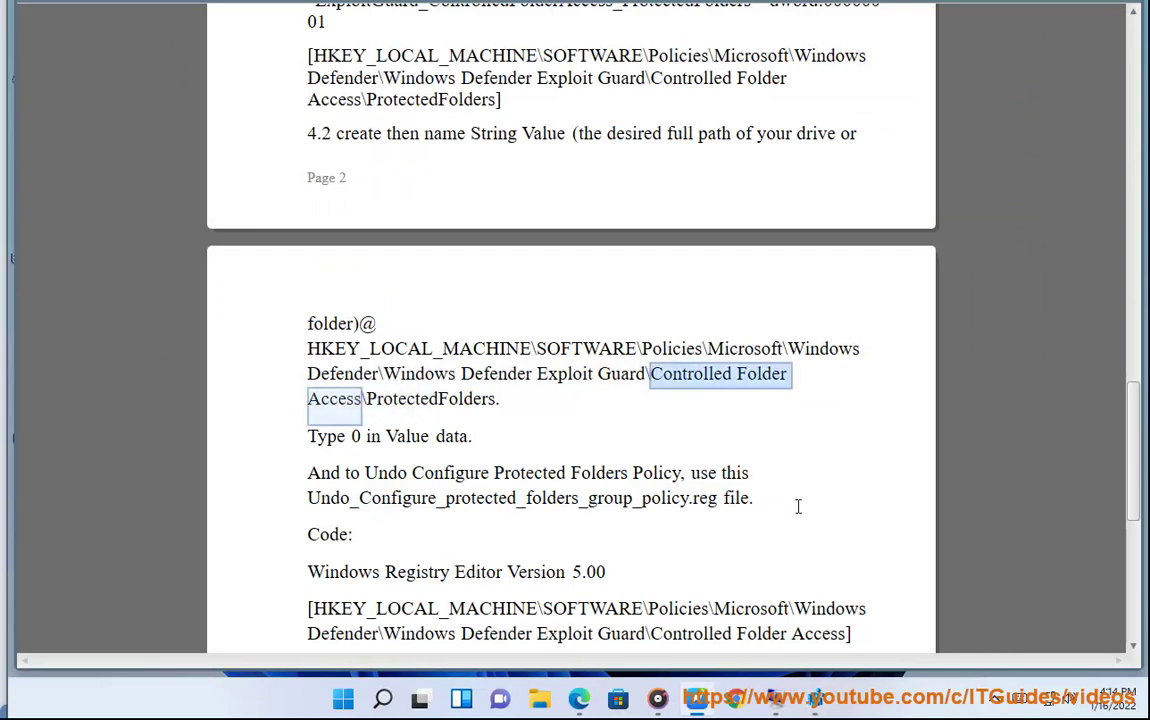
click(824, 704)
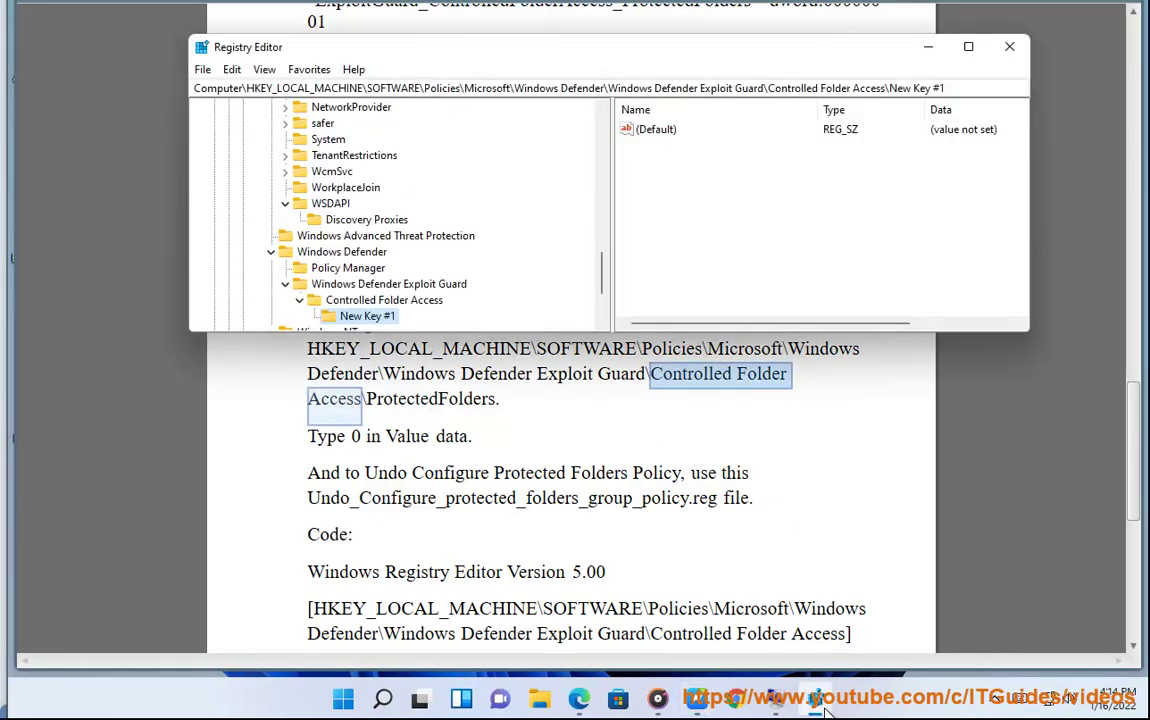
click(818, 705)
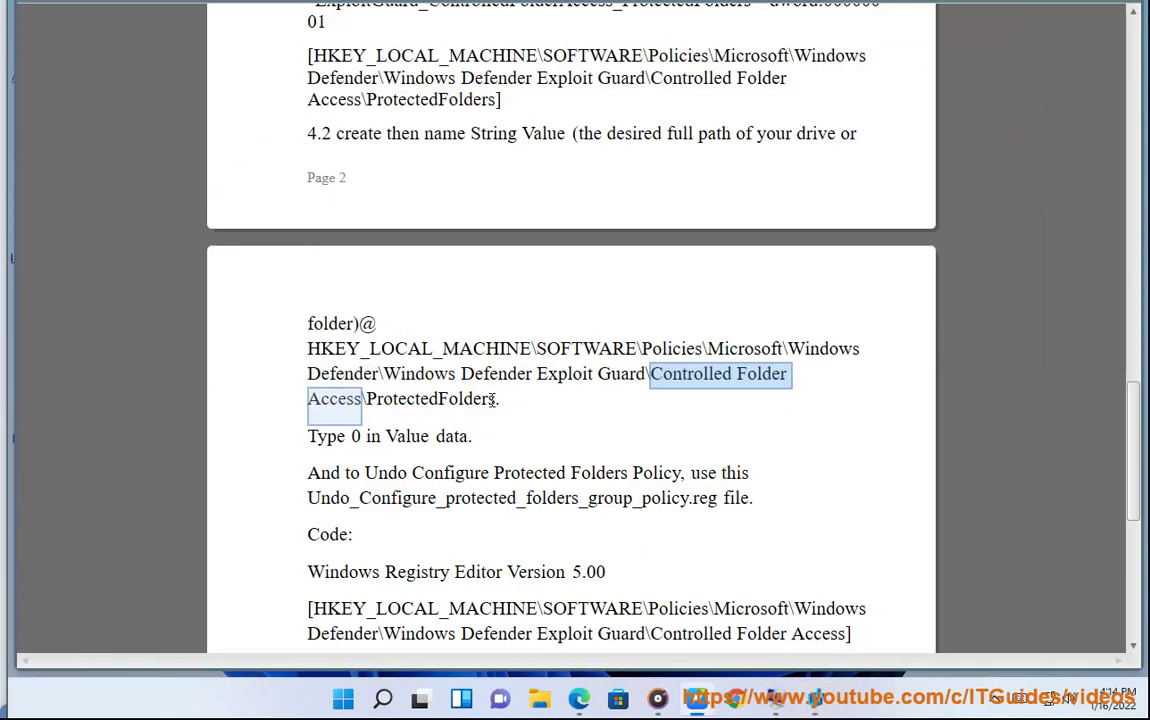
double_click(492, 399)
key(ctrl+c)
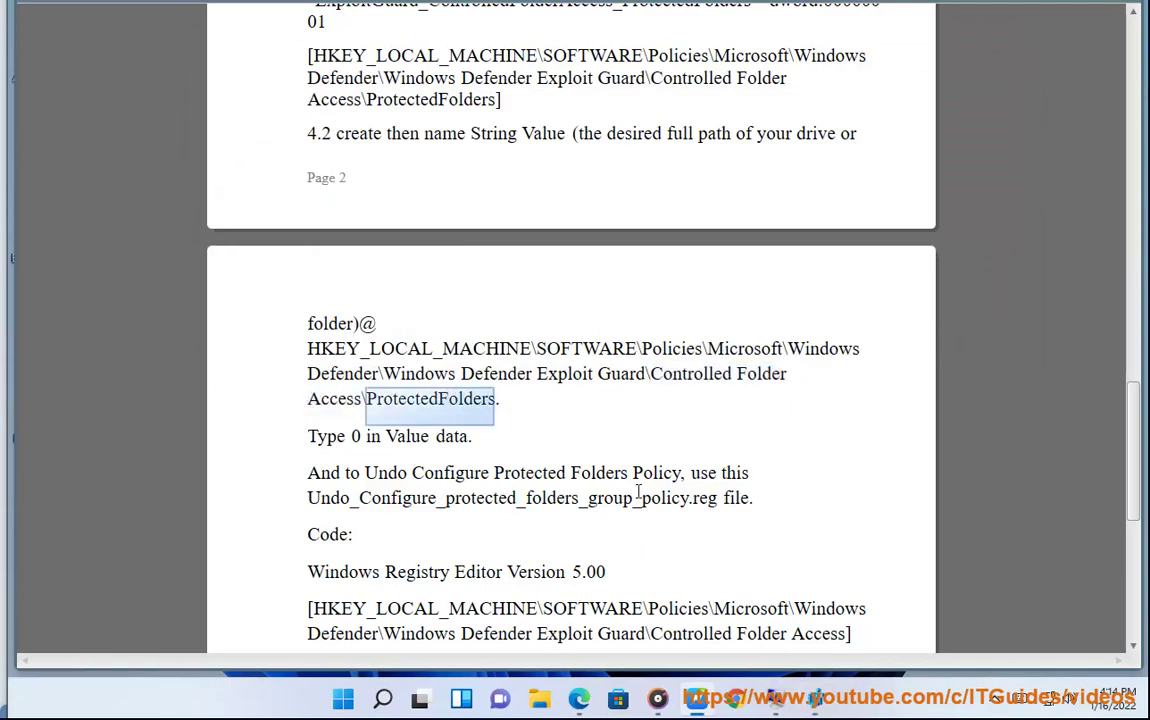
click(818, 705)
key(F2)
key(ctrl+v)
key(Return)
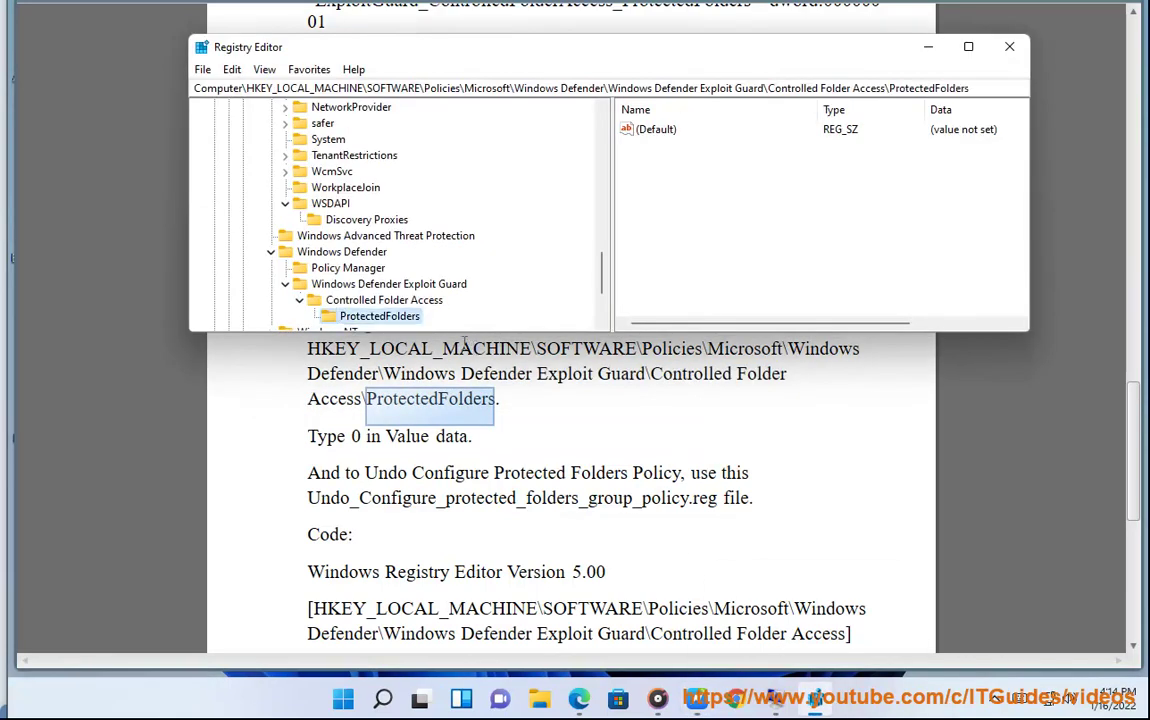
Step: Create a trial string value in ProtectedFolders, then delete the New Value #1 entry
click(980, 88)
click(383, 316)
click(750, 165)
right_click(750, 165)
mouse_move(760, 172)
click(870, 190)
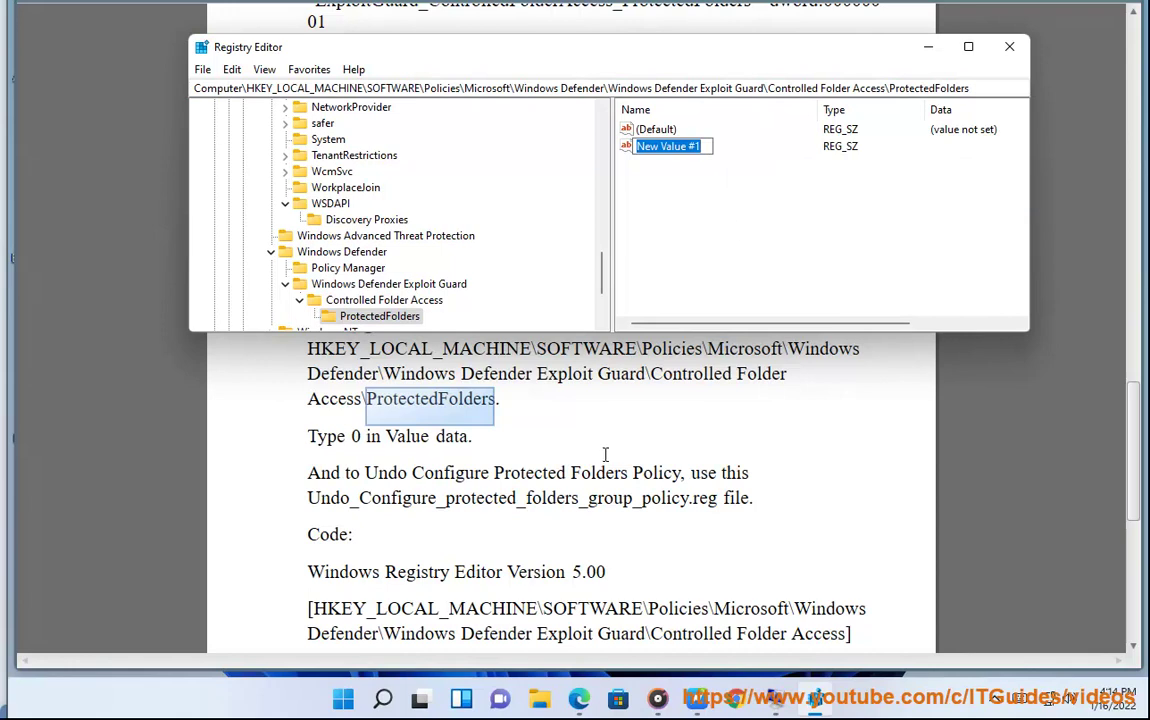
click(605, 455)
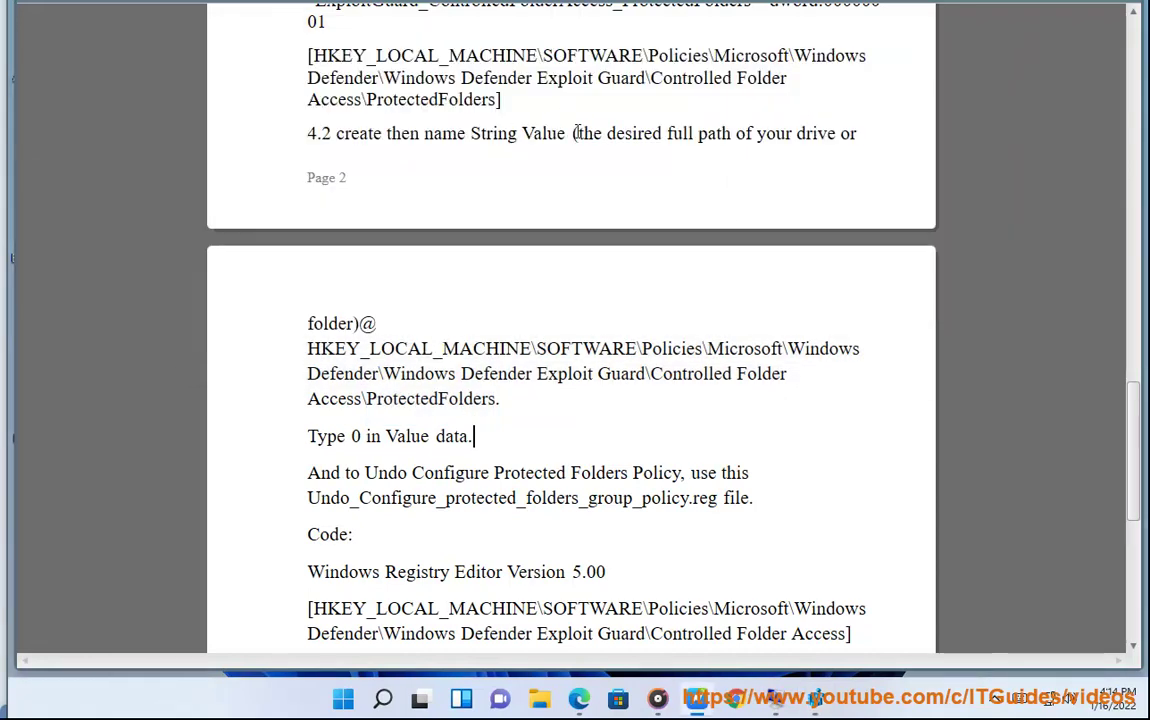
drag(573, 133, 478, 133)
click(614, 130)
click(816, 698)
key(Return)
key(Return)
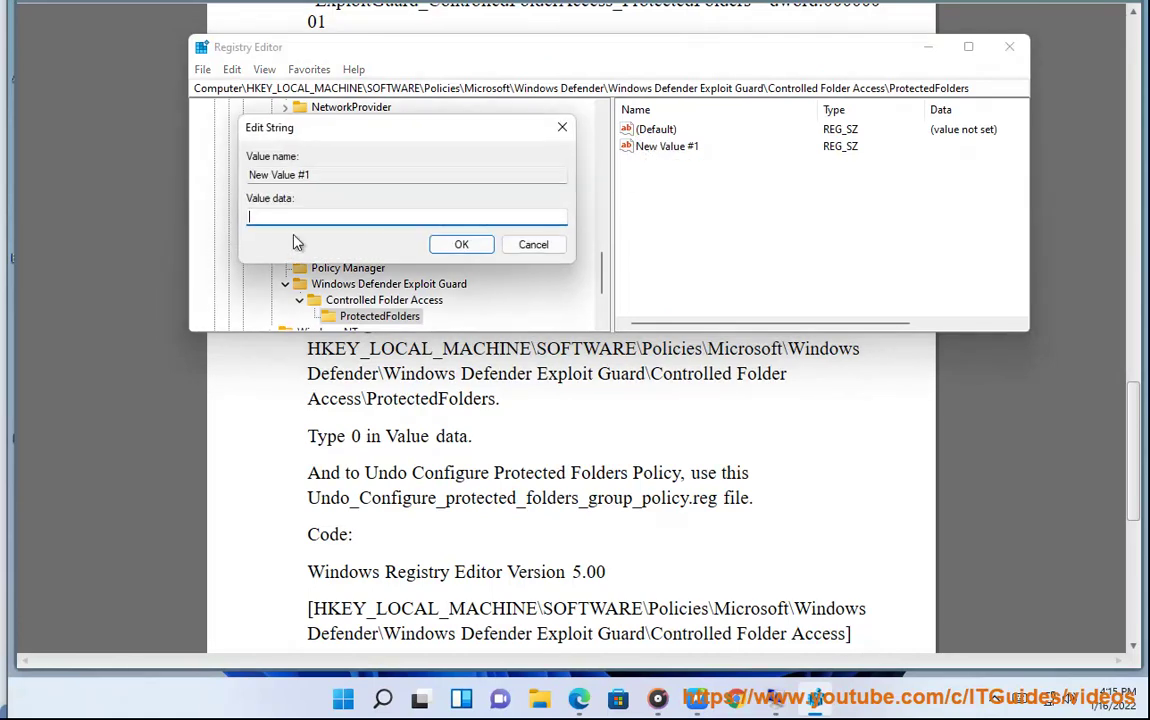
drag(337, 180, 161, 176)
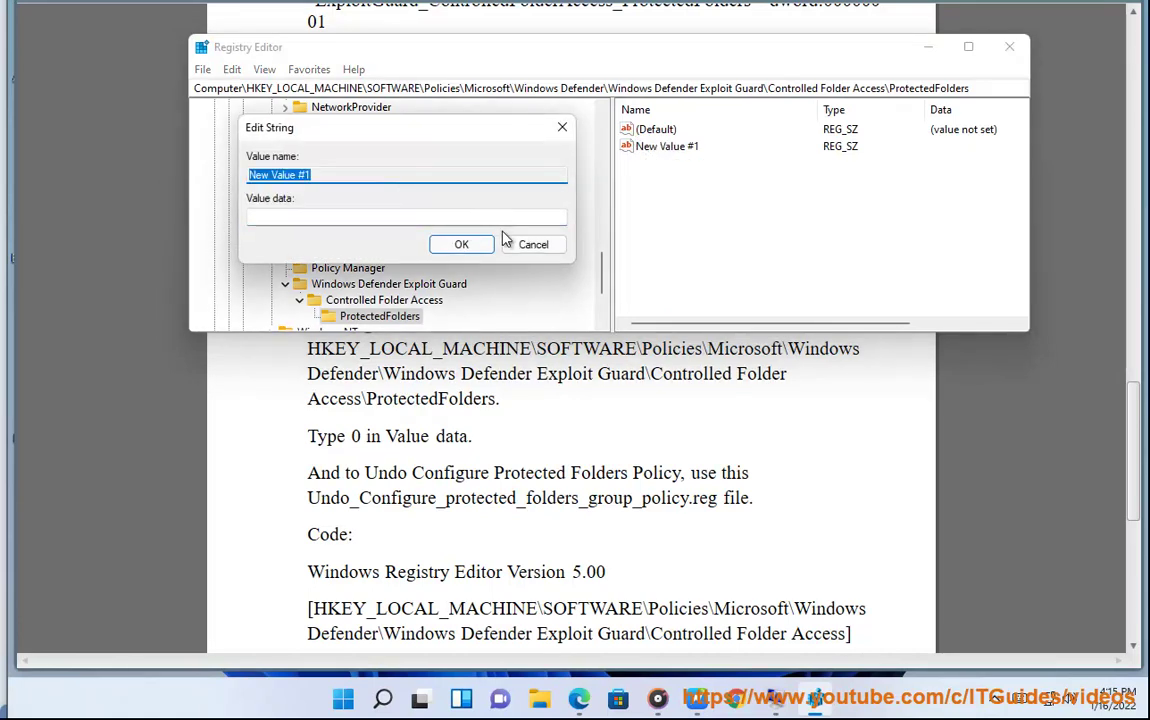
click(290, 215)
drag(333, 175, 152, 170)
click(514, 240)
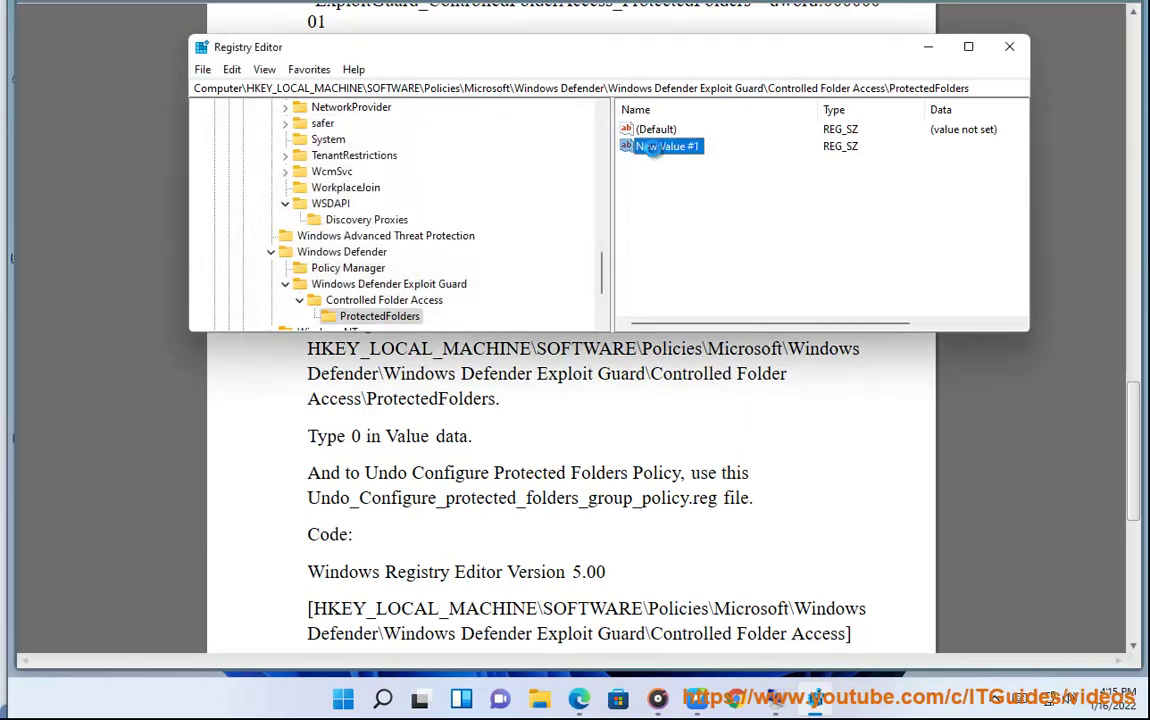
key(Delete)
Step: Add a string value D: with data 0, then bring up the Start menu power options
right_click(659, 157)
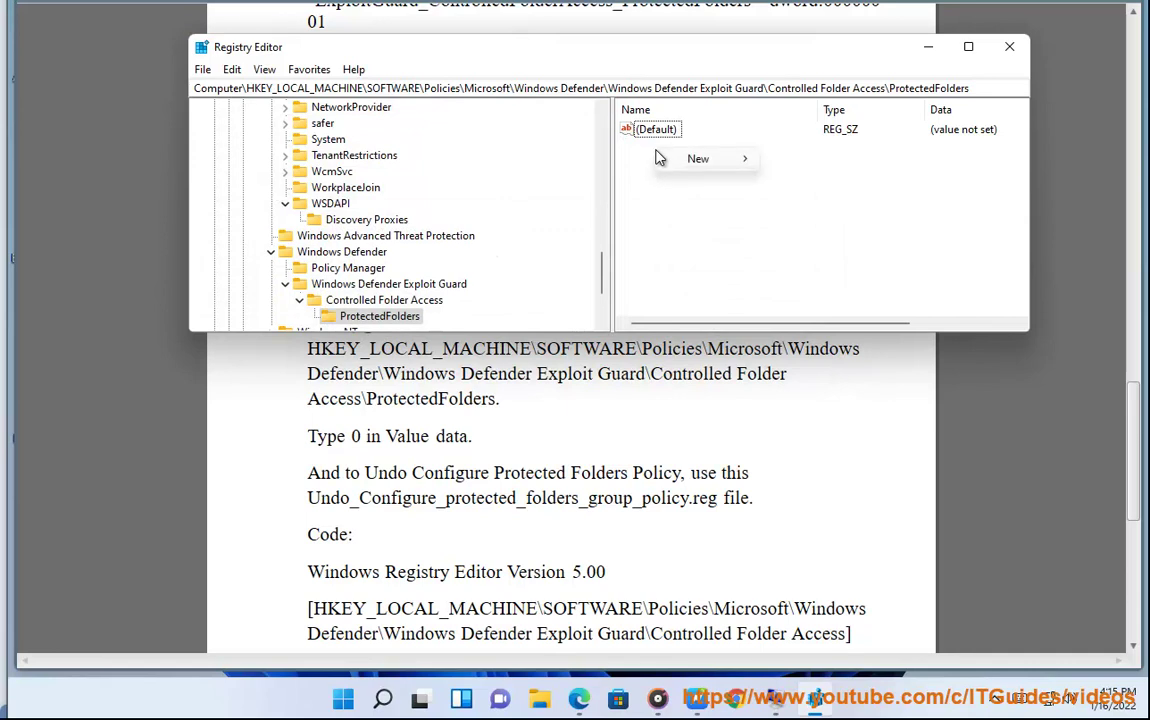
mouse_move(700, 159)
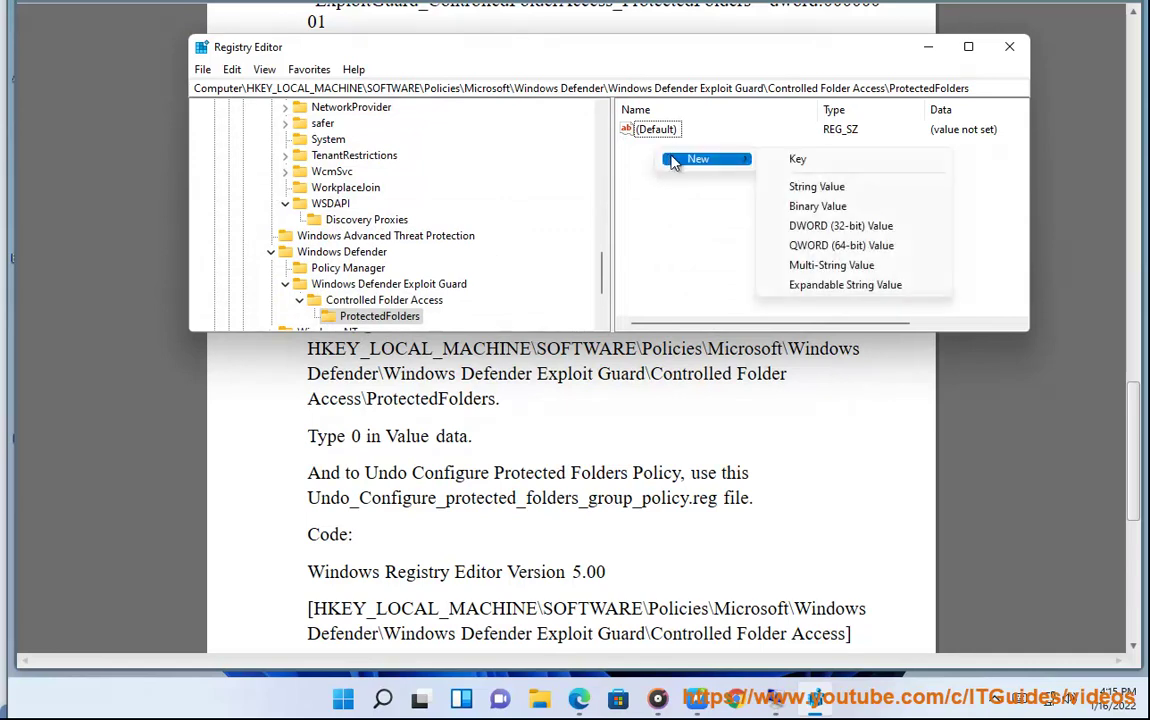
click(808, 188)
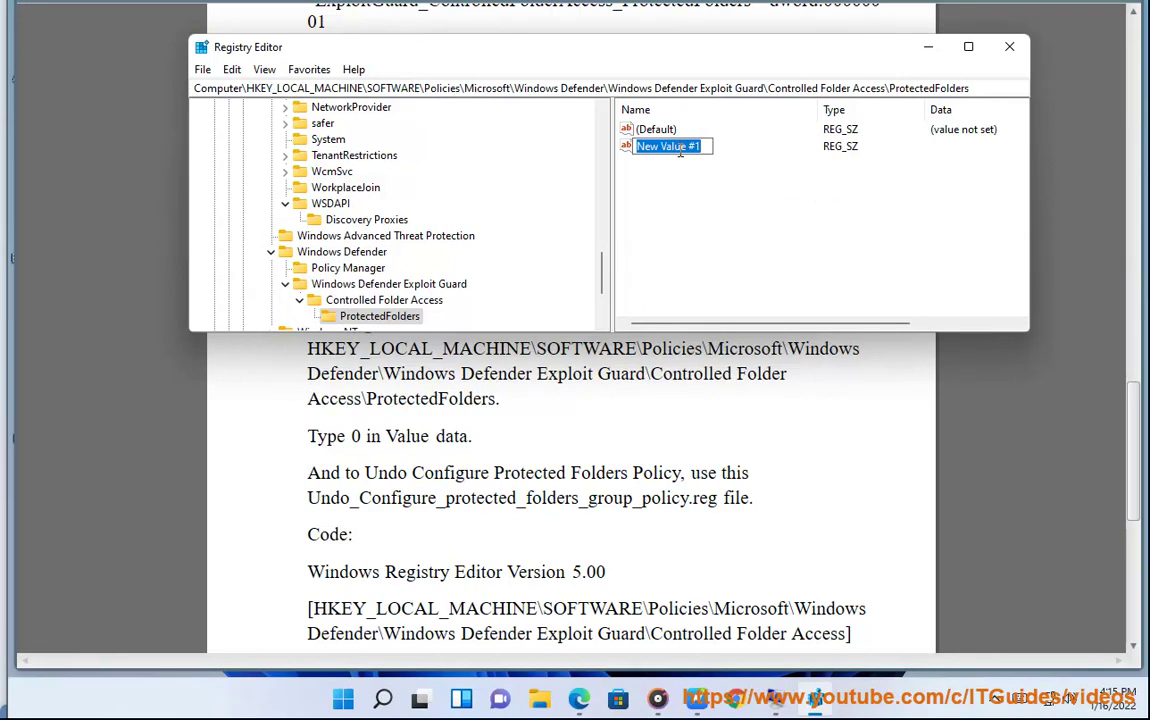
text(D)
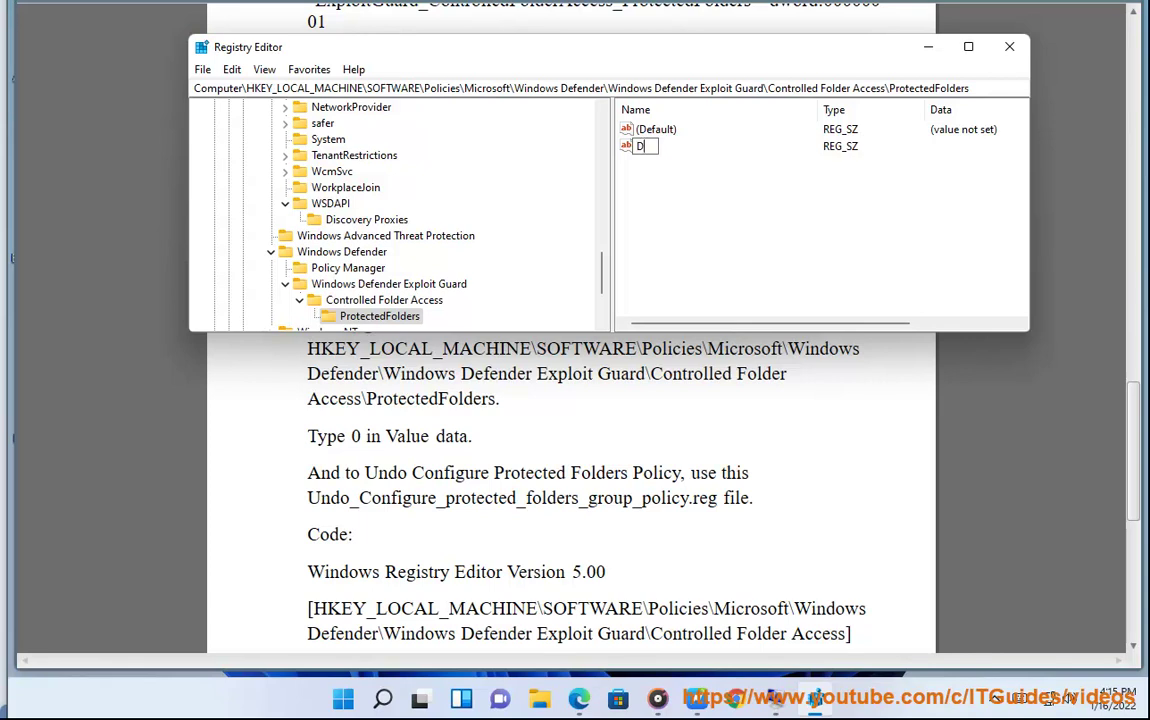
text(:)
key(Return)
key(Return)
text(0)
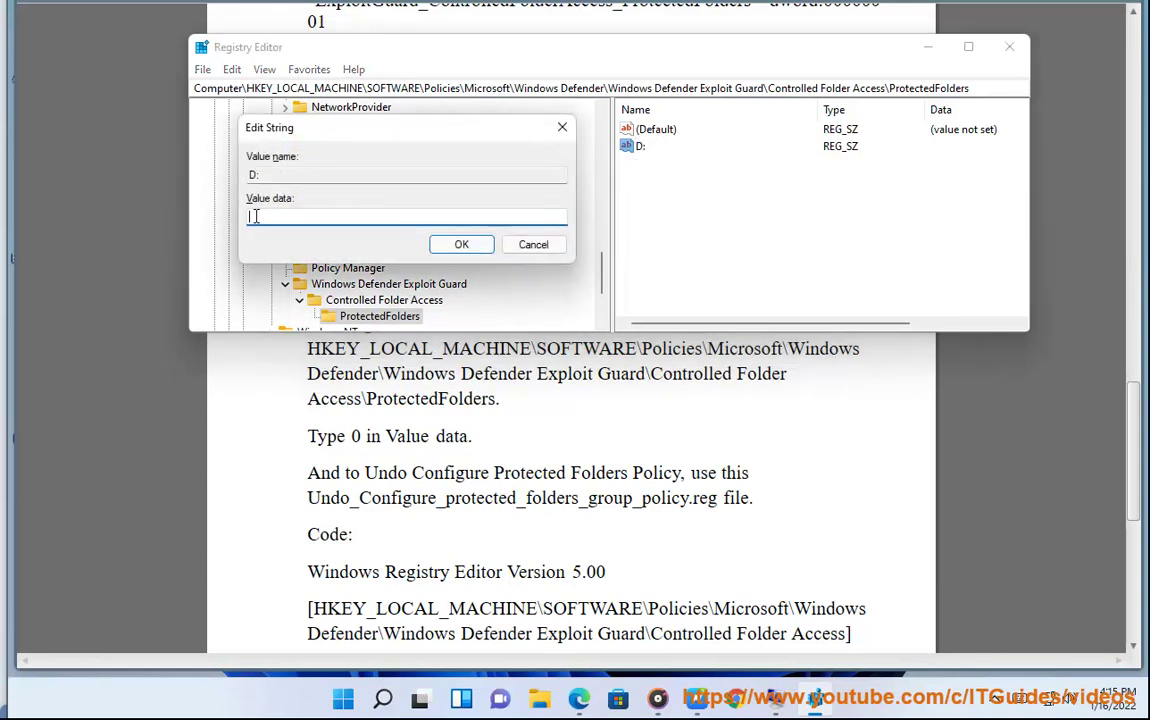
click(455, 248)
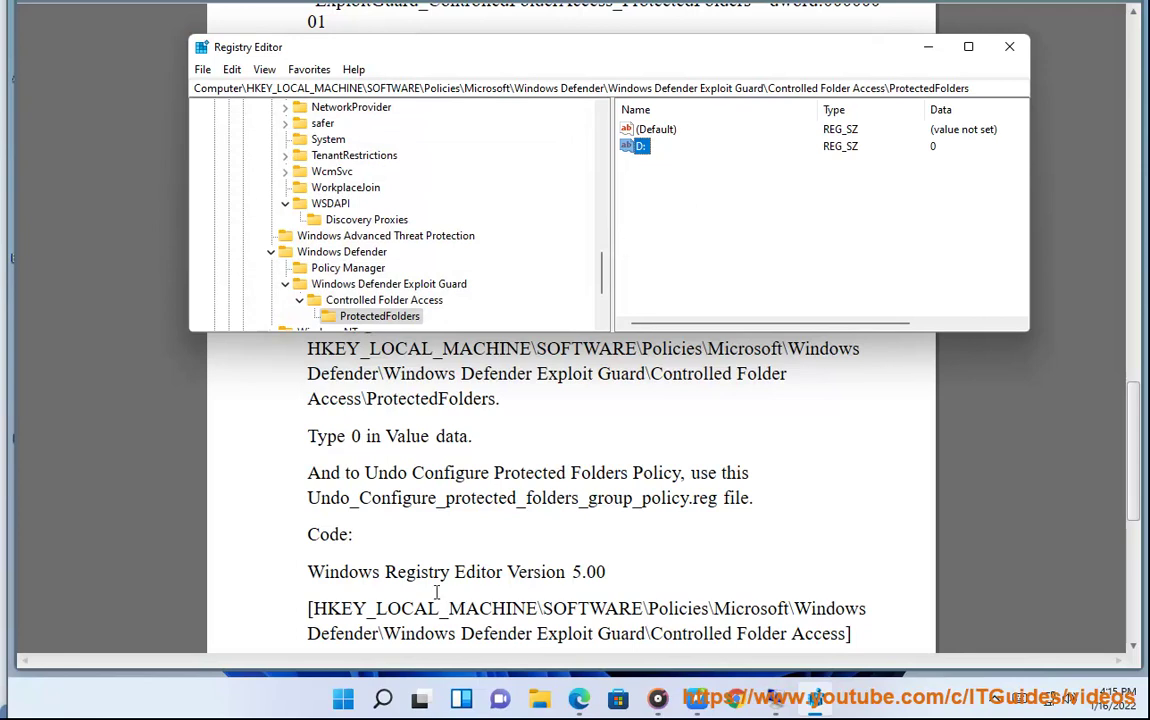
click(343, 698)
click(800, 637)
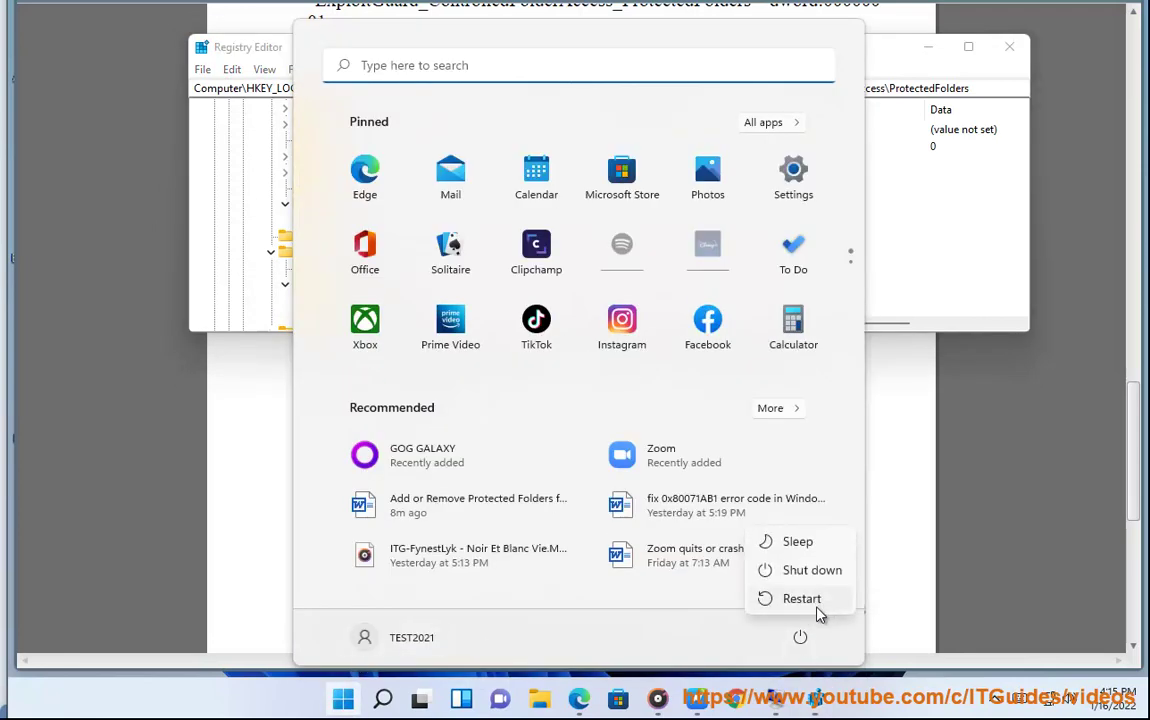